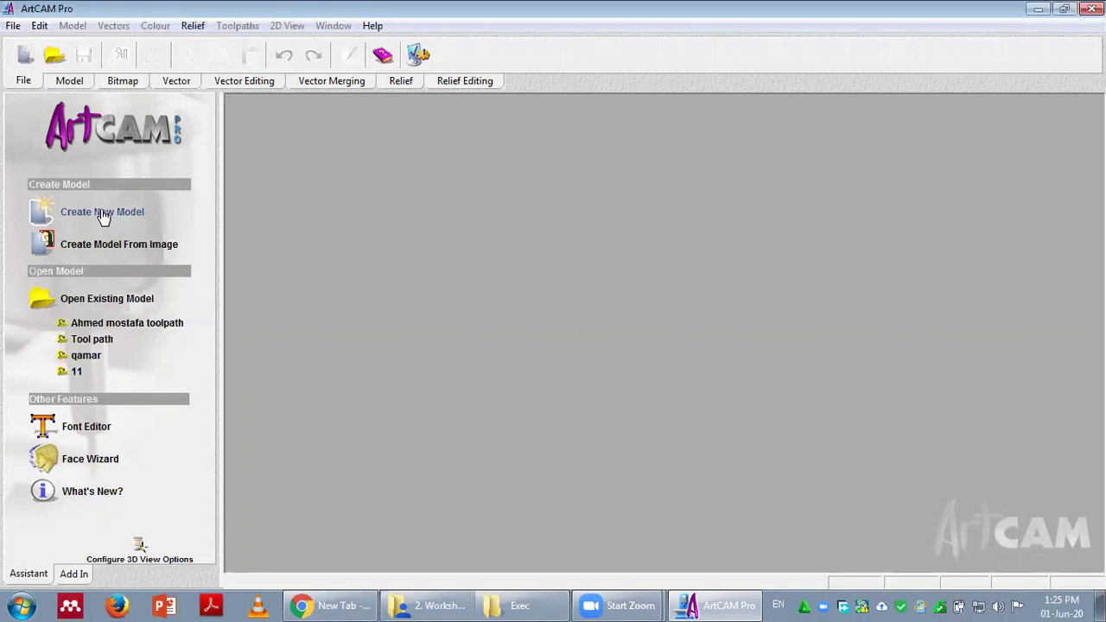
- Create a new model 1500 mm wide and 2500 mm high, with millimetres as units, and maximize its 2D view
left_click(102, 214)
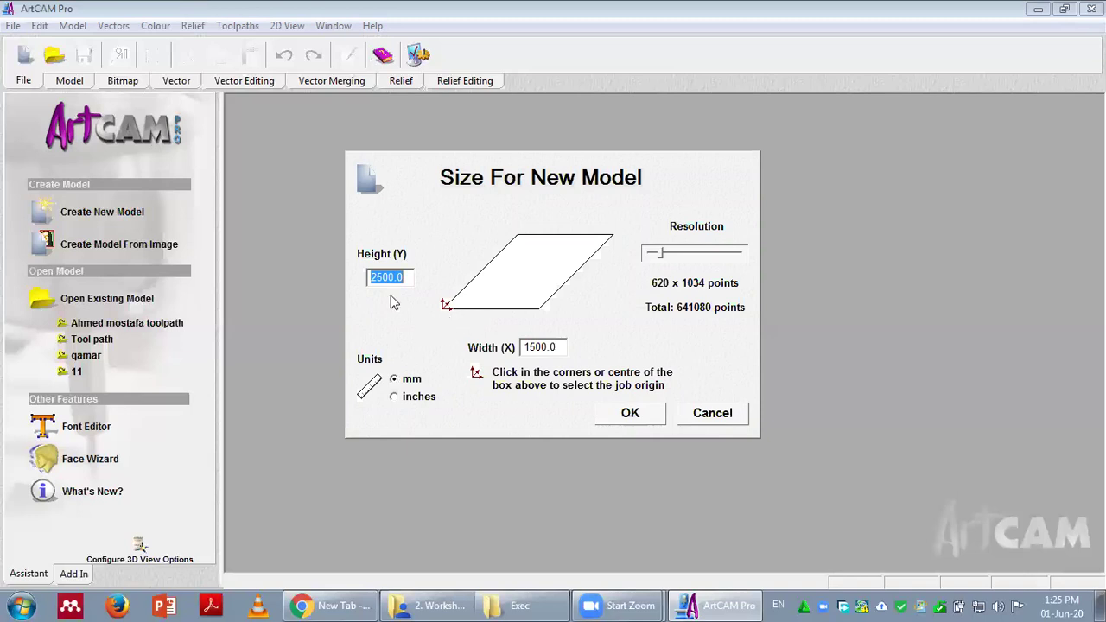
left_click(394, 385)
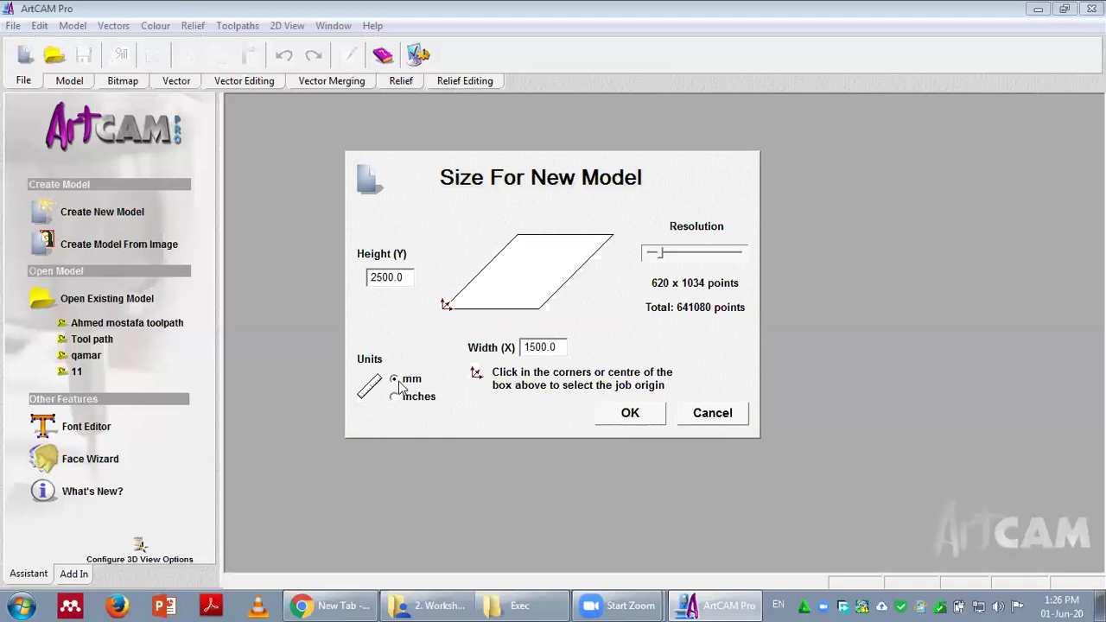
left_click(624, 413)
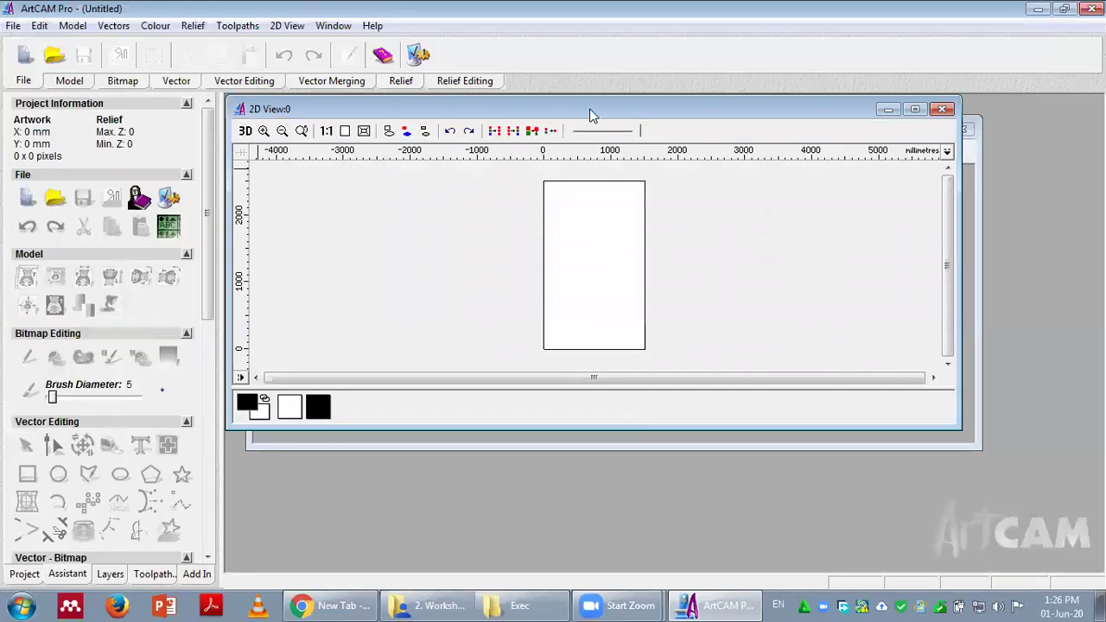
double_click(591, 115)
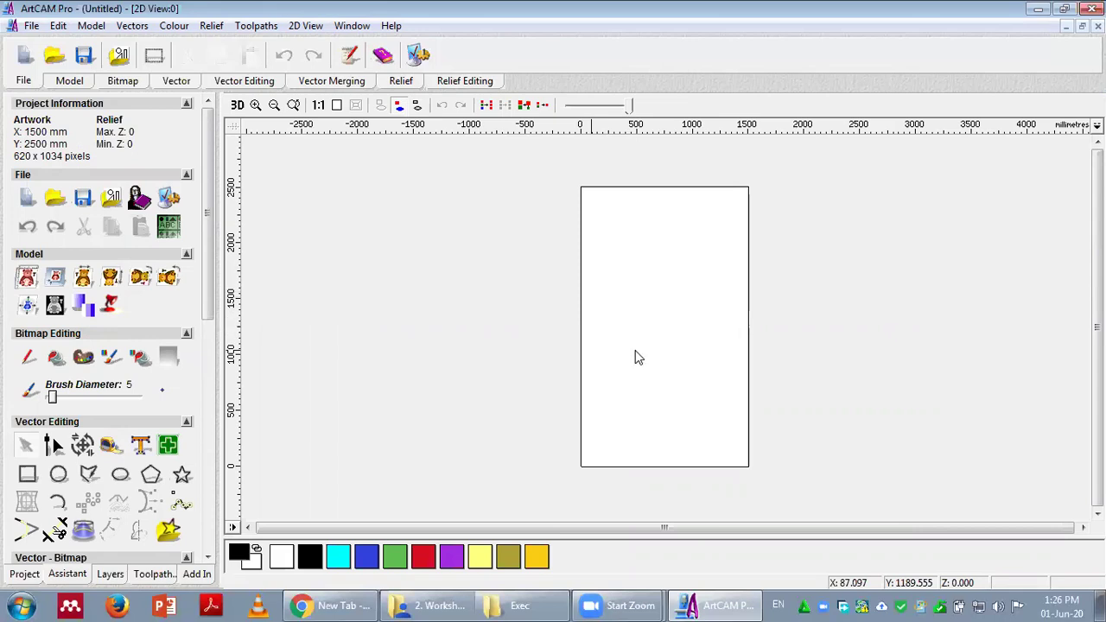
scroll(638, 357, "up", 1)
scroll(638, 357, "down", 2)
scroll(637, 357, "up", 7)
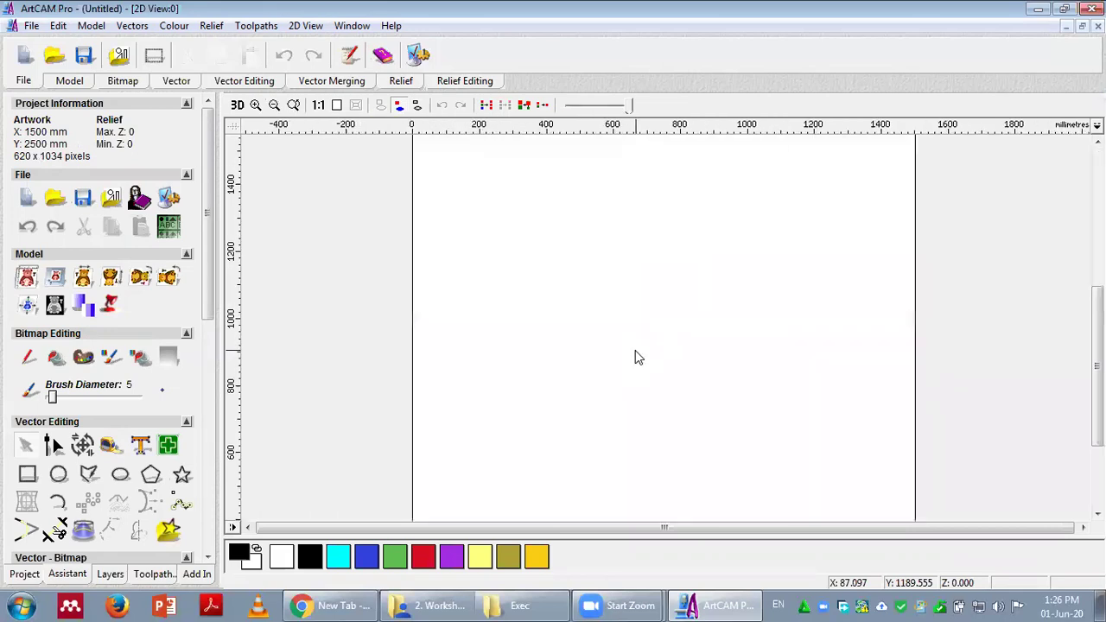
scroll(638, 356, "down", 7)
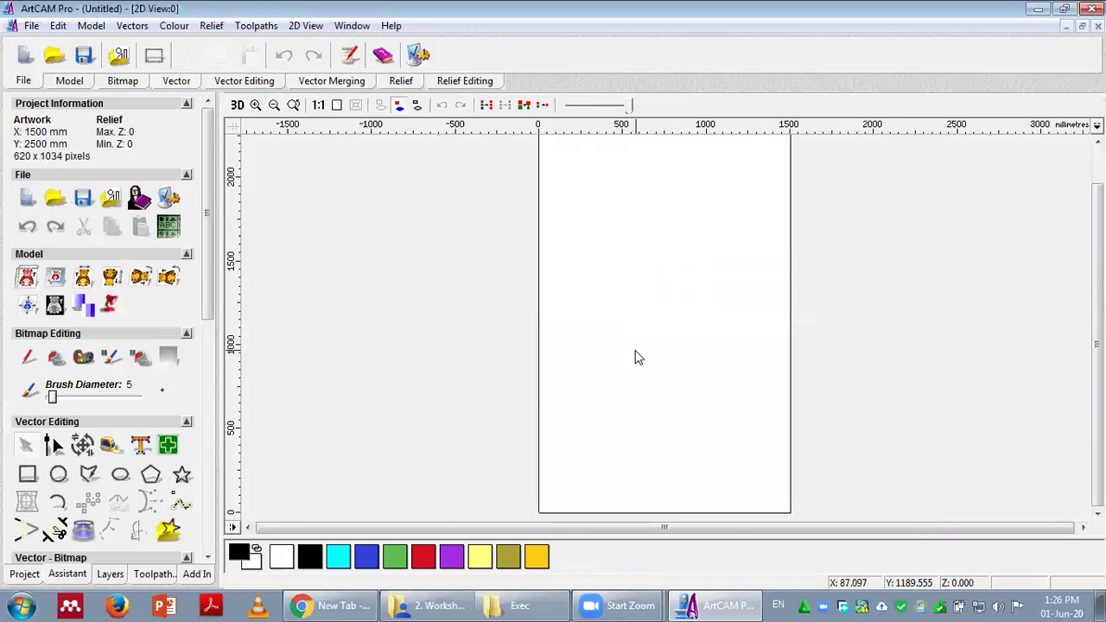
scroll(638, 357, "up", 2)
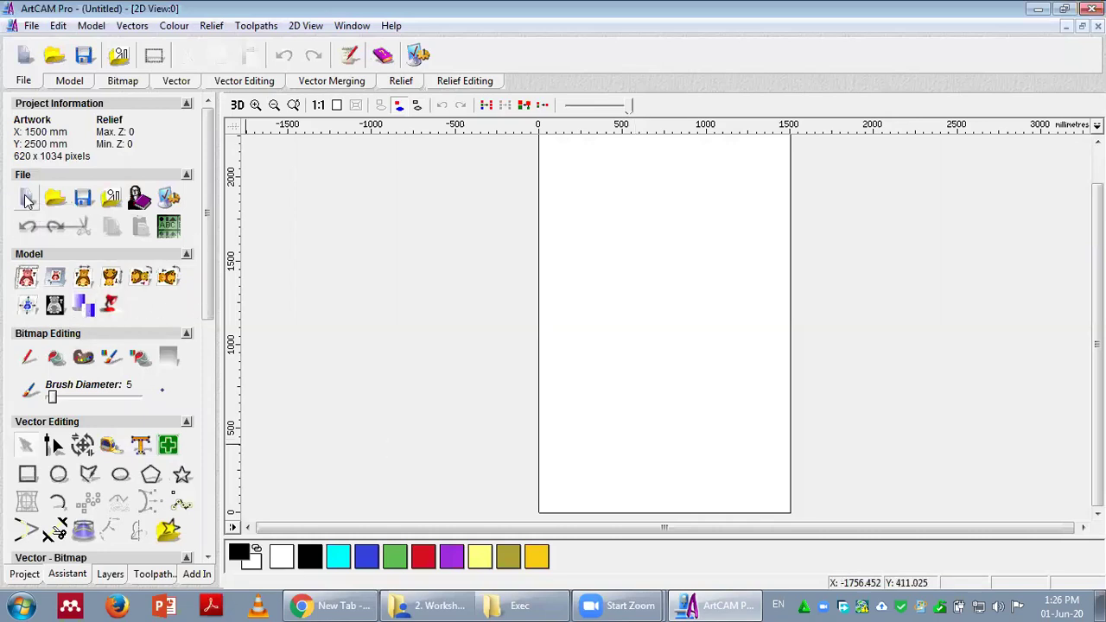
- Replace the current model with a fresh one, 1500 mm wide and 2500 mm high, and maximize the 2D view
left_click(23, 57)
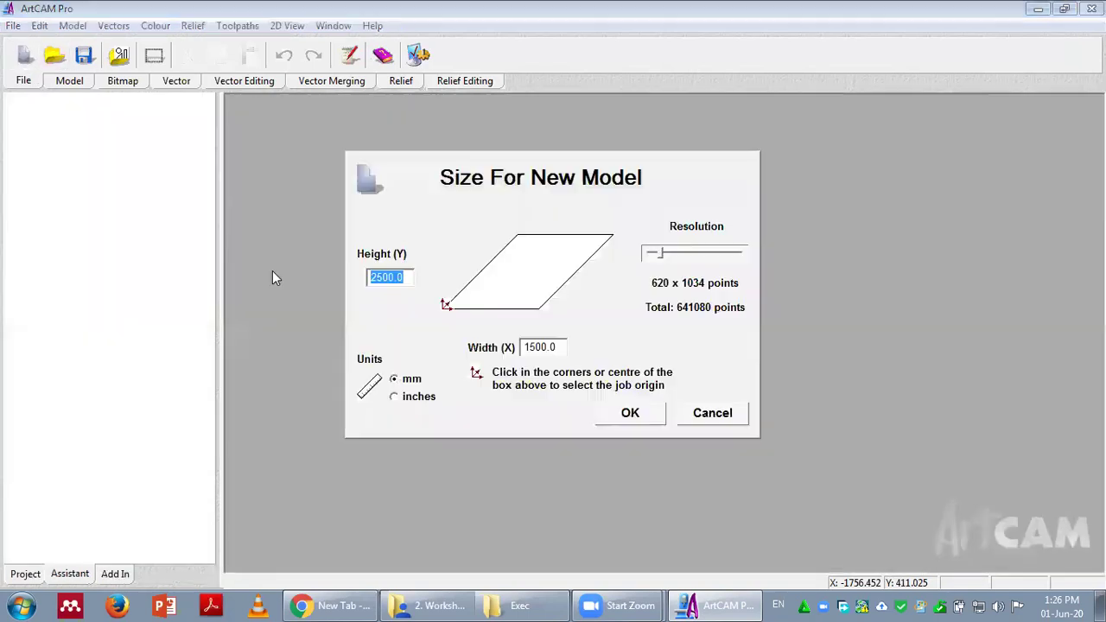
left_click(629, 413)
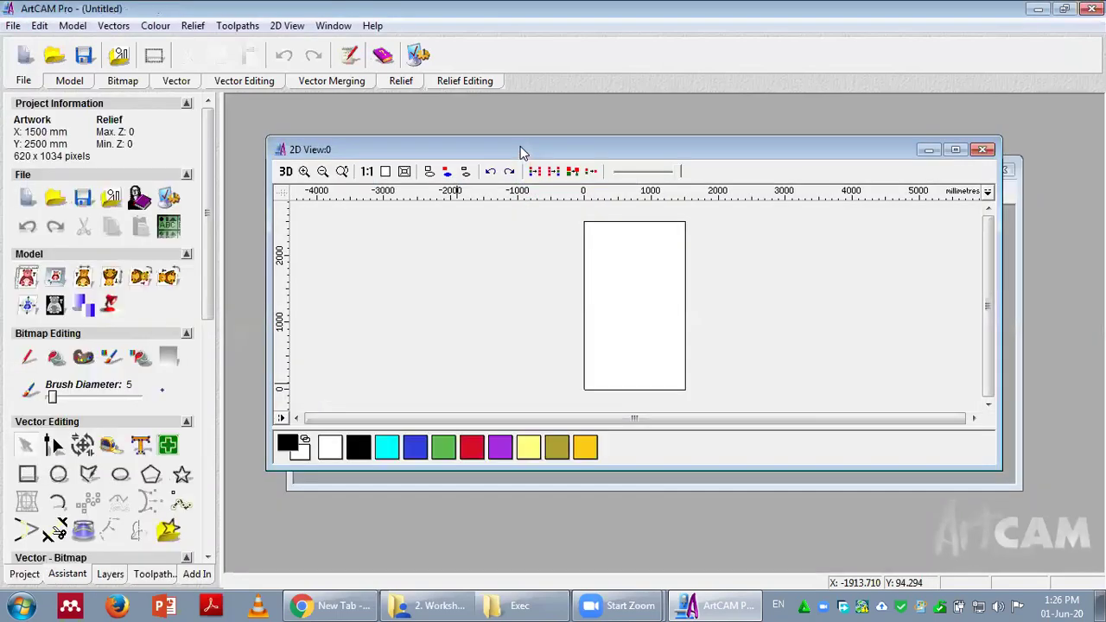
double_click(519, 150)
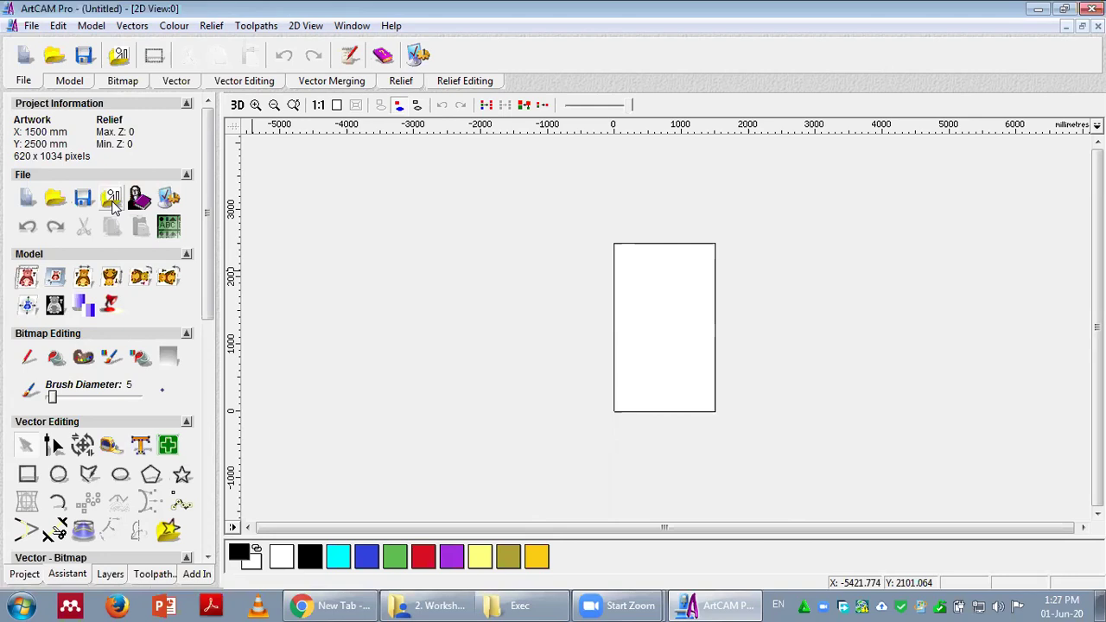
- Examine which file types are supported for vector import, and leave without importing anything
left_click(111, 200)
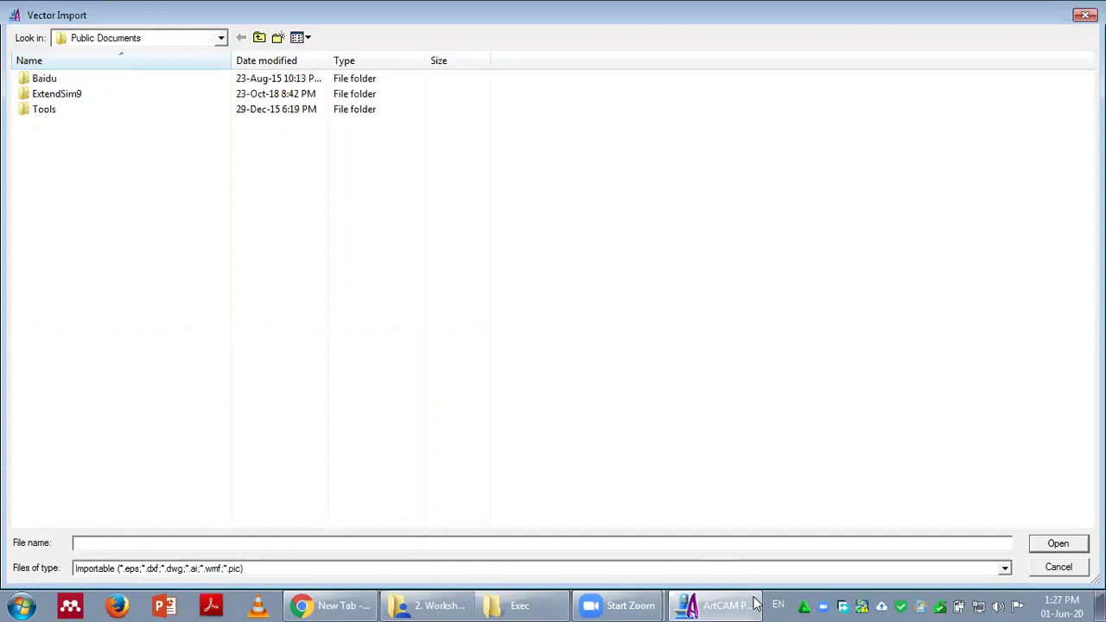
left_click(1004, 570)
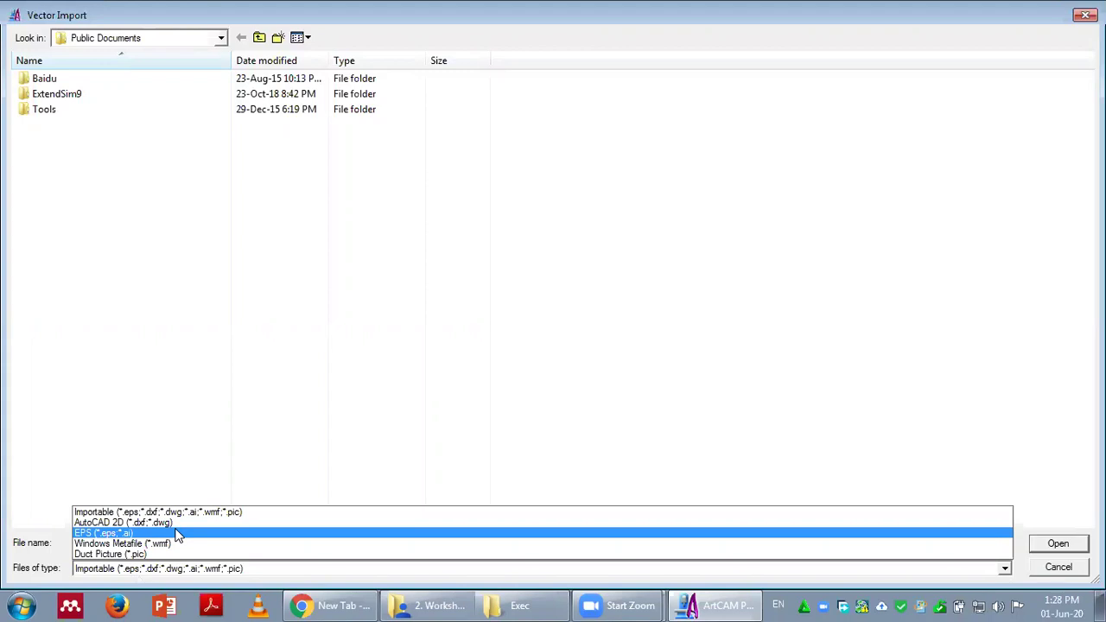
left_click(197, 443)
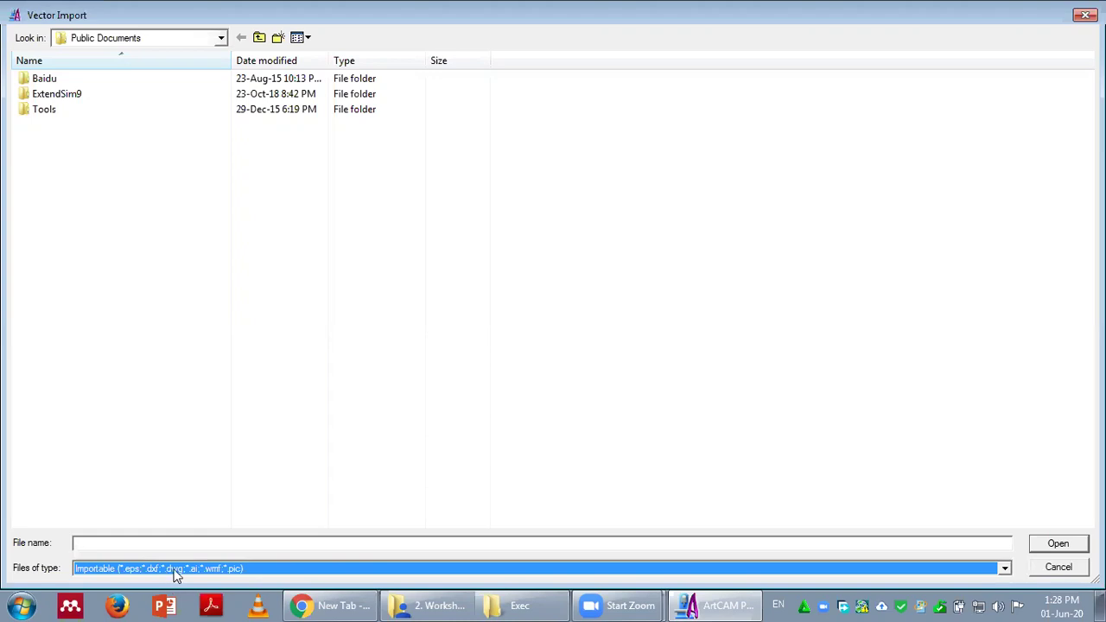
left_click(165, 470)
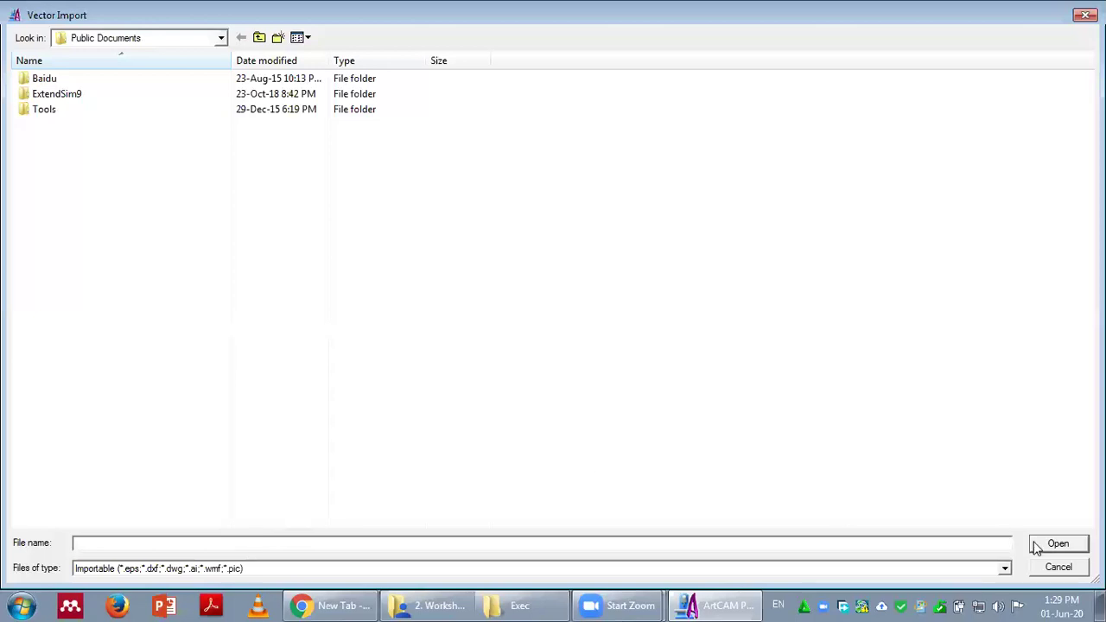
left_click(1059, 566)
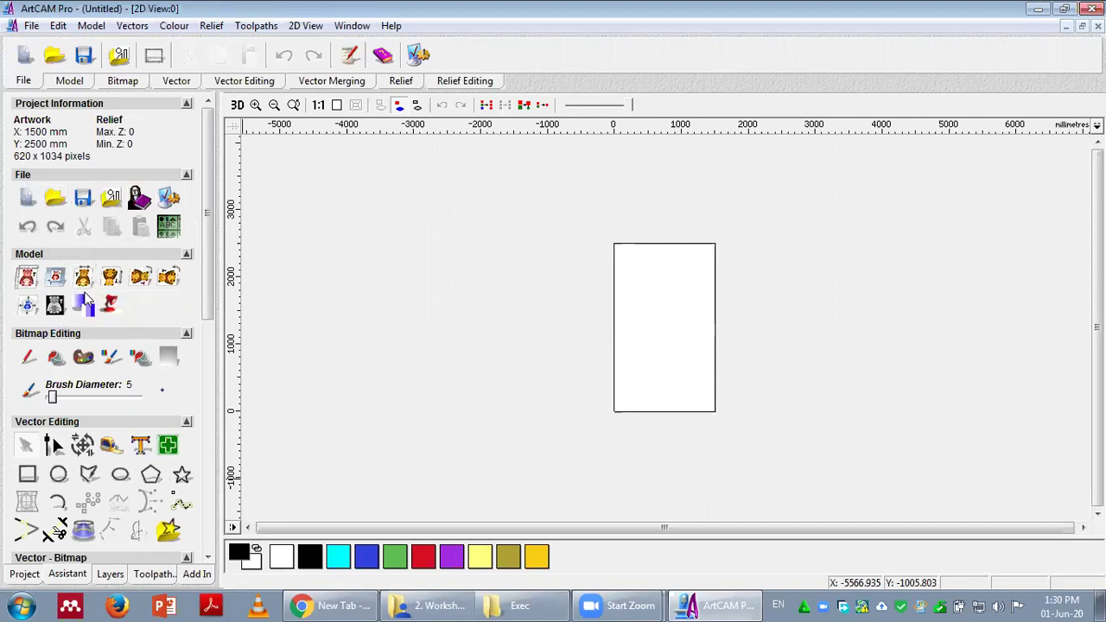
- Create a rectangle vector 30 mm wide and 50 mm high, centred on X 0, Y 0
mouse_move(213, 277)
left_mouse_down()
mouse_move(199, 413)
mouse_move(198, 403)
left_mouse_up()
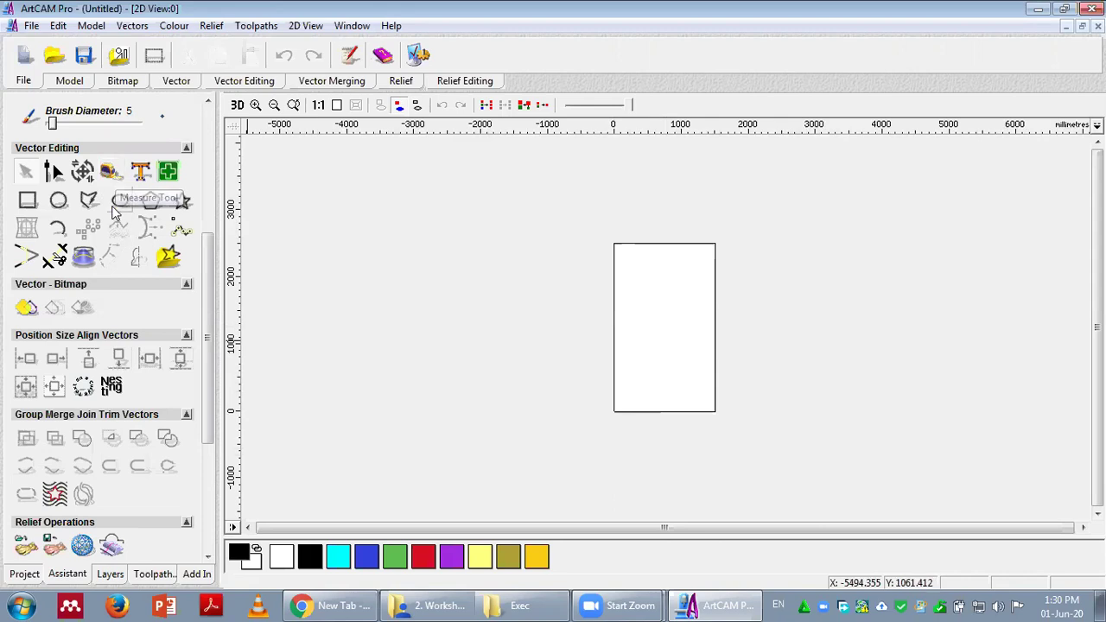
scroll(121, 186, "up", 2)
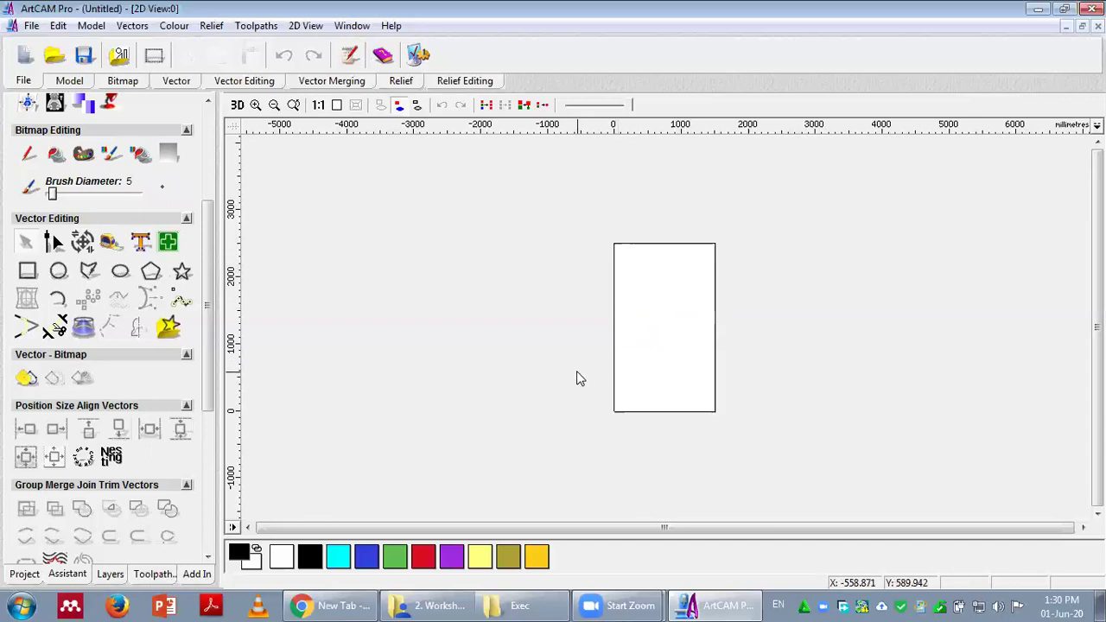
scroll(664, 351, "up", 3)
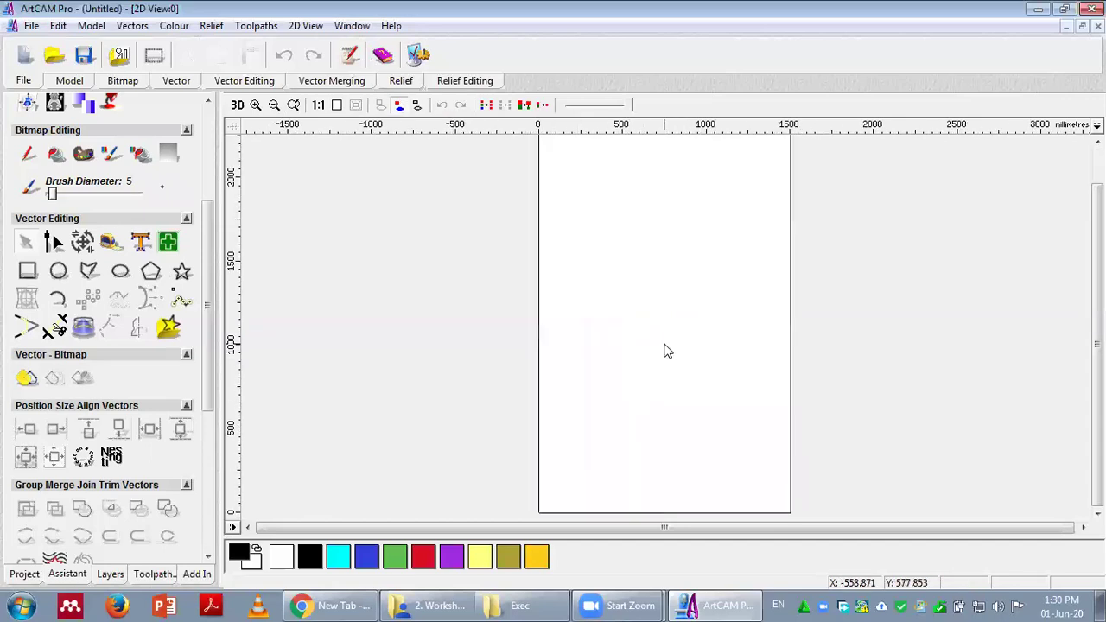
scroll(663, 351, "down", 2)
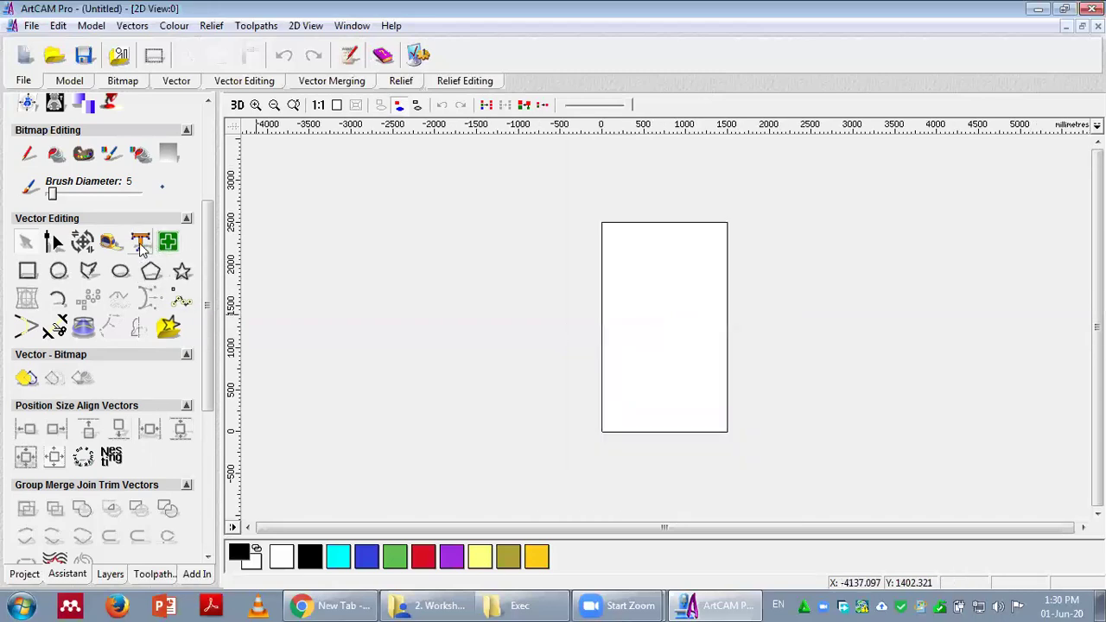
left_click(28, 272)
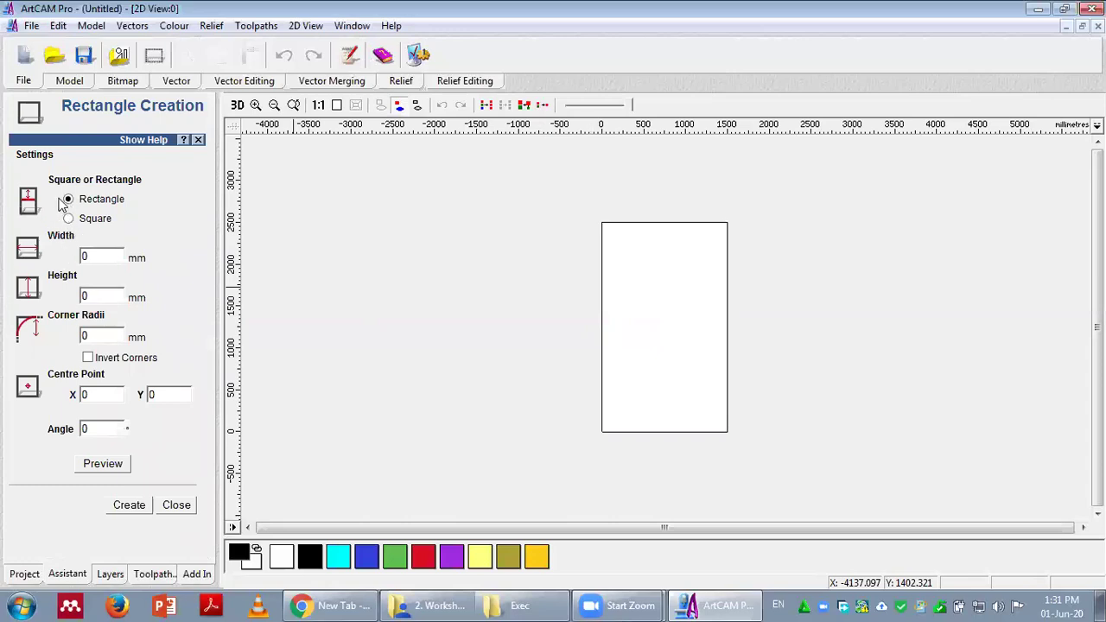
double_click(78, 256)
type("30")
double_click(98, 296)
type("50")
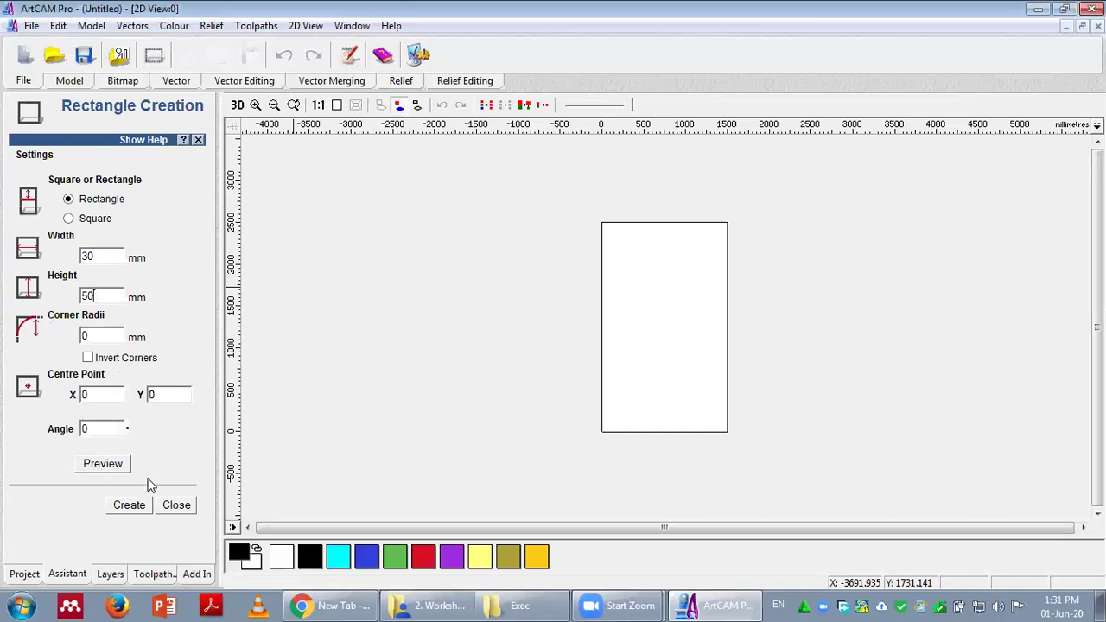
left_click(129, 504)
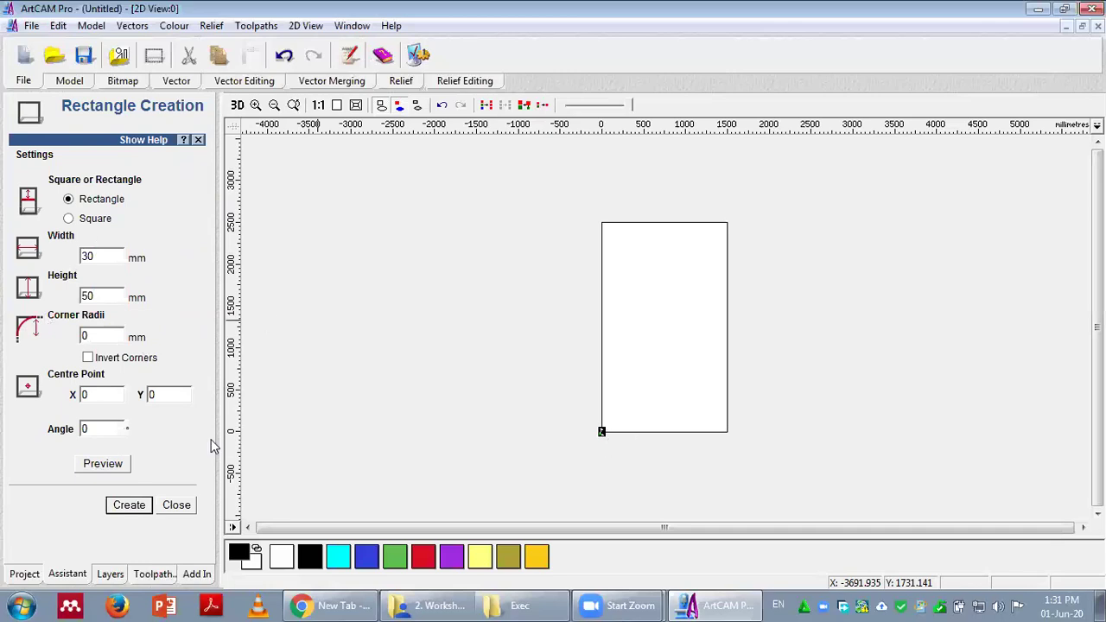
left_click(177, 506)
- Move the rectangle inside the sheet, placing its lower-left corner at about X 12 mm, Y 8 mm
scroll(581, 422, "up", 2)
scroll(580, 423, "down", 2)
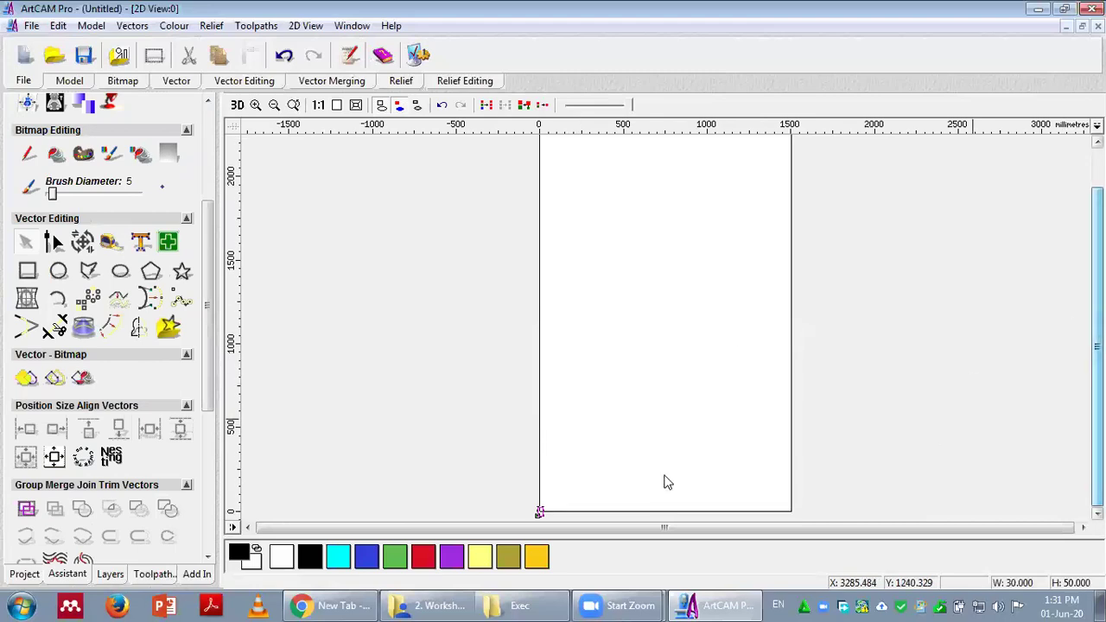
scroll(547, 476, "up", 3)
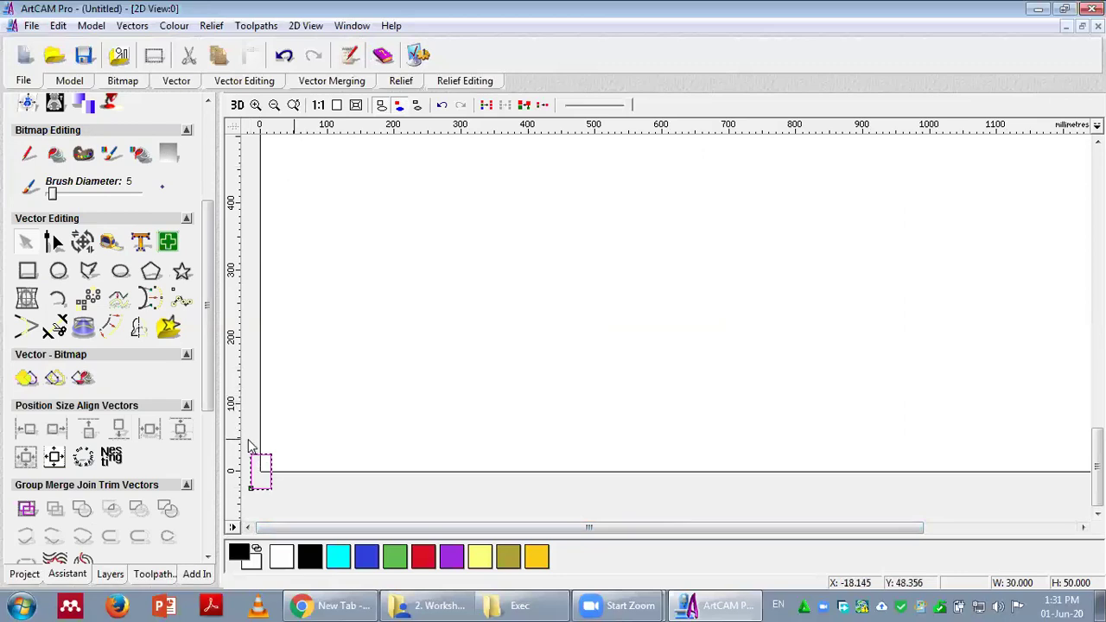
left_click_drag(245, 438, 288, 515)
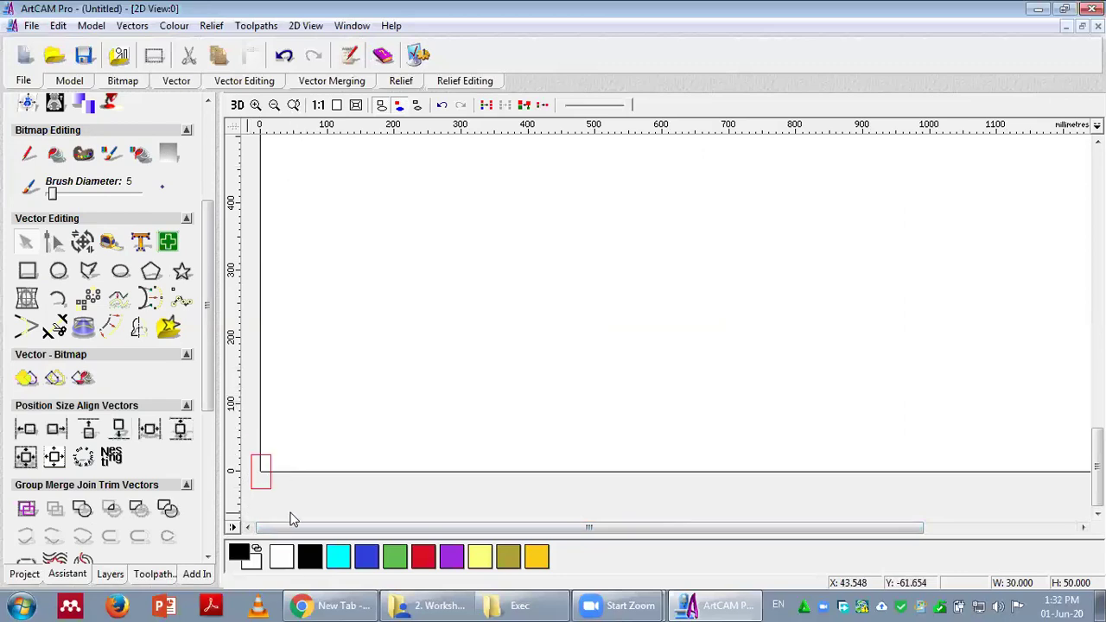
left_click_drag(244, 430, 290, 522)
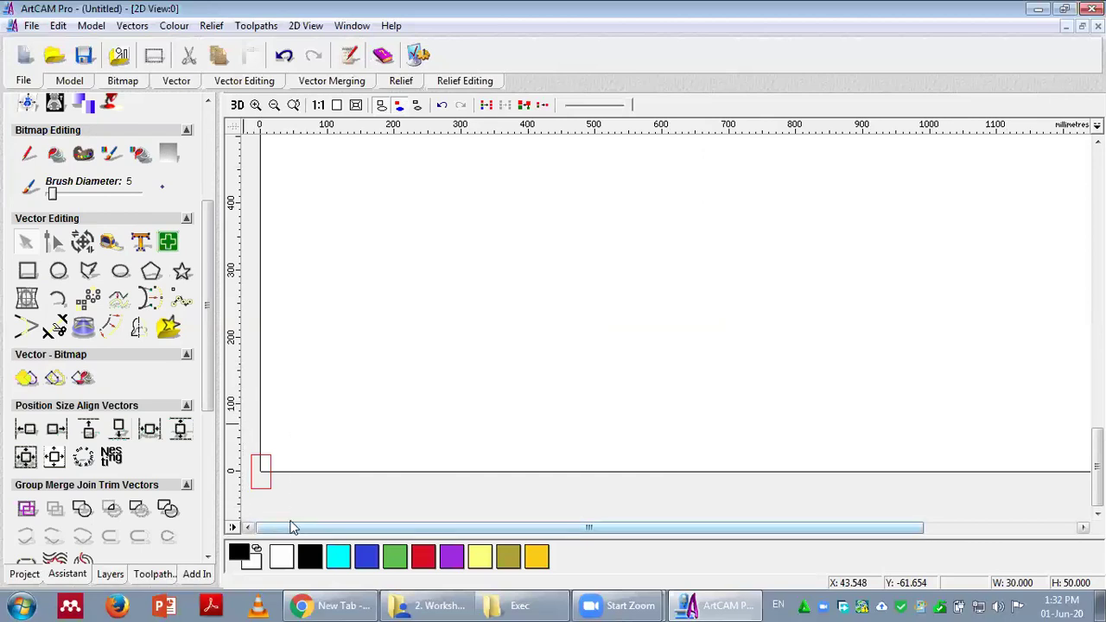
left_click(357, 107)
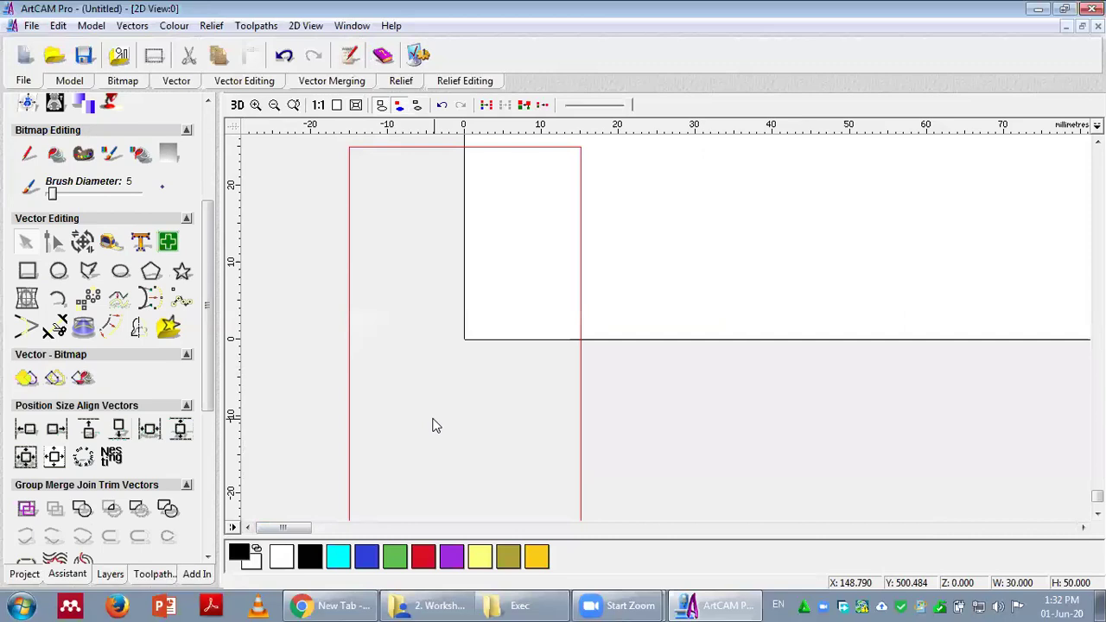
scroll(437, 421, "down", 2)
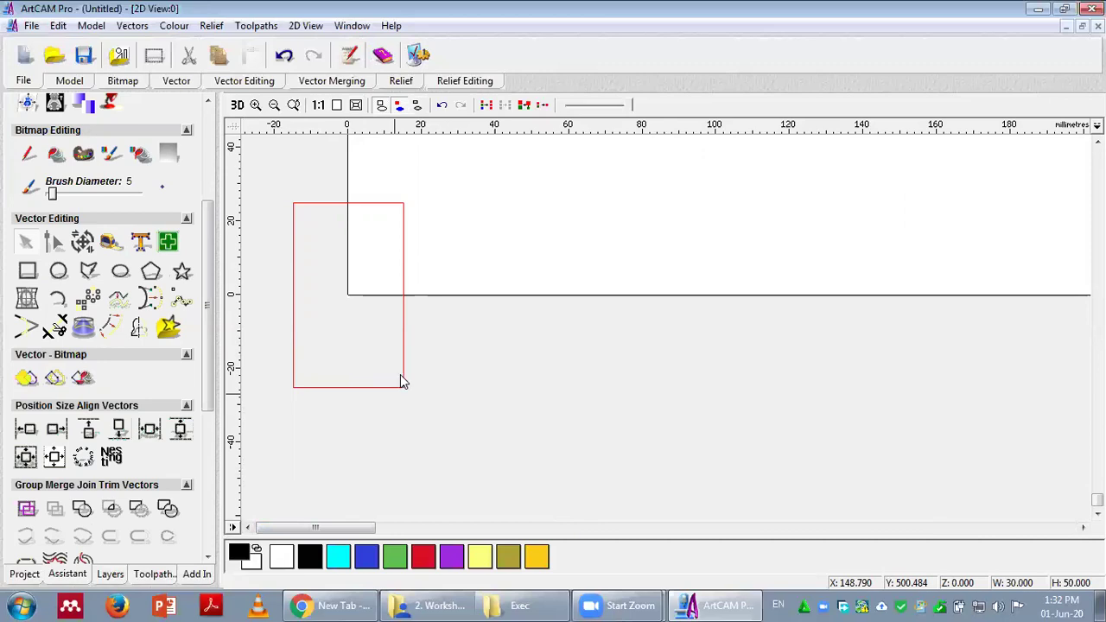
left_click(404, 337)
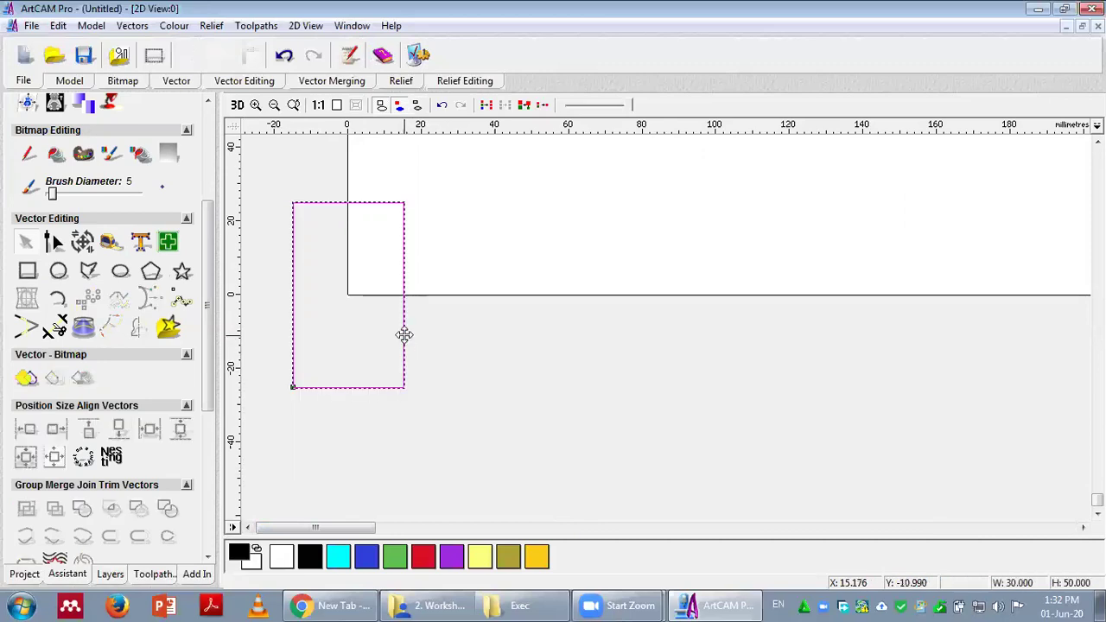
left_click_drag(404, 335, 499, 215)
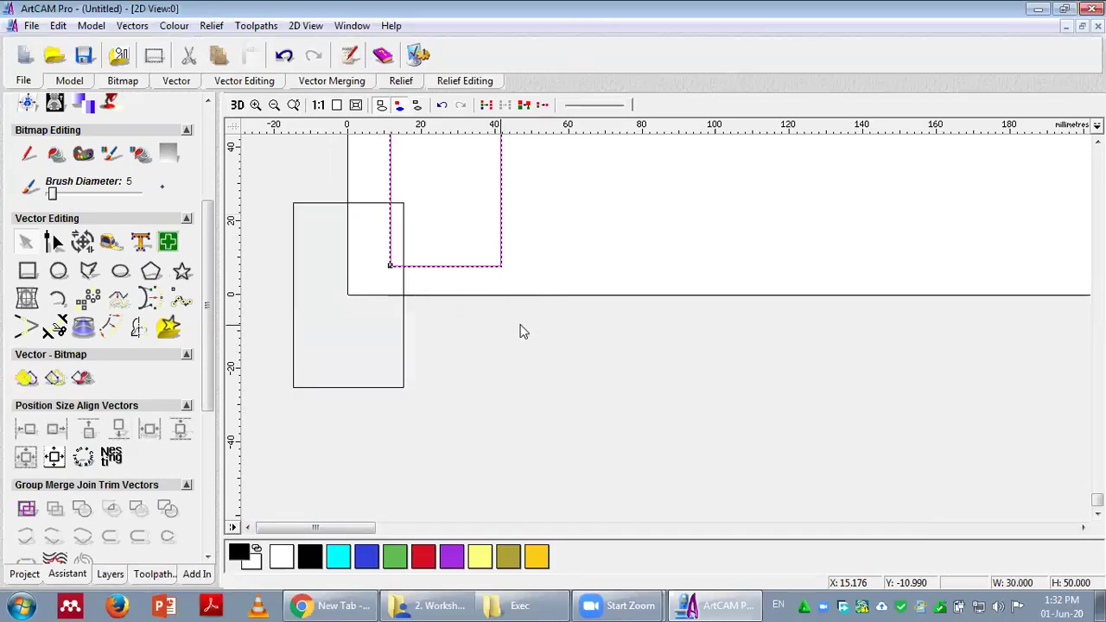
- Delete the duplicate rectangle left centred on the sheet's origin corner
scroll(519, 328, "up", 2)
scroll(521, 331, "down", 2)
left_click(534, 267)
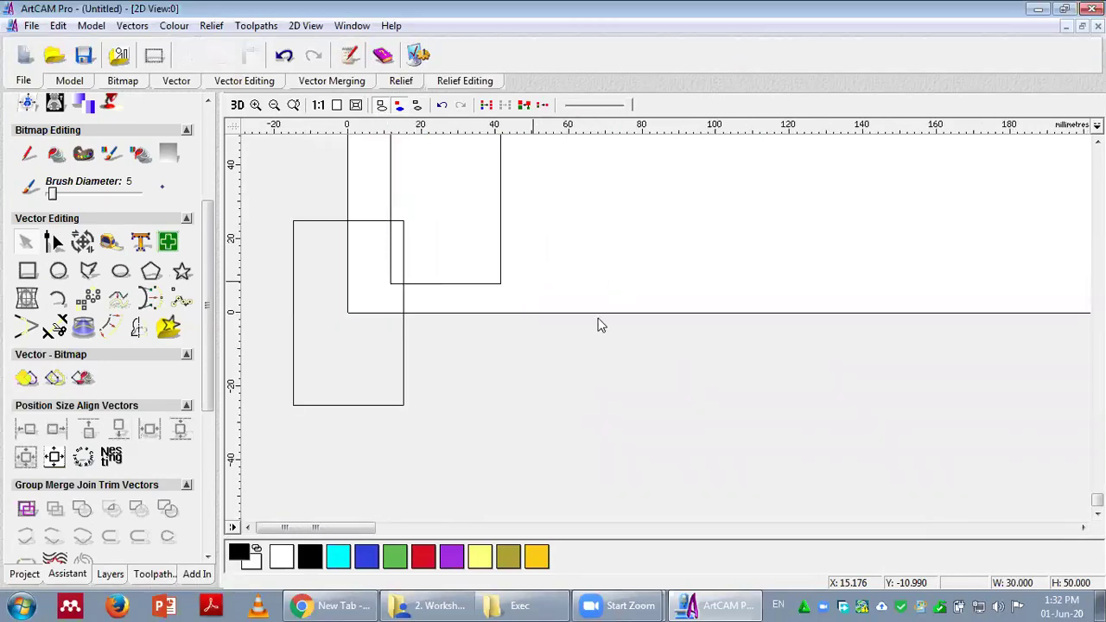
left_click(404, 398)
key("Delete")
scroll(457, 333, "up", 1)
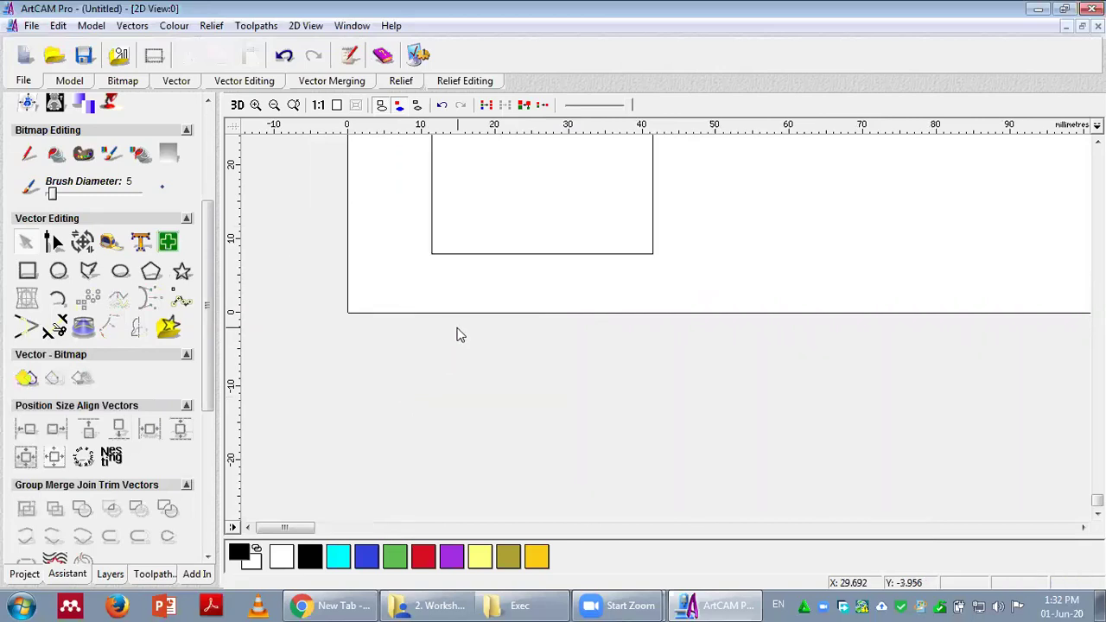
scroll(457, 334, "down", 1)
scroll(457, 334, "down", 1)
scroll(457, 334, "up", 1)
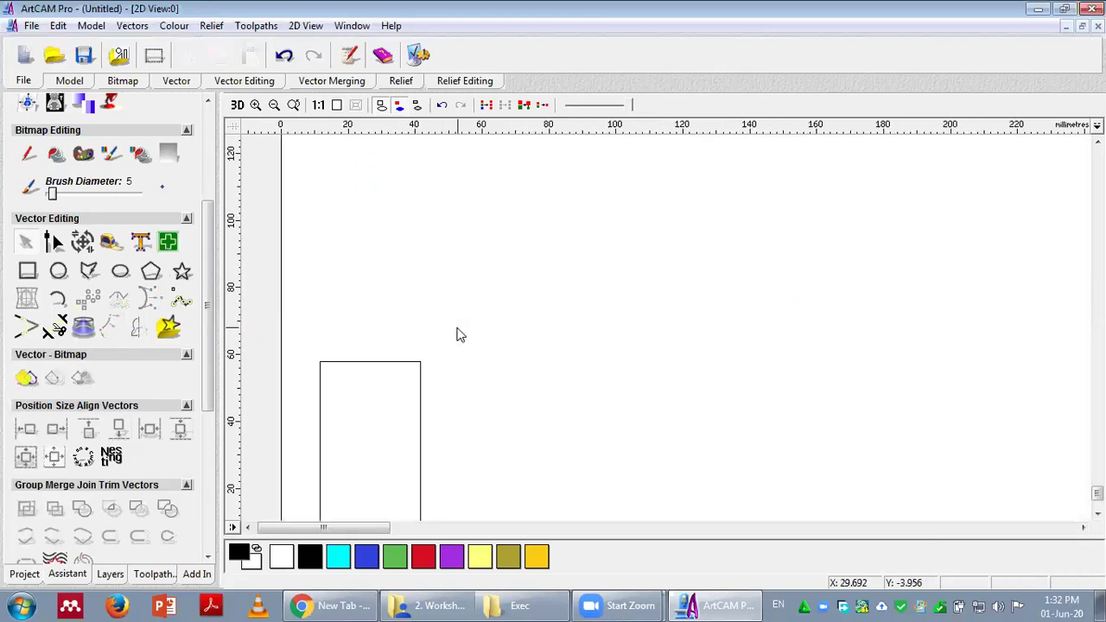
left_click(1096, 513)
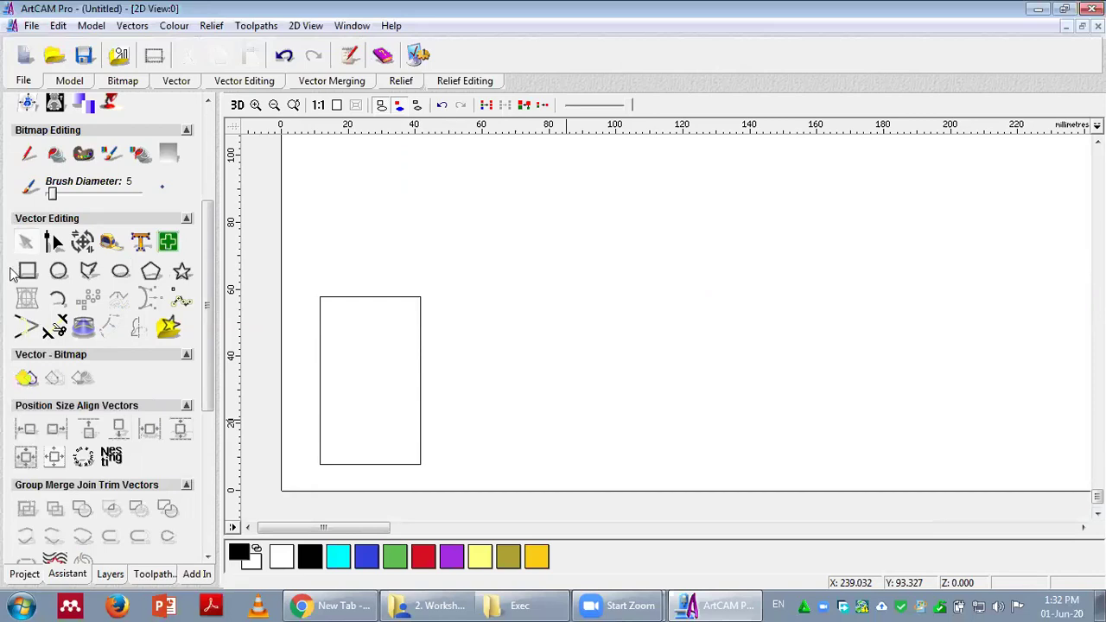
left_click(57, 272)
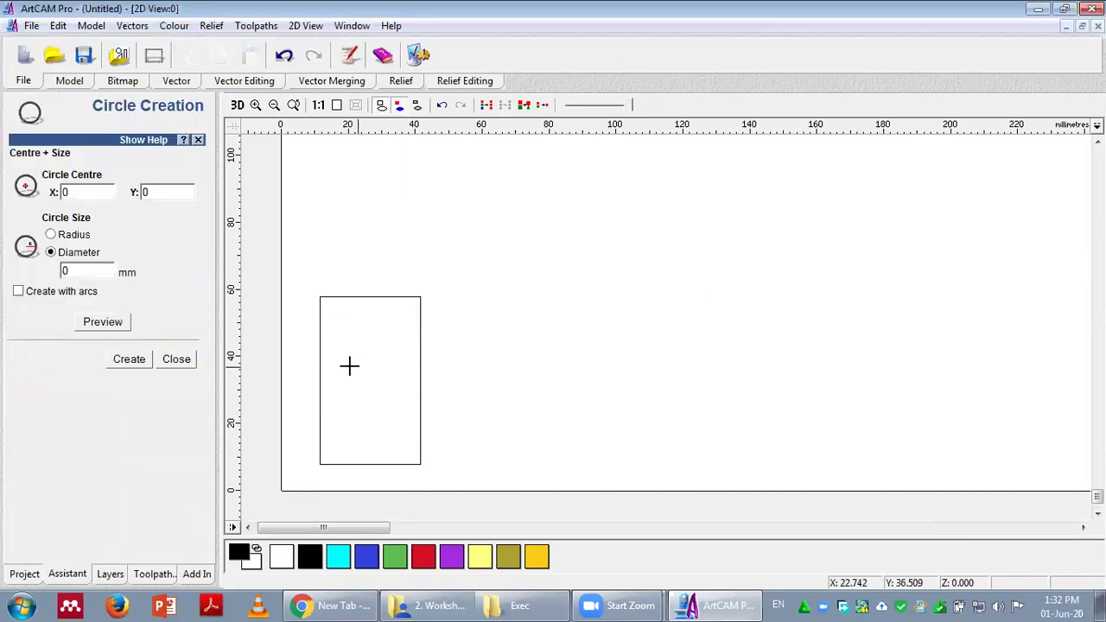
mouse_move(365, 368)
left_mouse_down()
mouse_move(355, 365)
mouse_move(364, 368)
left_mouse_up()
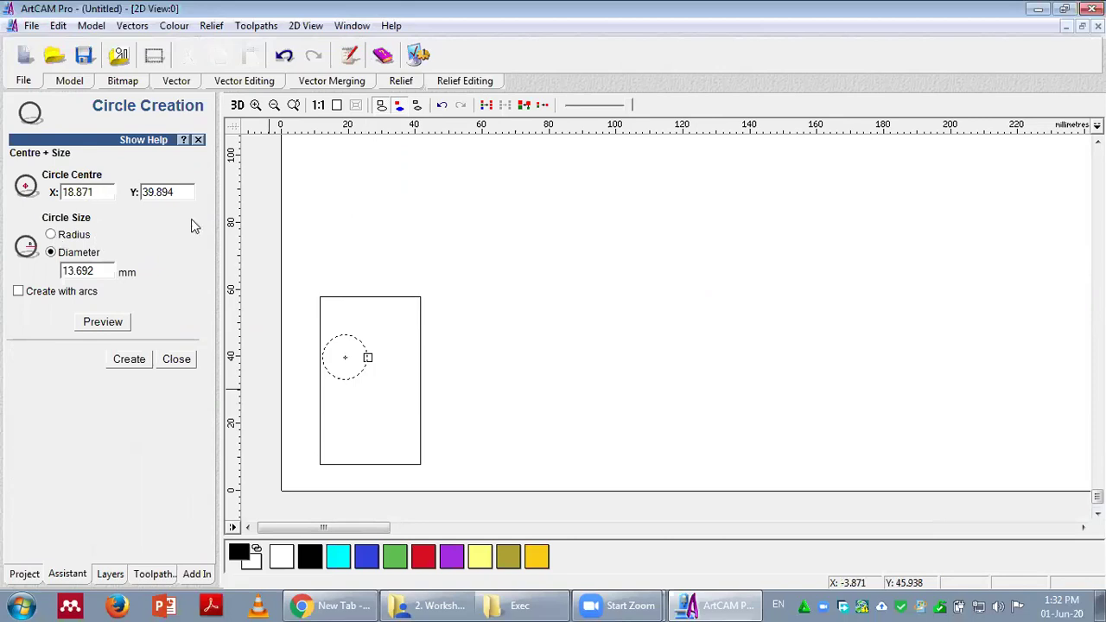
left_click(176, 359)
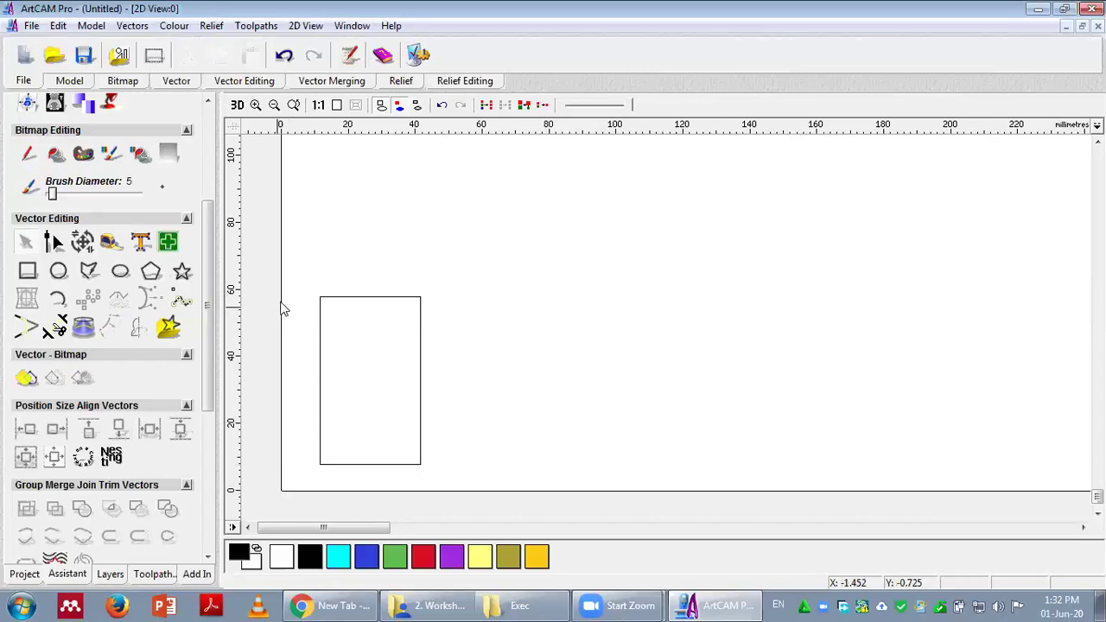
- Transform the rectangle so that its lower-left corner lies at X 0, Y 0
left_click(329, 298)
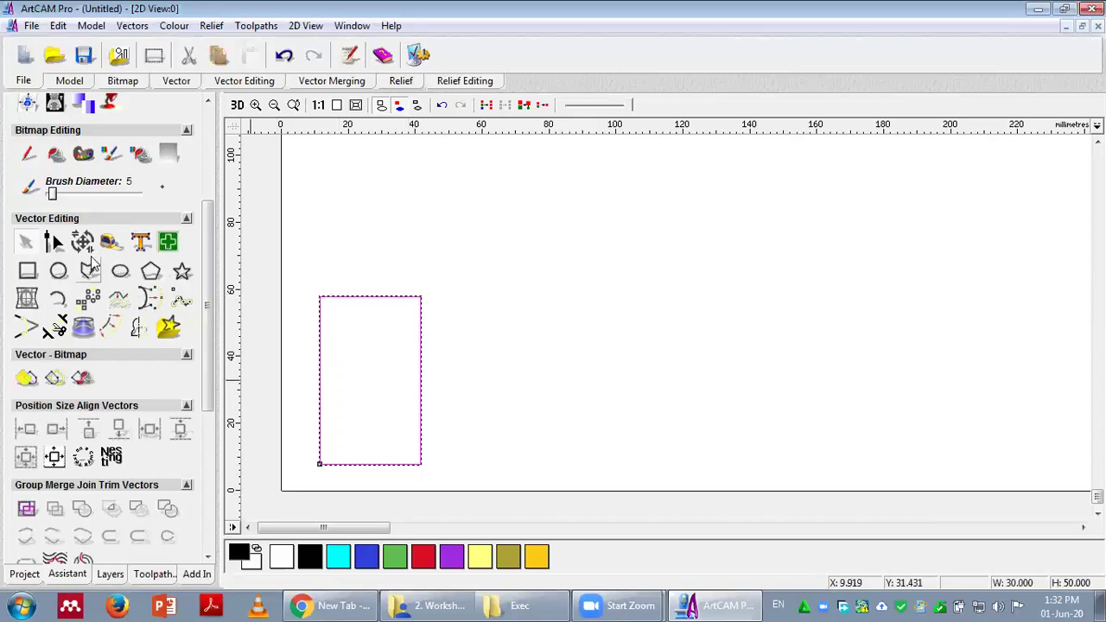
left_click(79, 245)
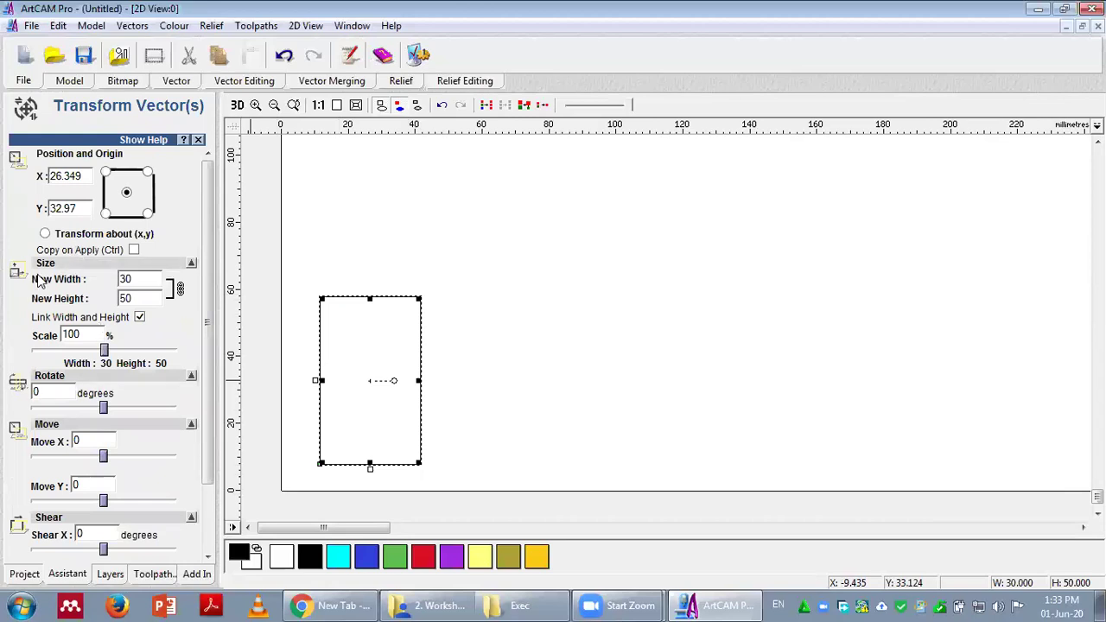
left_click(106, 213)
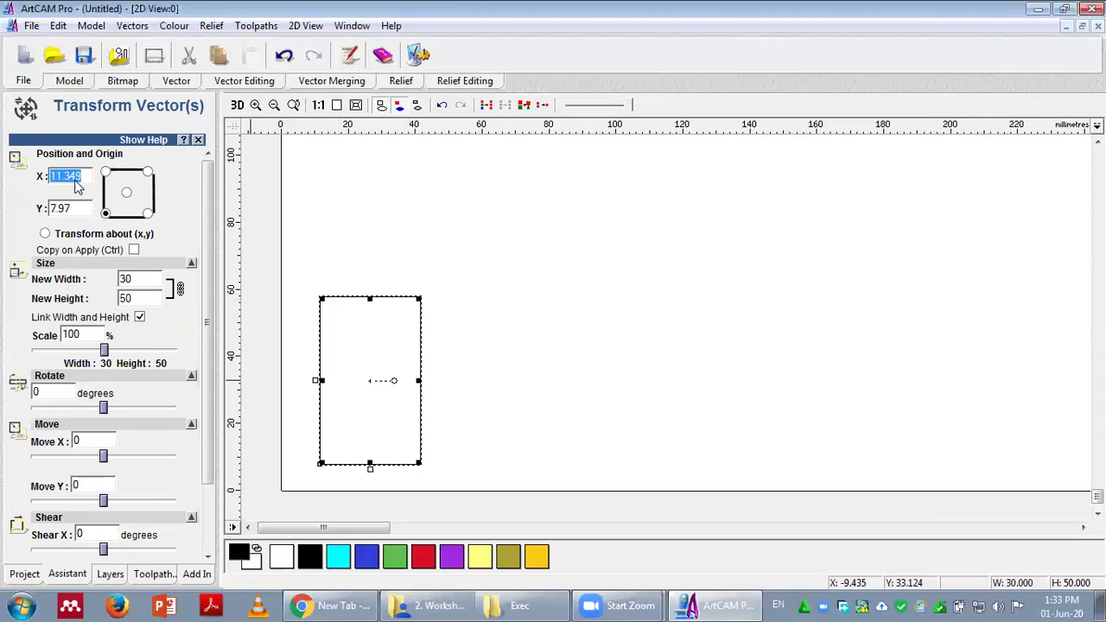
type("0")
key("Tab")
type("0")
key("Tab")
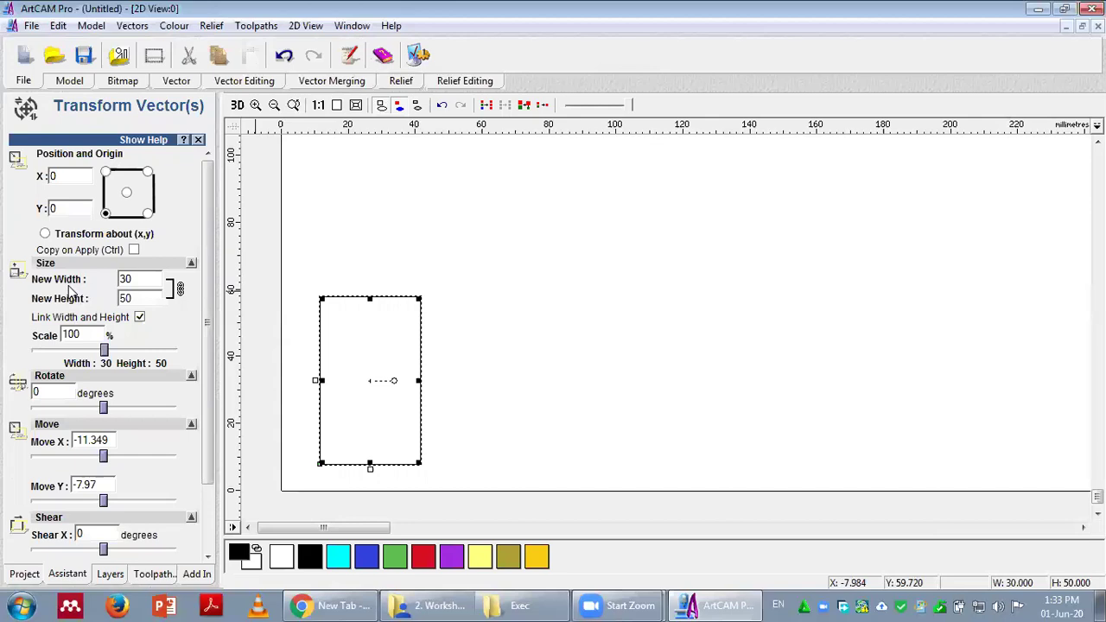
scroll(204, 277, "down", 3)
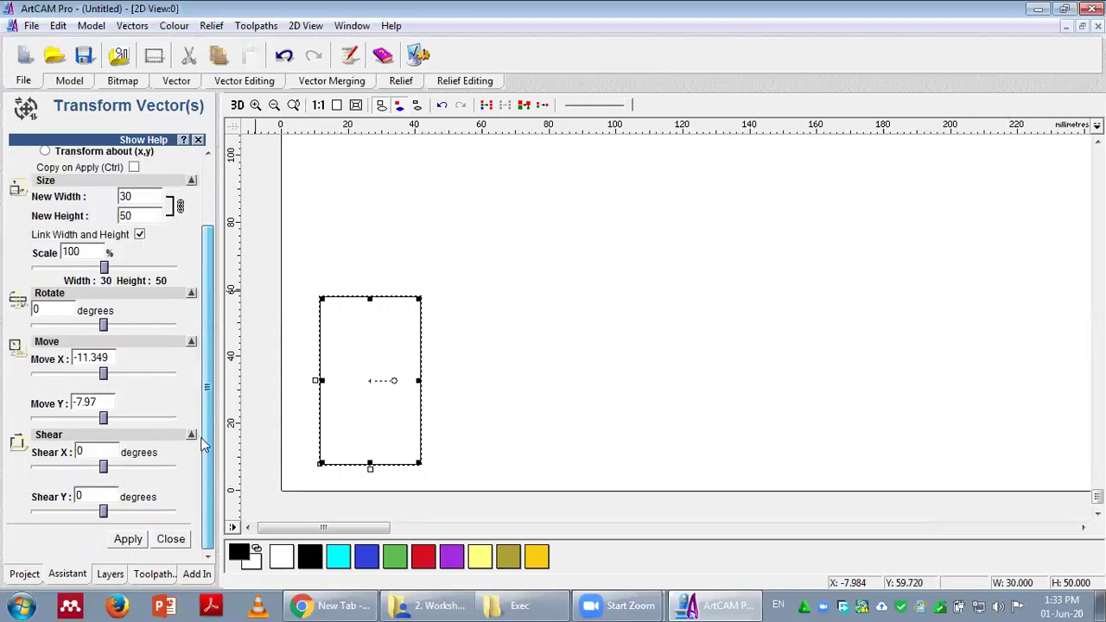
left_click(129, 540)
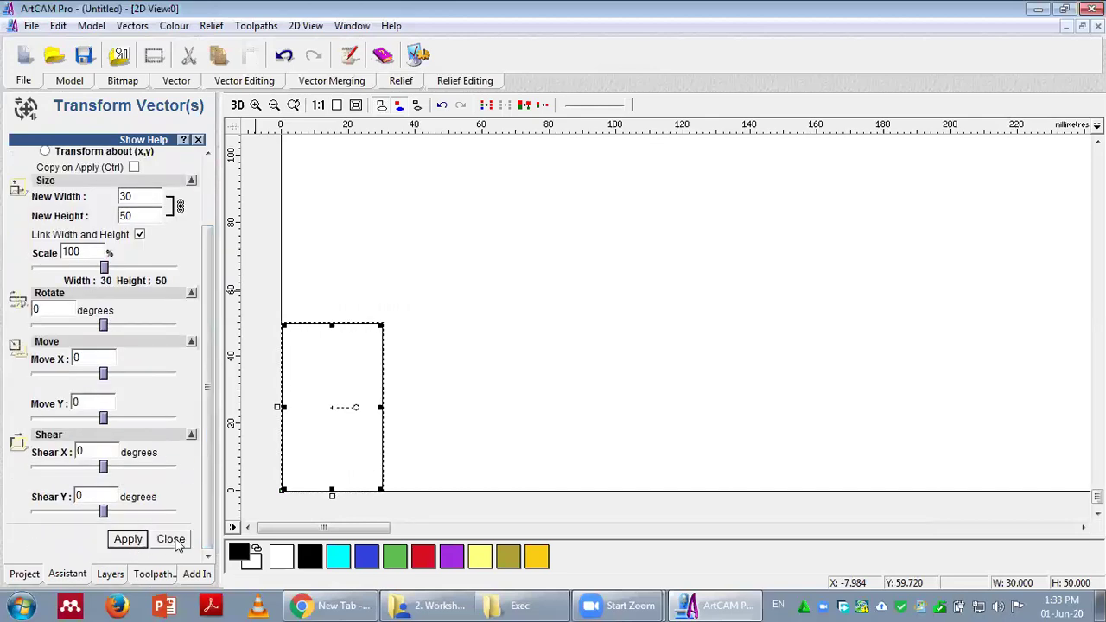
left_click(171, 539)
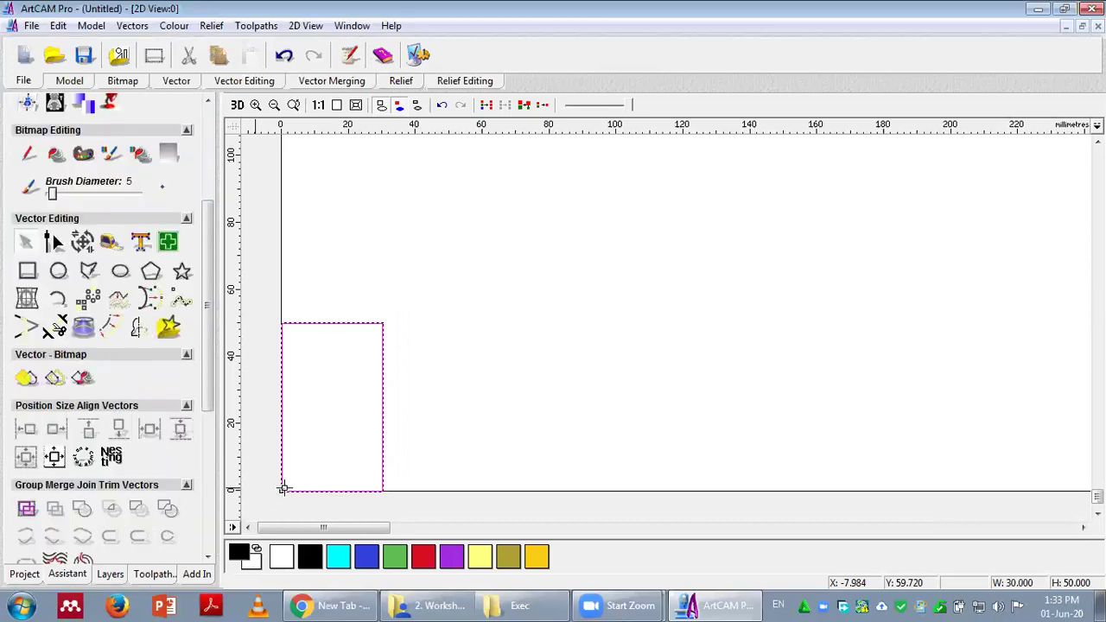
- Create a circle about 13 mm in diameter inside the rectangle's upper half, and shift it toward the rectangle's vertical centreline
left_click(58, 271)
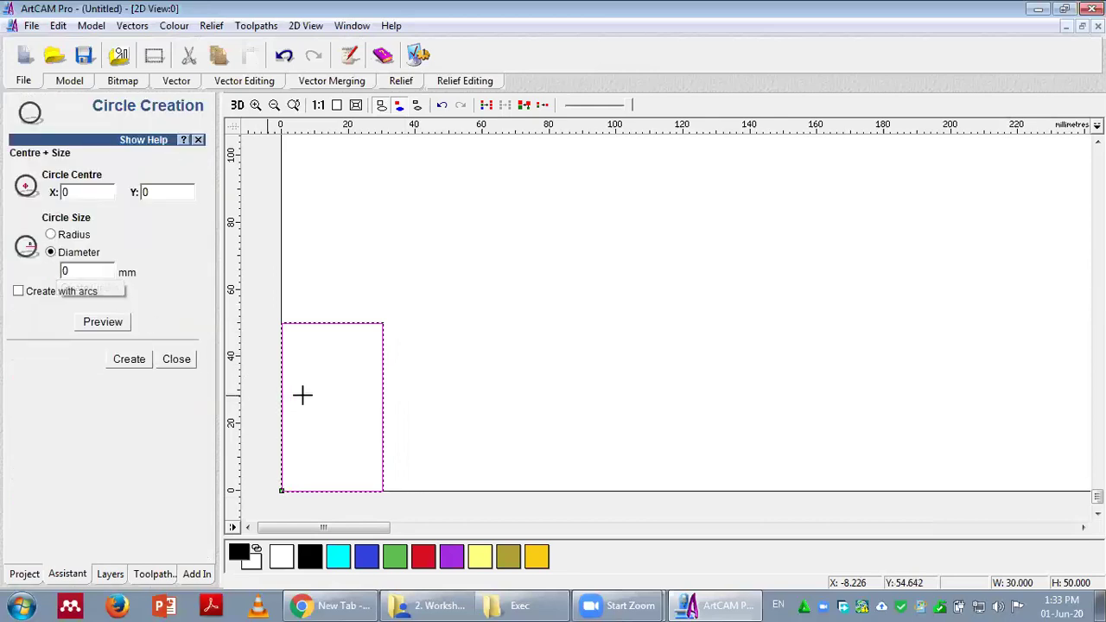
mouse_move(306, 377)
left_mouse_down()
mouse_move(331, 397)
mouse_move(317, 394)
left_mouse_up()
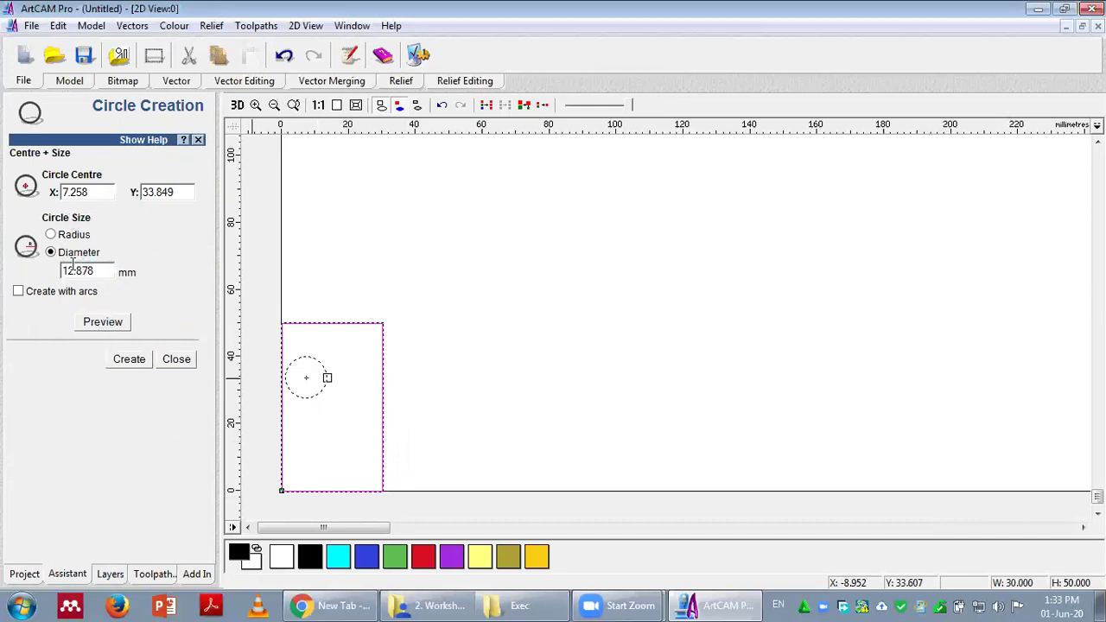
left_click(132, 361)
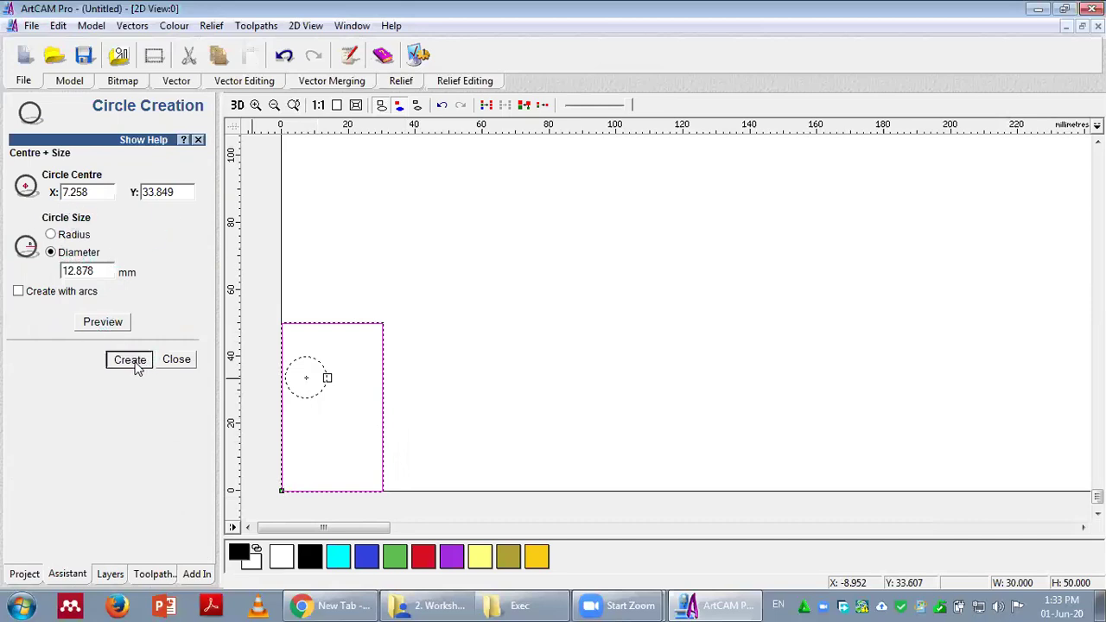
left_click(185, 361)
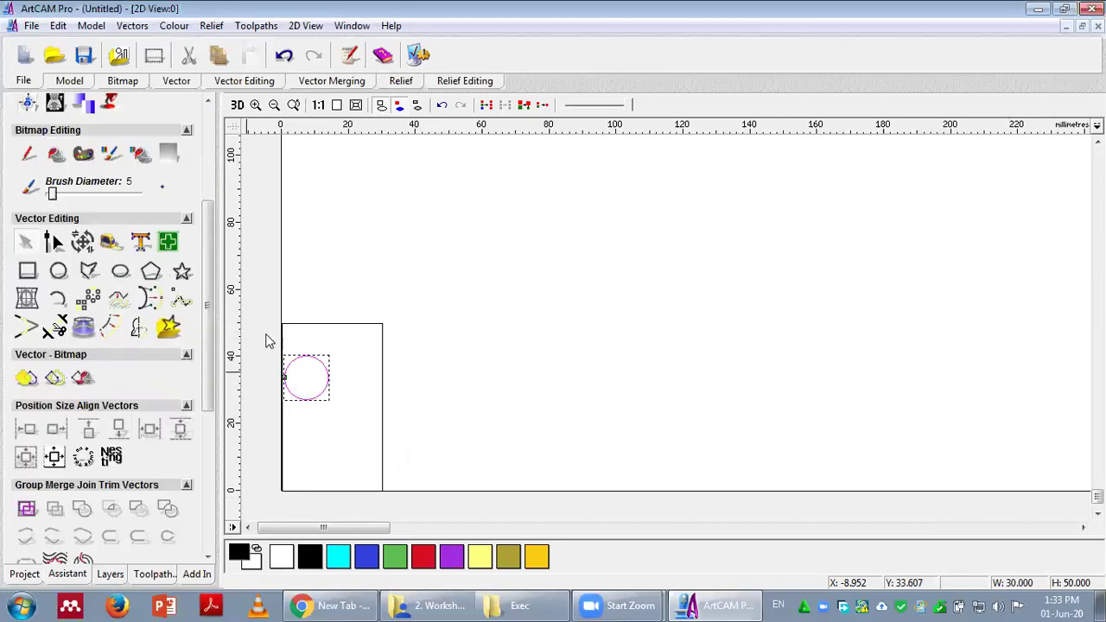
left_click_drag(320, 388, 343, 395)
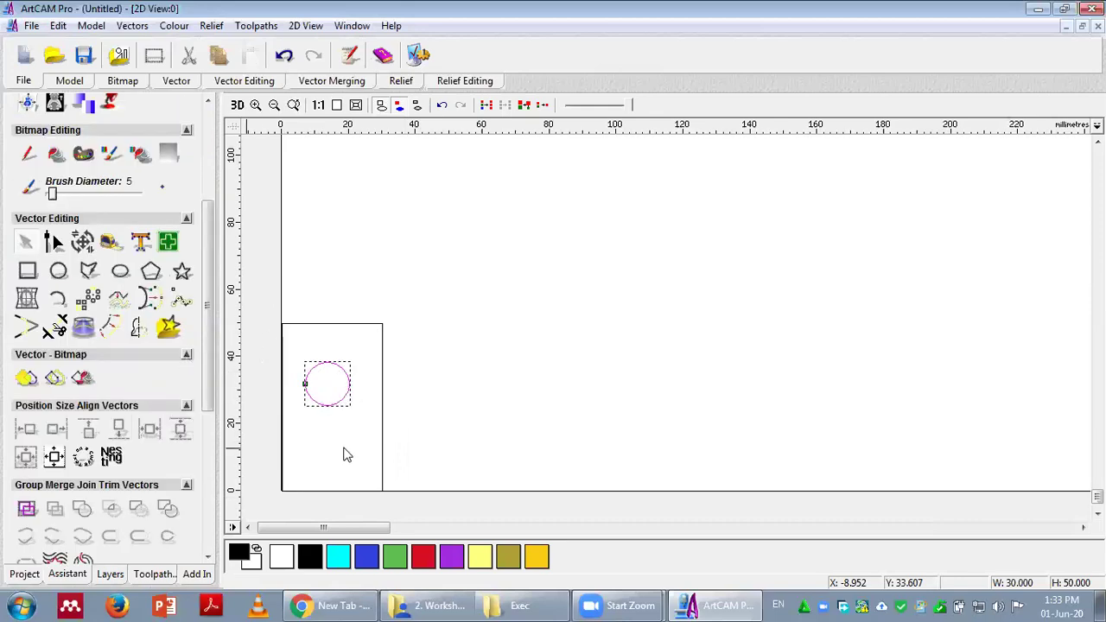
left_click(336, 427)
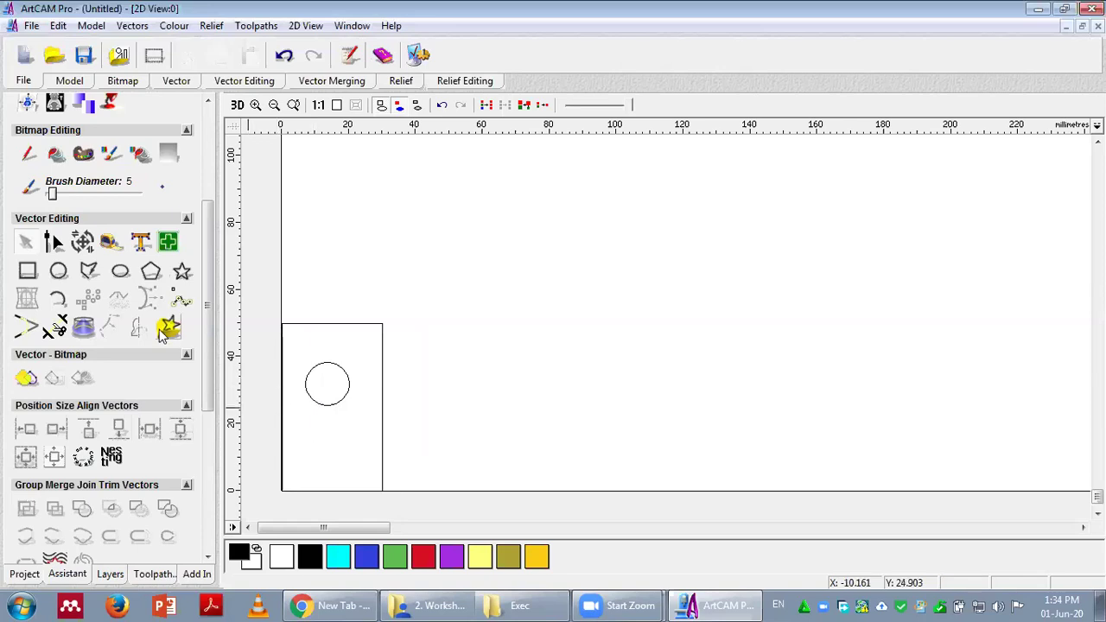
- Try to draw a start-end-radius arc above and beside the rectangle with a radius of 300 mm
left_click(59, 300)
left_click(464, 239)
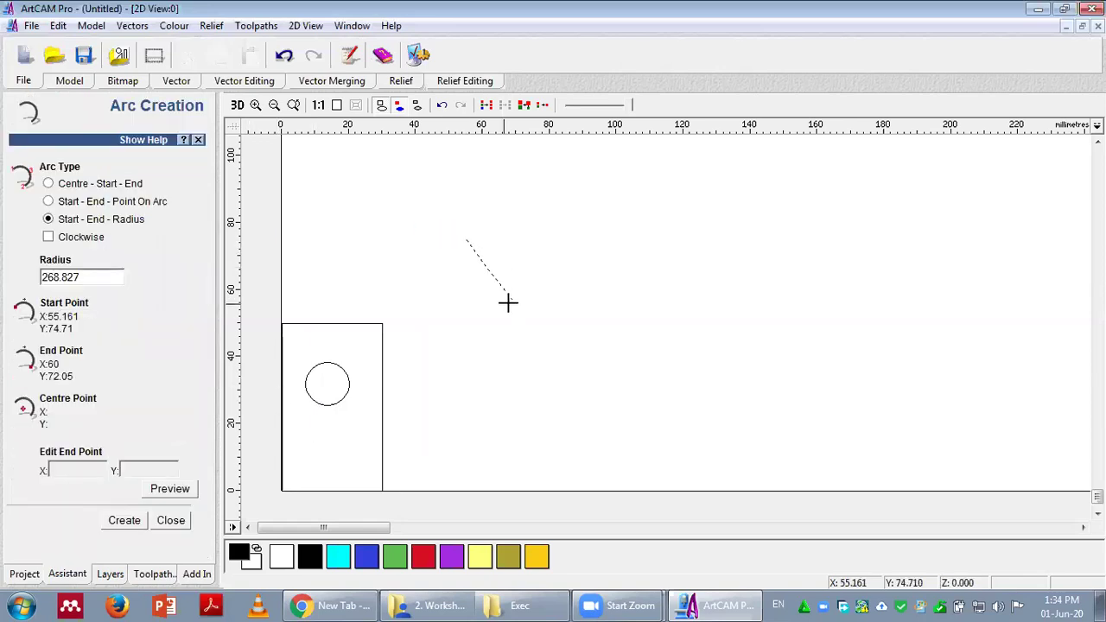
left_click(484, 339)
double_click(81, 276)
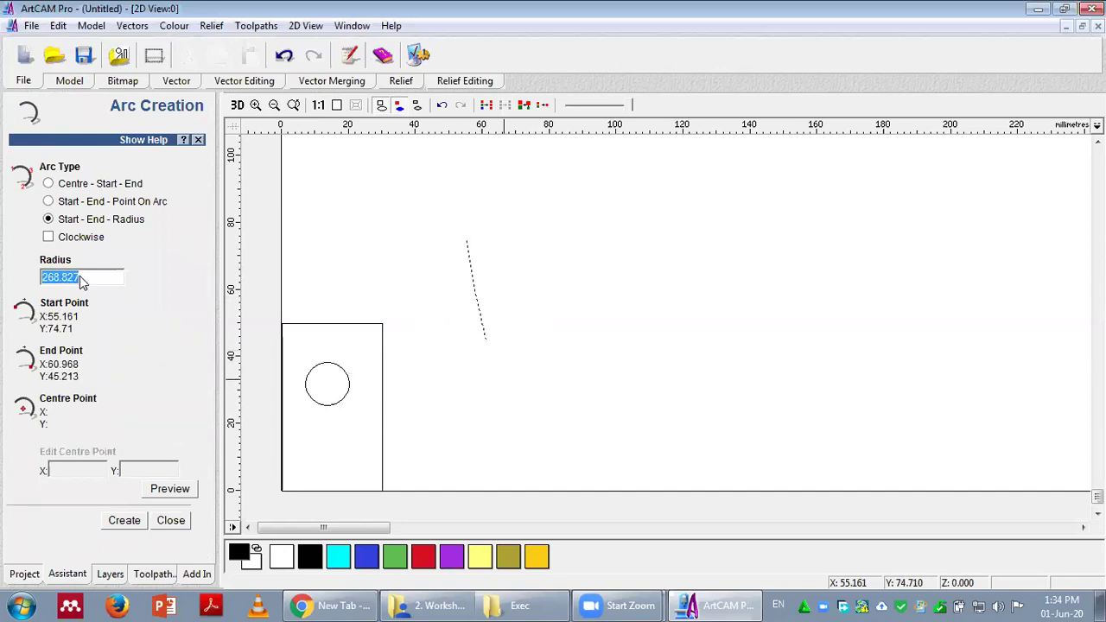
type("300")
left_click(169, 521)
- Try to preset a 300 mm radius for a new start-end-radius arc before placing its points
key("F4")
left_click_drag(486, 262, 578, 346)
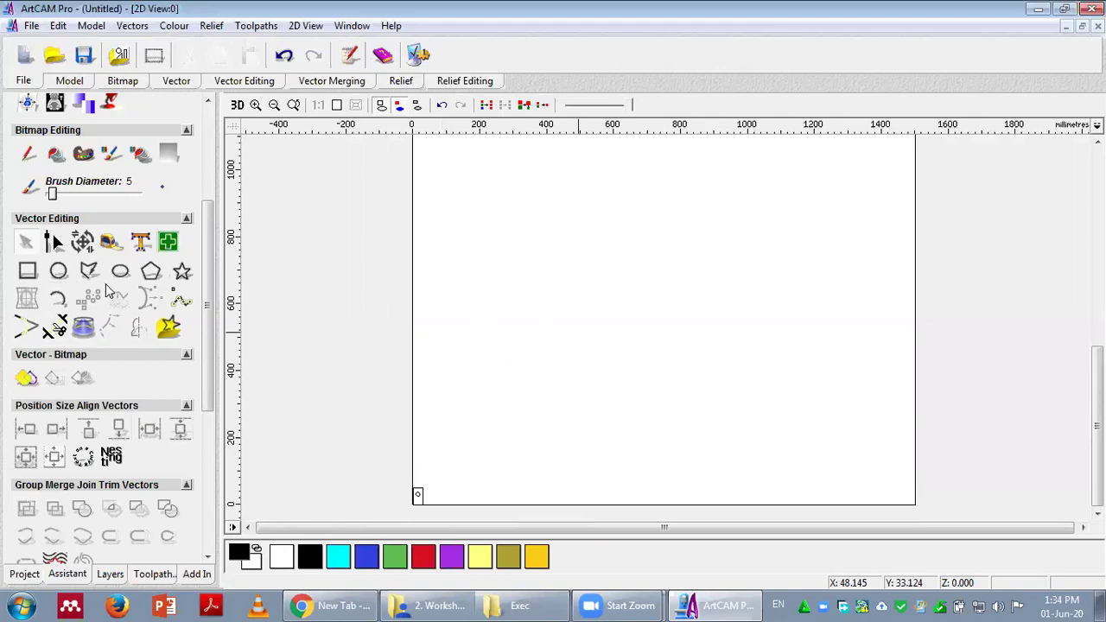
left_click(57, 298)
double_click(87, 285)
type("3")
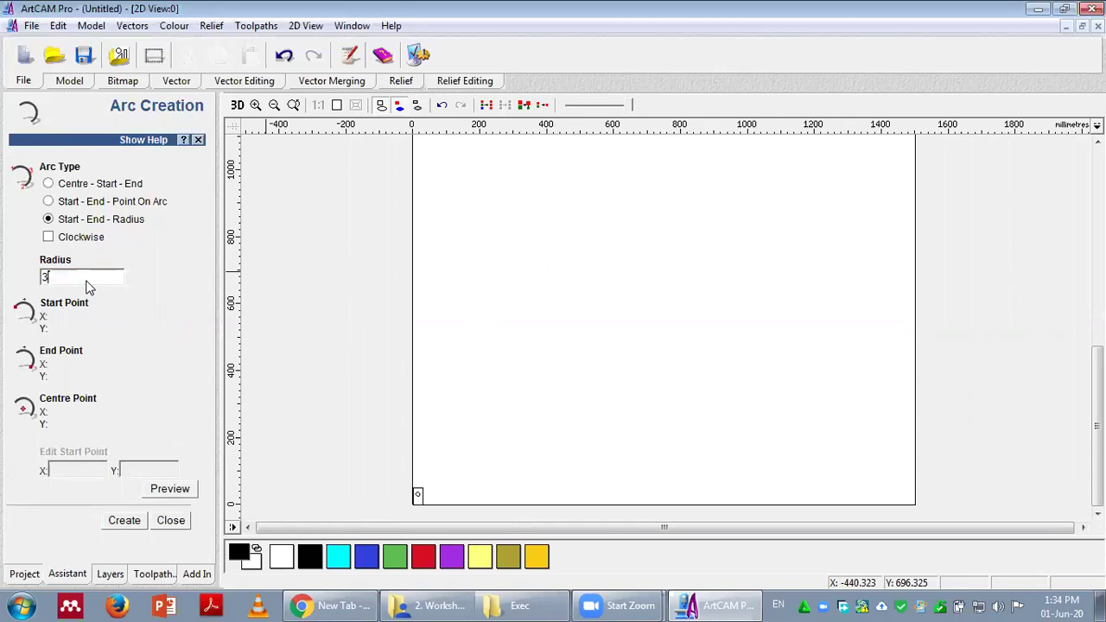
type("00")
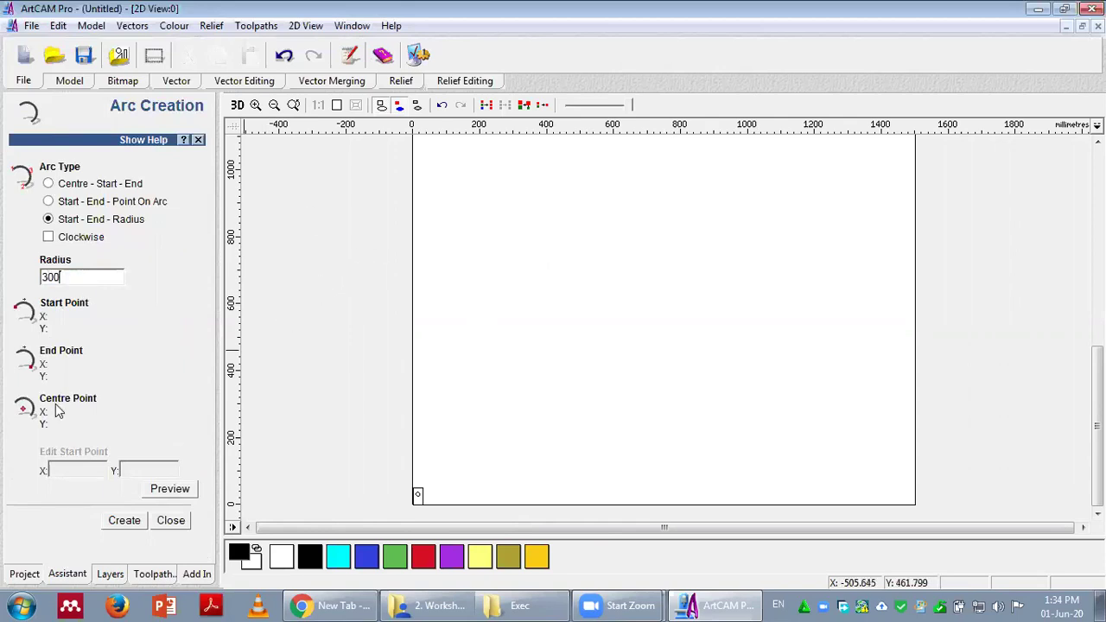
left_click(170, 522)
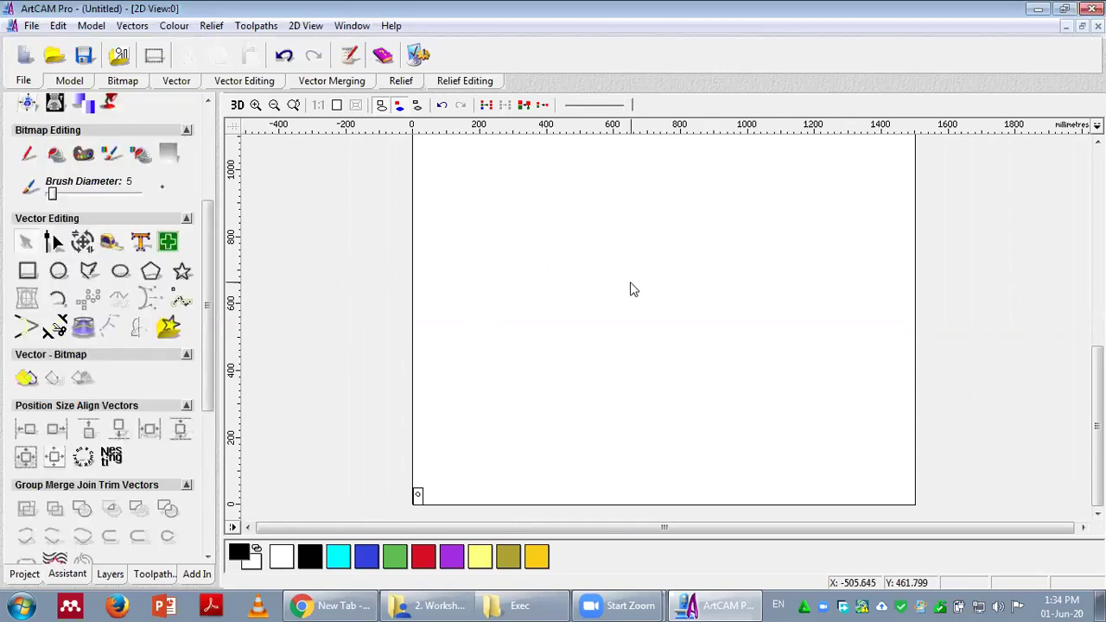
- Try to place an arc from about X 523, Y 728 to X 716, Y 409 mm and change its radius to 300 mm
left_click(58, 300)
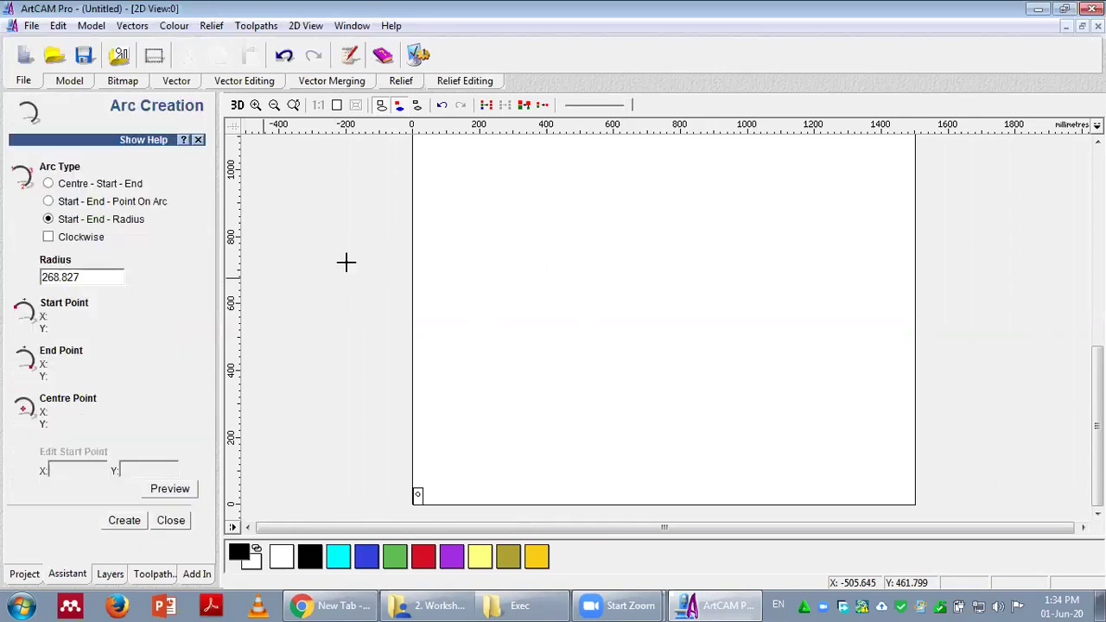
left_click_drag(587, 259, 604, 271)
left_click_drag(665, 302, 701, 370)
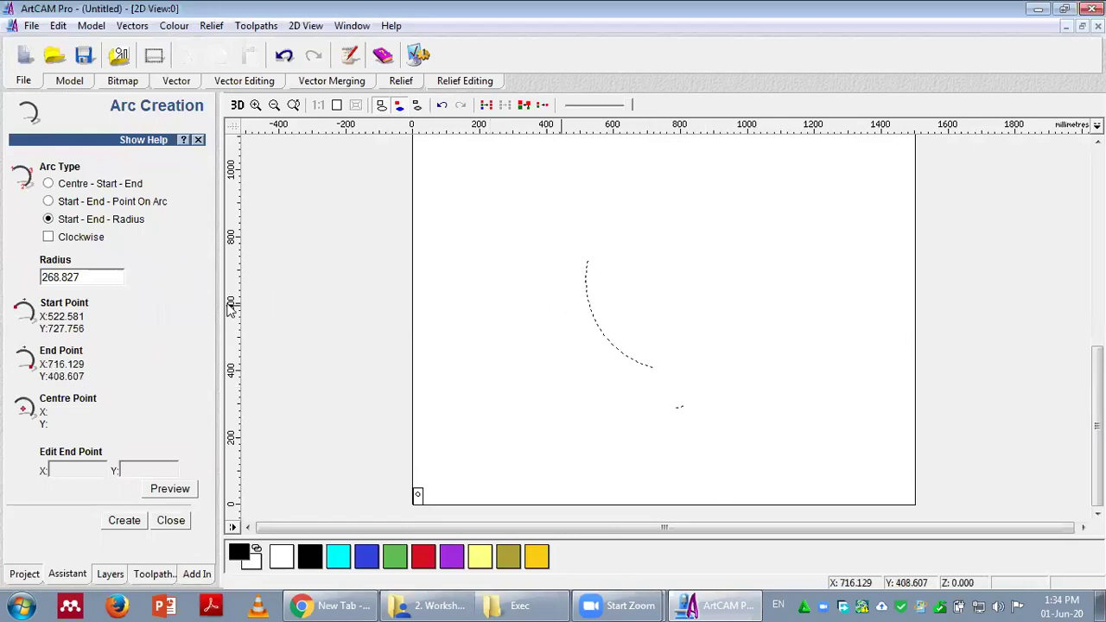
double_click(87, 279)
type("300")
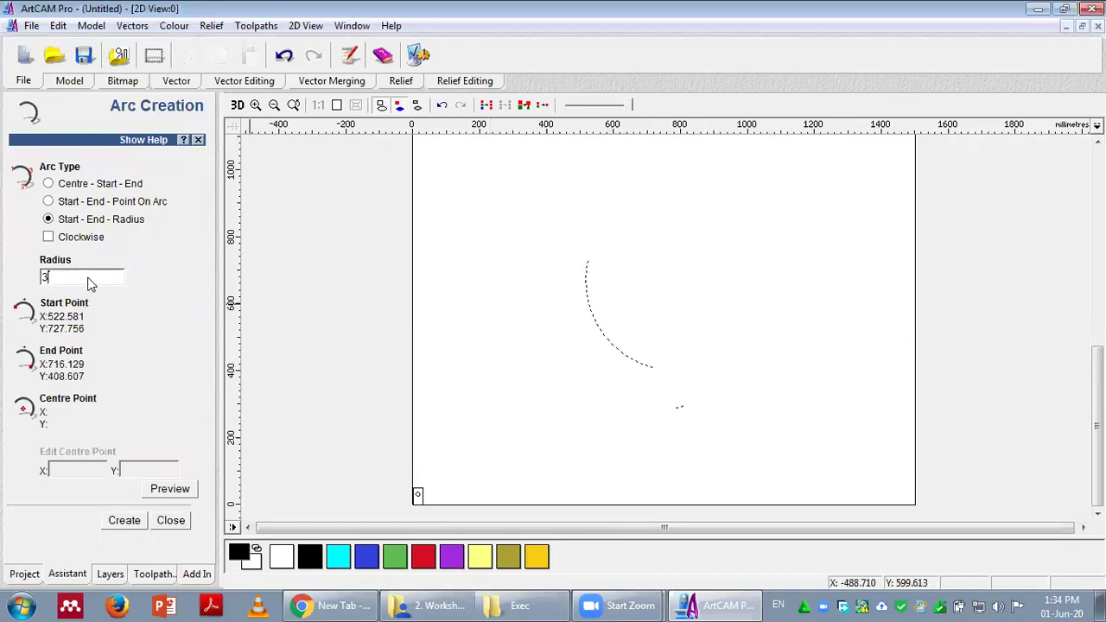
left_click(170, 520)
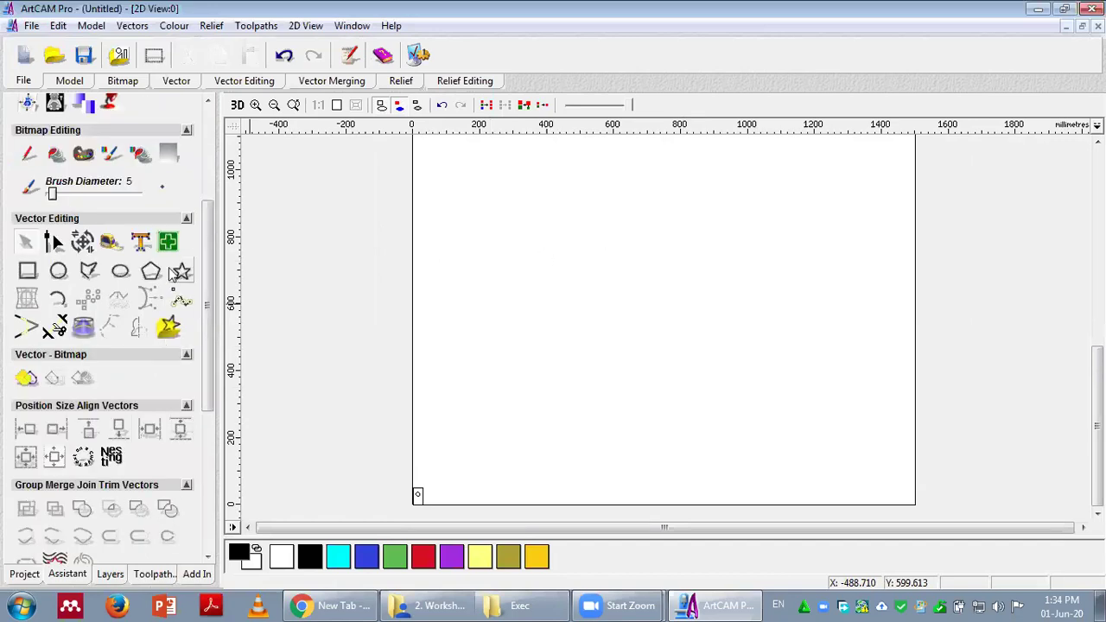
- Try to place a start-end-radius arc from about X 271, Y 728 to X 327, Y 307 mm
left_click(59, 301)
left_click(502, 260)
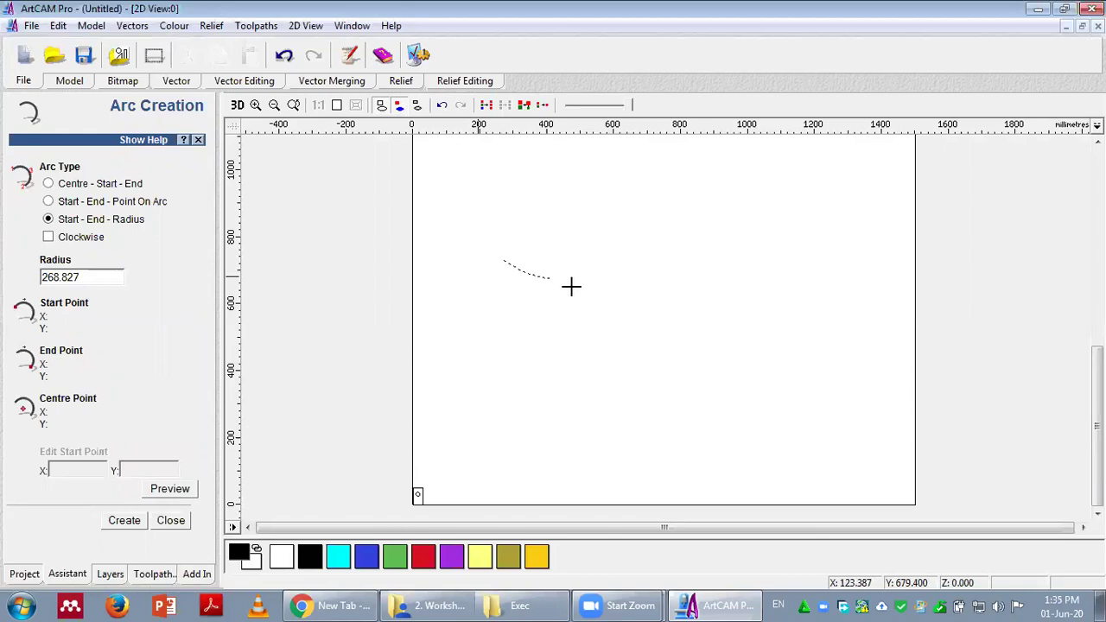
left_click(626, 396)
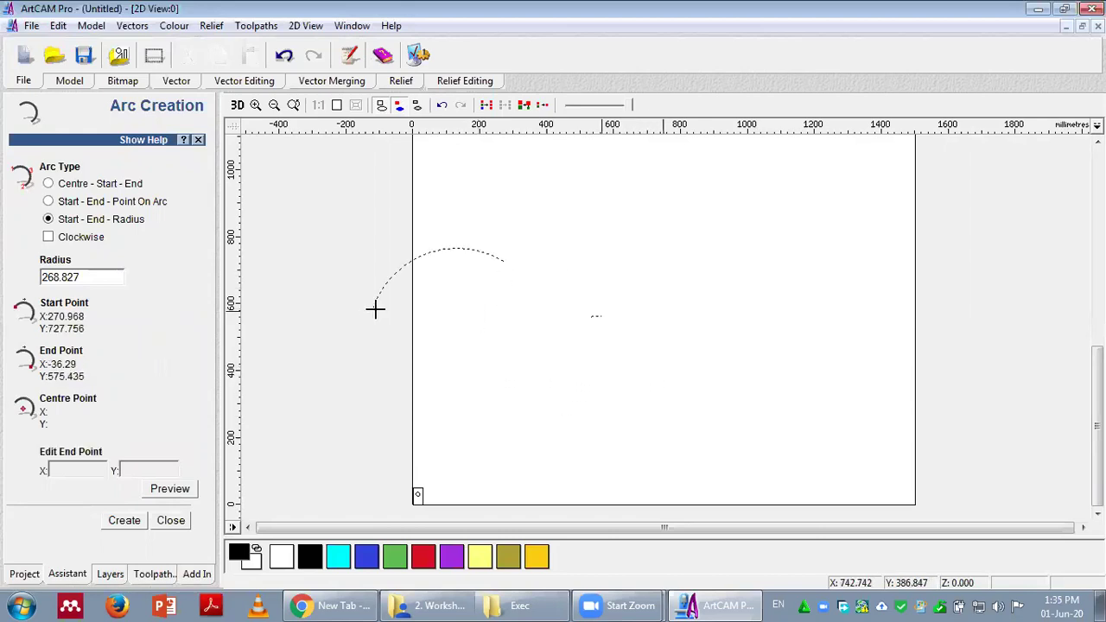
left_click(519, 399)
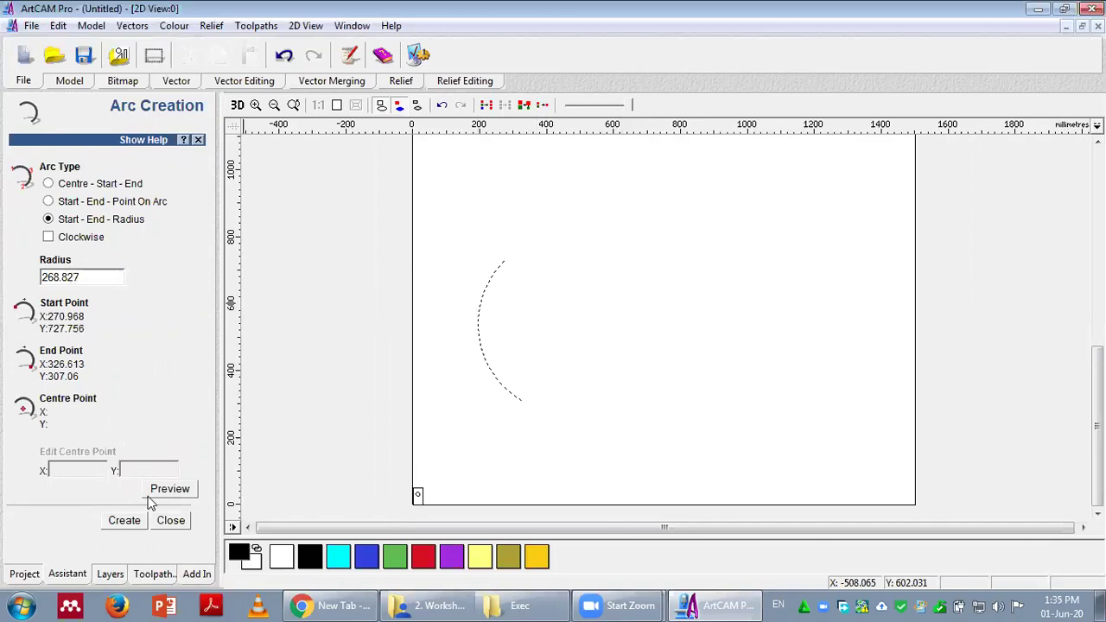
left_click(170, 520)
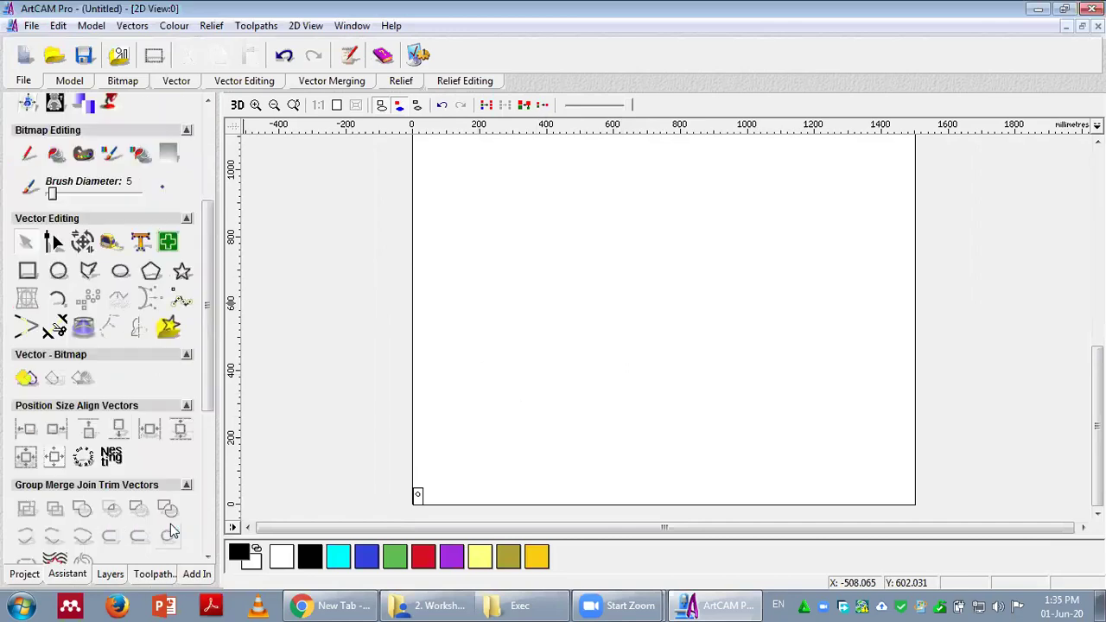
- Create a start-end-radius arc from about X 443, Y 733 to X 150, Y 752 mm with the radius set to 300 mm
left_click(58, 298)
left_click(562, 259)
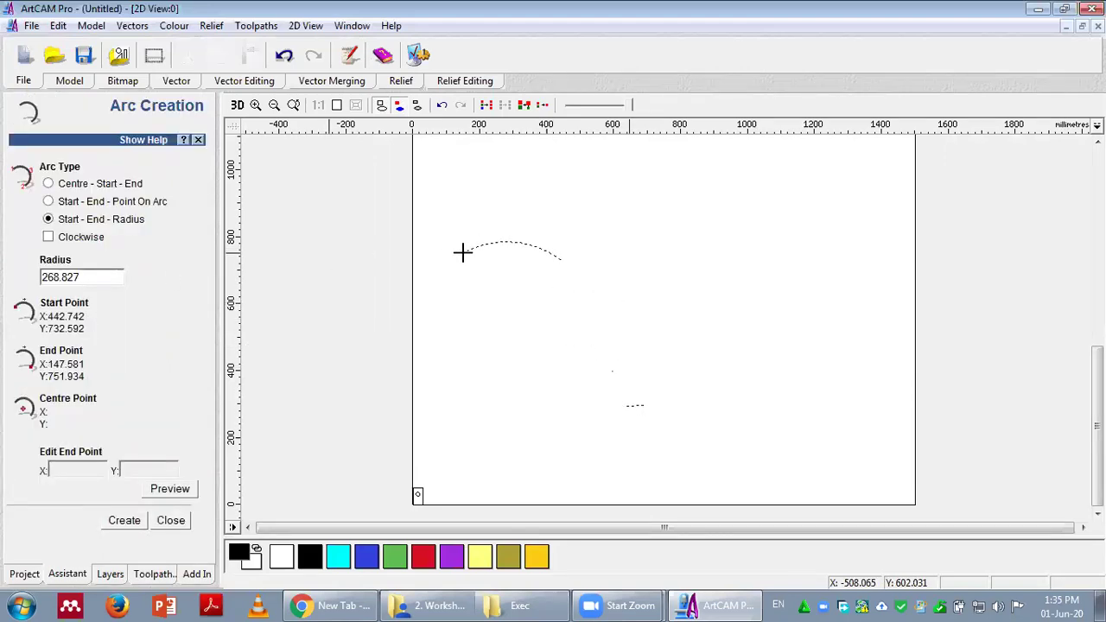
left_click(459, 313)
scroll(519, 308, "up", 3)
scroll(519, 309, "down", 5)
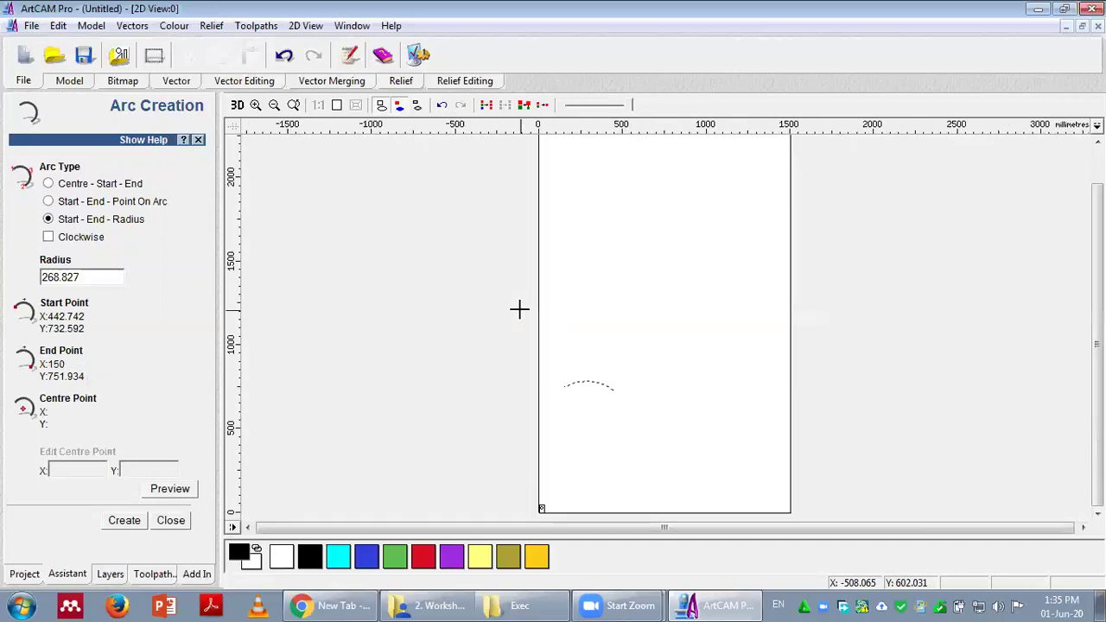
scroll(593, 309, "down", 1)
scroll(593, 308, "up", 1)
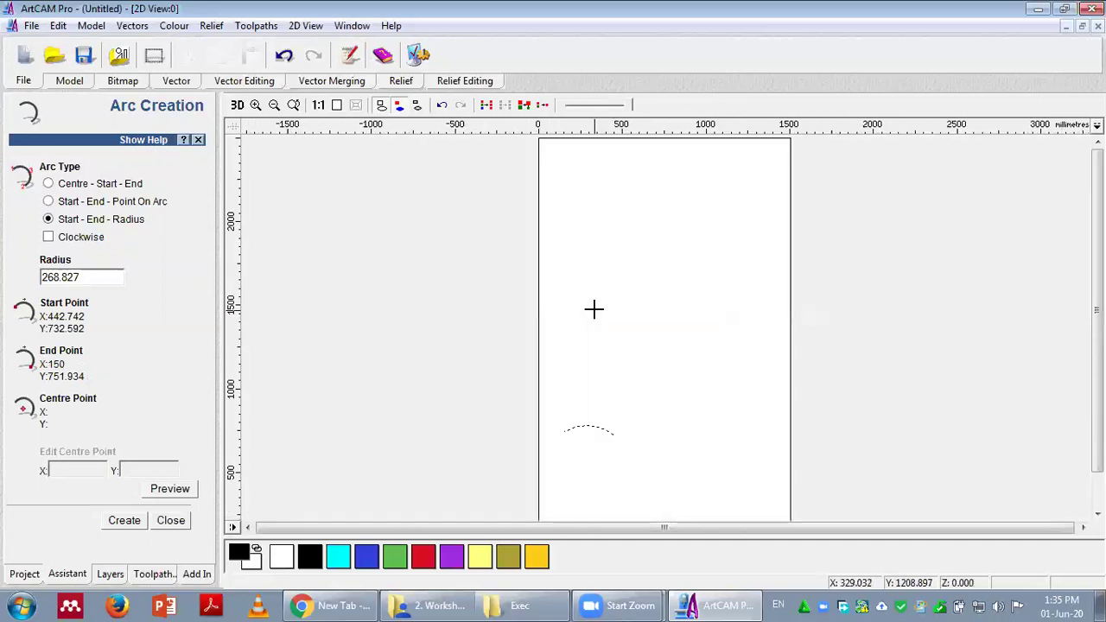
double_click(73, 277)
type("300")
left_click(119, 521)
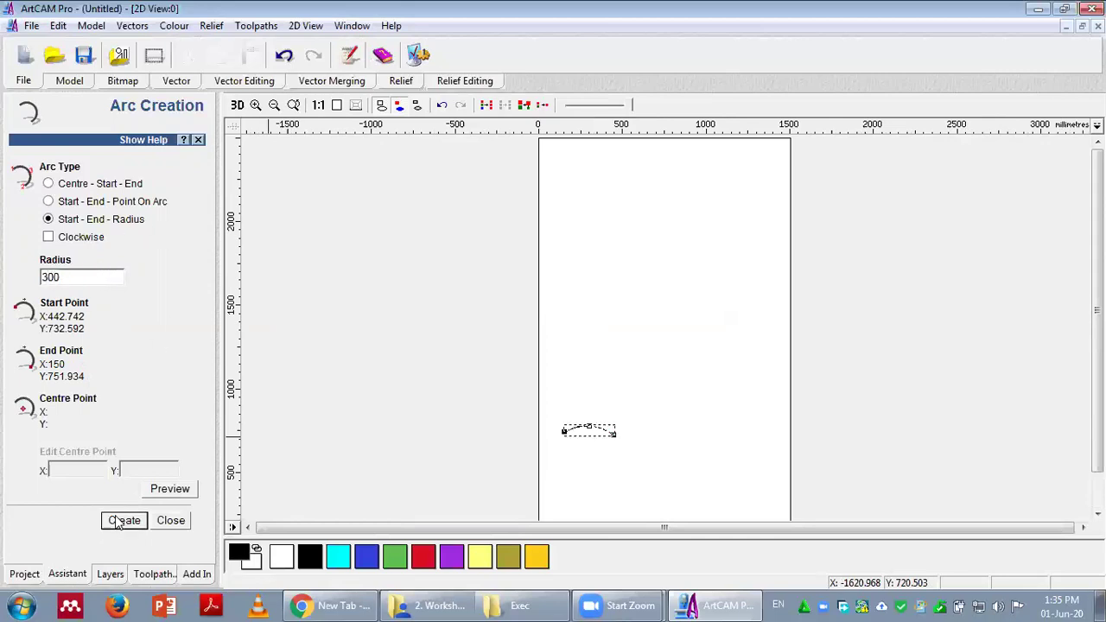
left_click(171, 521)
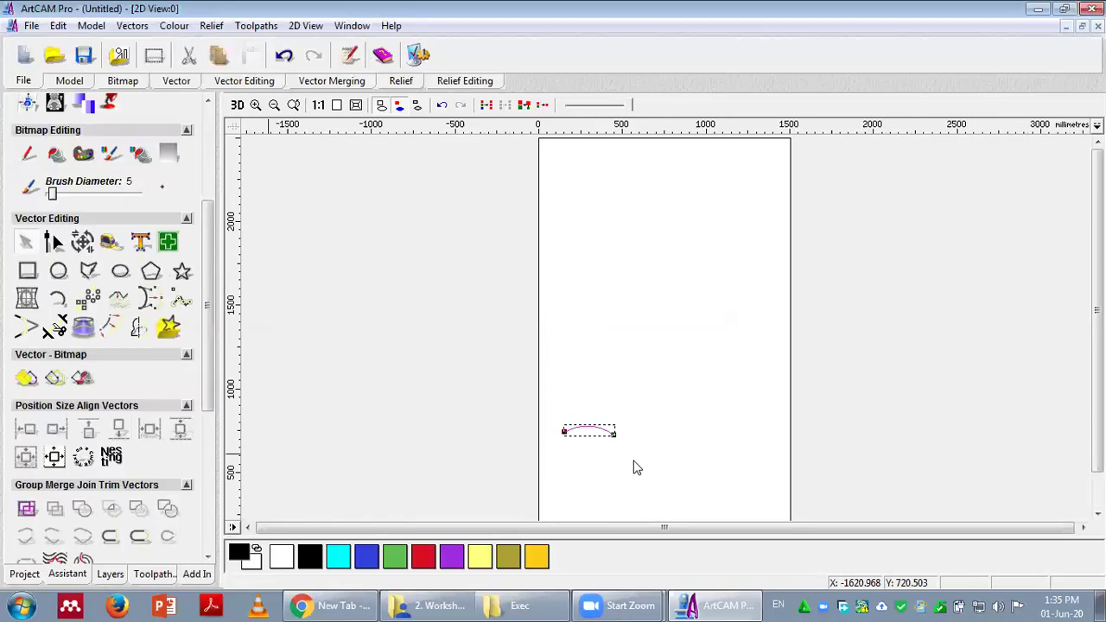
- Draw a second, downward-bowing arc below the first, from about X 162, Y 684 to X 448, Y 711 mm
scroll(603, 401, "down", 1)
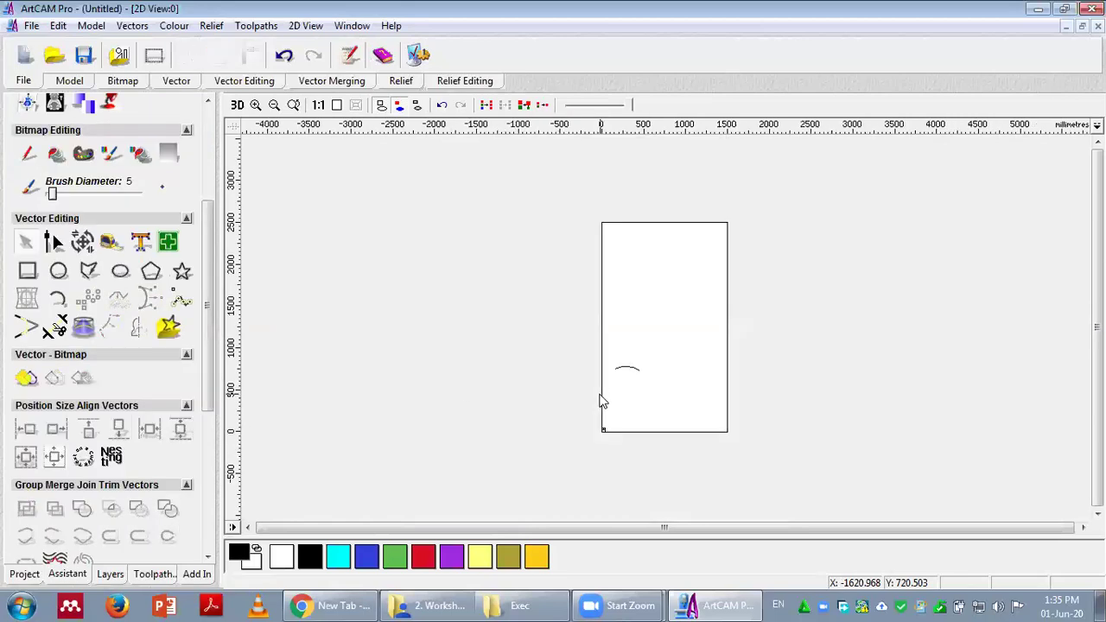
scroll(602, 401, "up", 1)
scroll(602, 401, "up", 1)
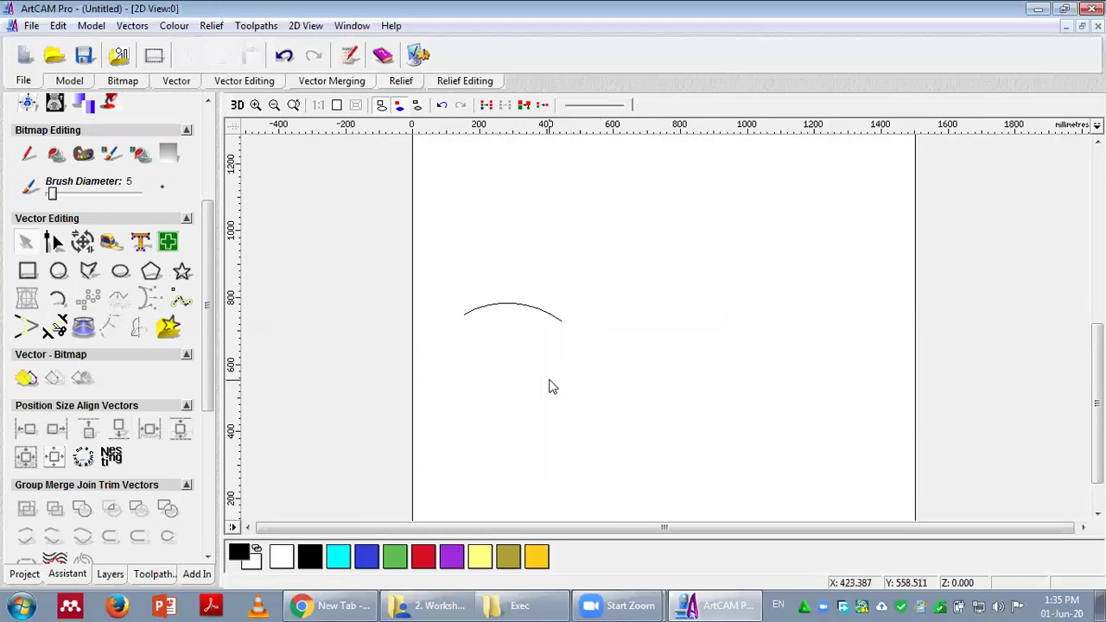
left_click(58, 299)
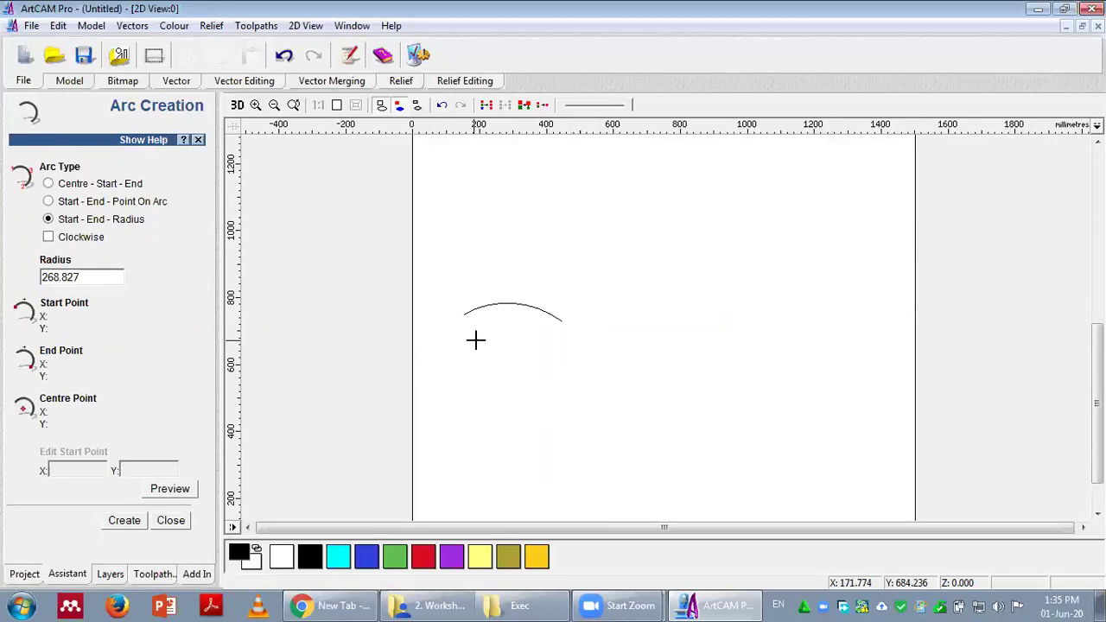
left_click(474, 340)
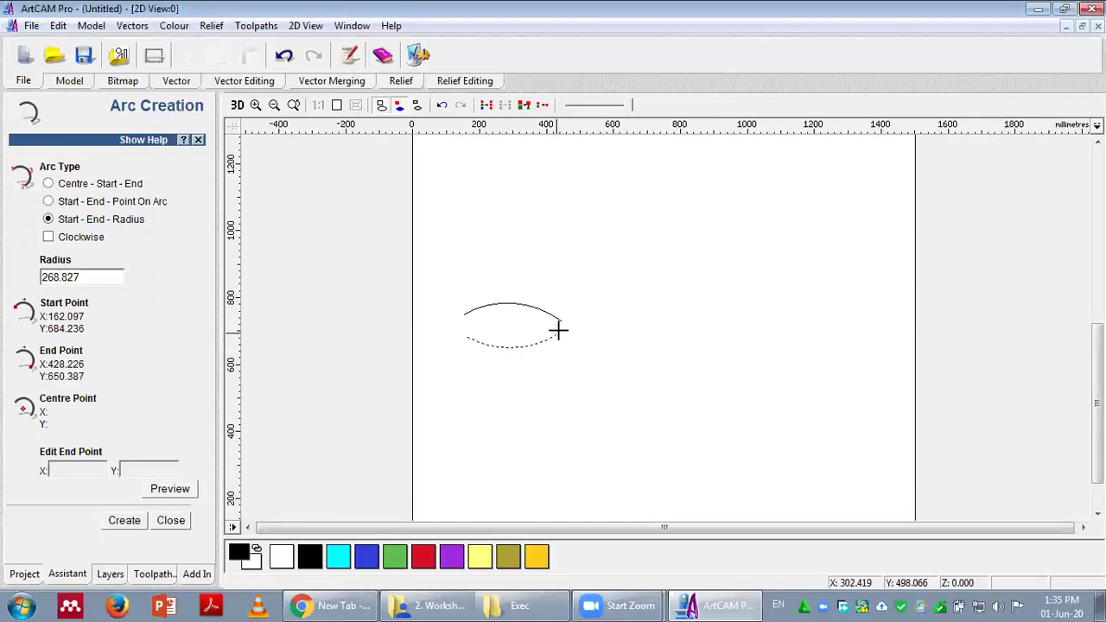
left_click(516, 378)
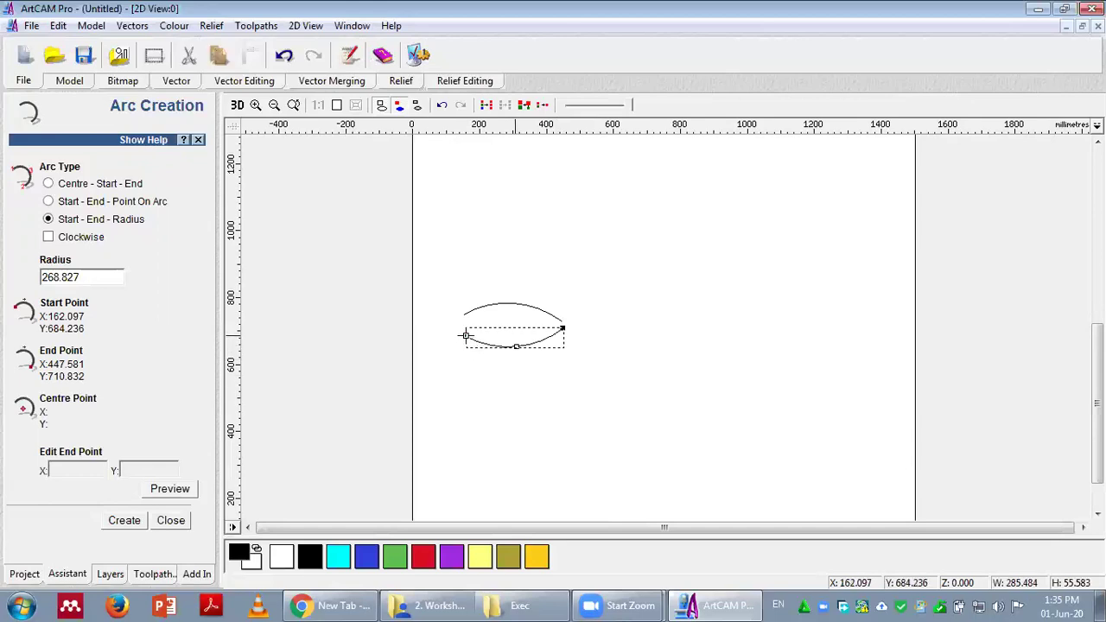
- Try to draw a short arc from the lower arc's left end to about X 143, Y 575 mm, and undo it
left_click_drag(467, 337, 459, 373)
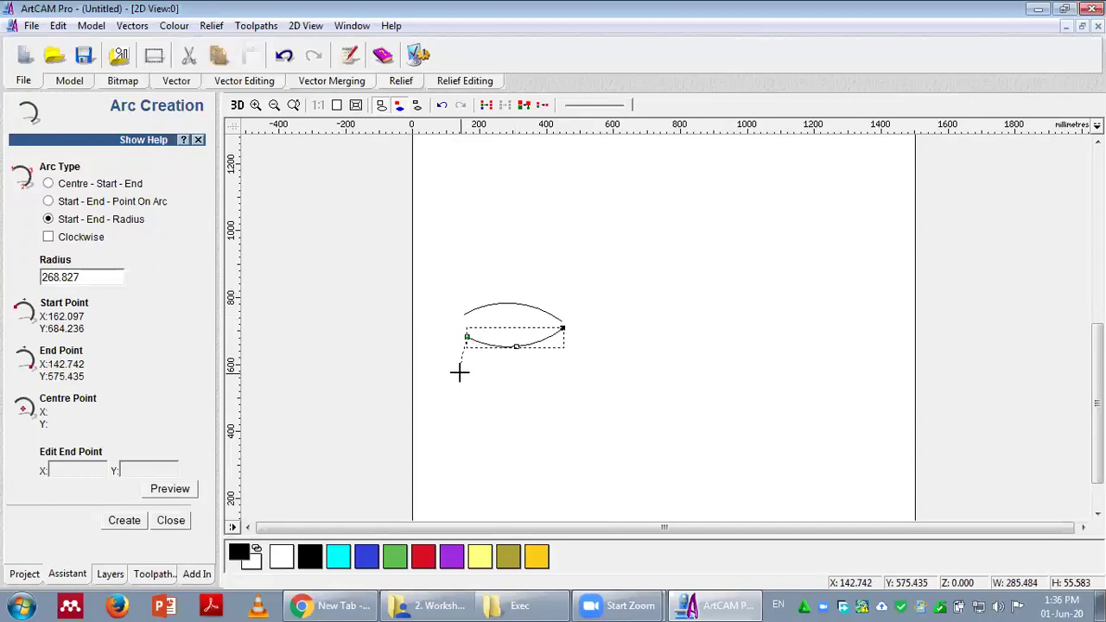
left_click_drag(521, 400, 499, 379)
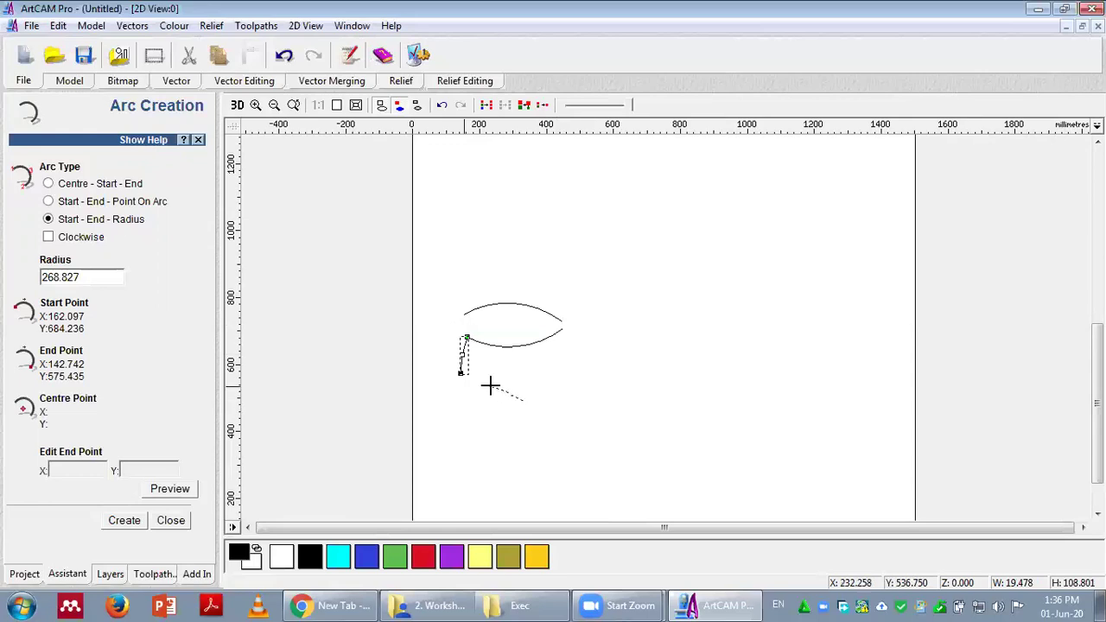
key("ctrl+z")
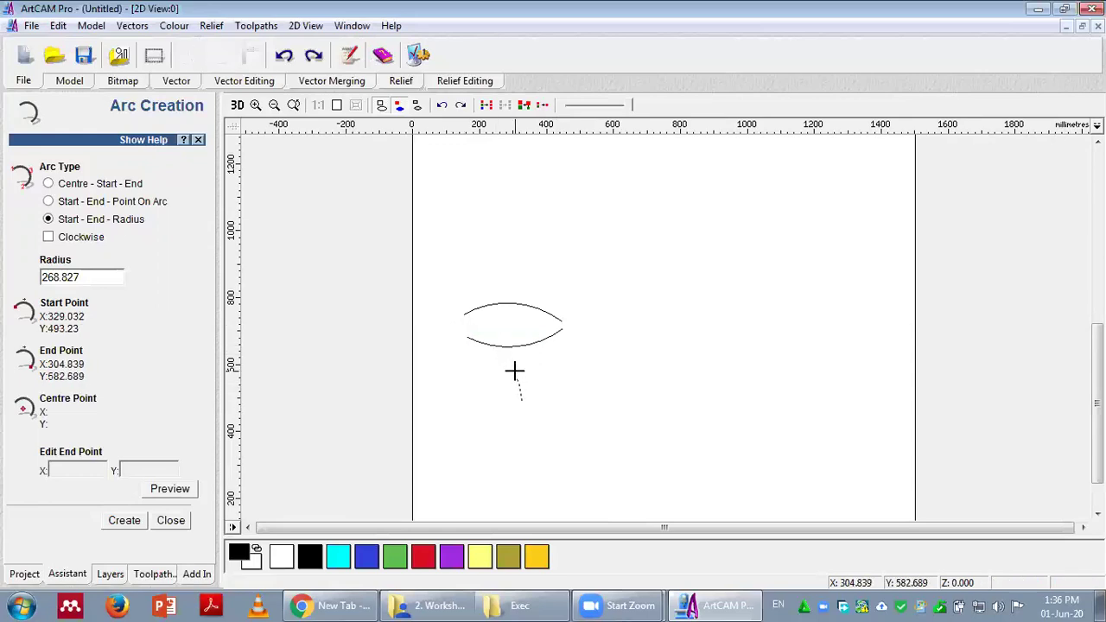
key("Escape")
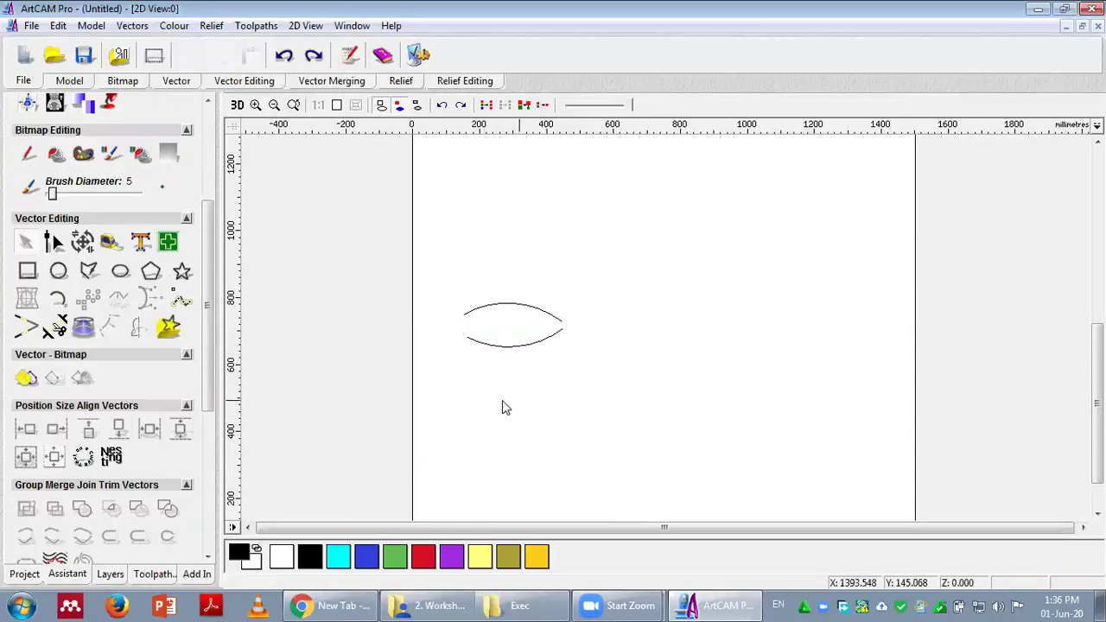
- Move the lower arc up until it crosses the upper arc near their right ends, leaving the left ends slightly apart
scroll(525, 374, "up", 2)
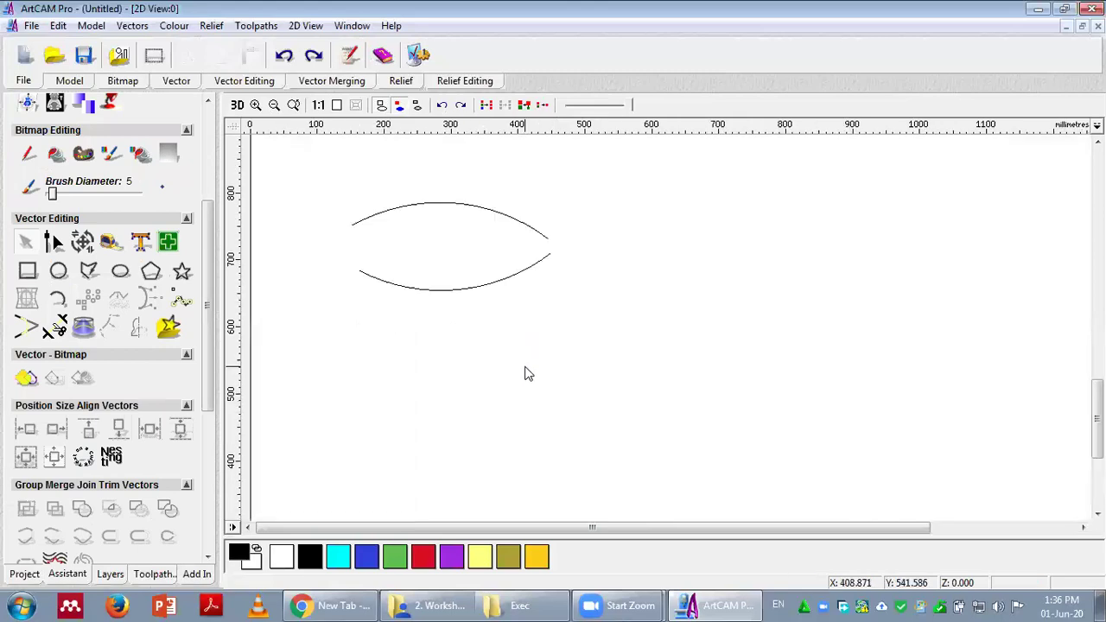
left_click(458, 288)
left_click_drag(469, 290, 465, 250)
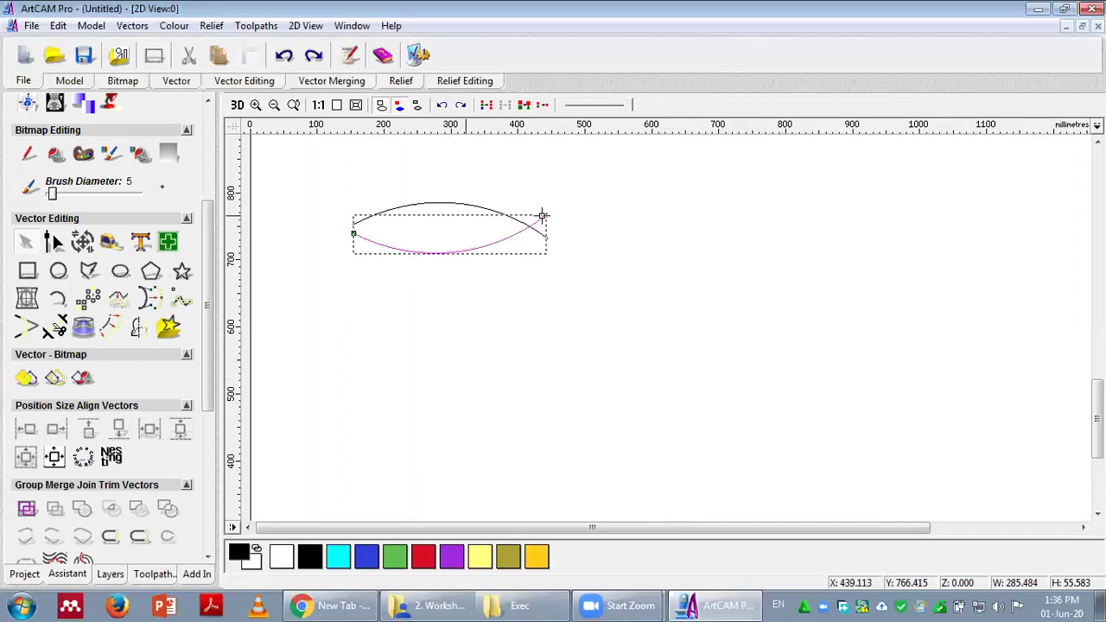
left_click_drag(548, 218, 547, 250)
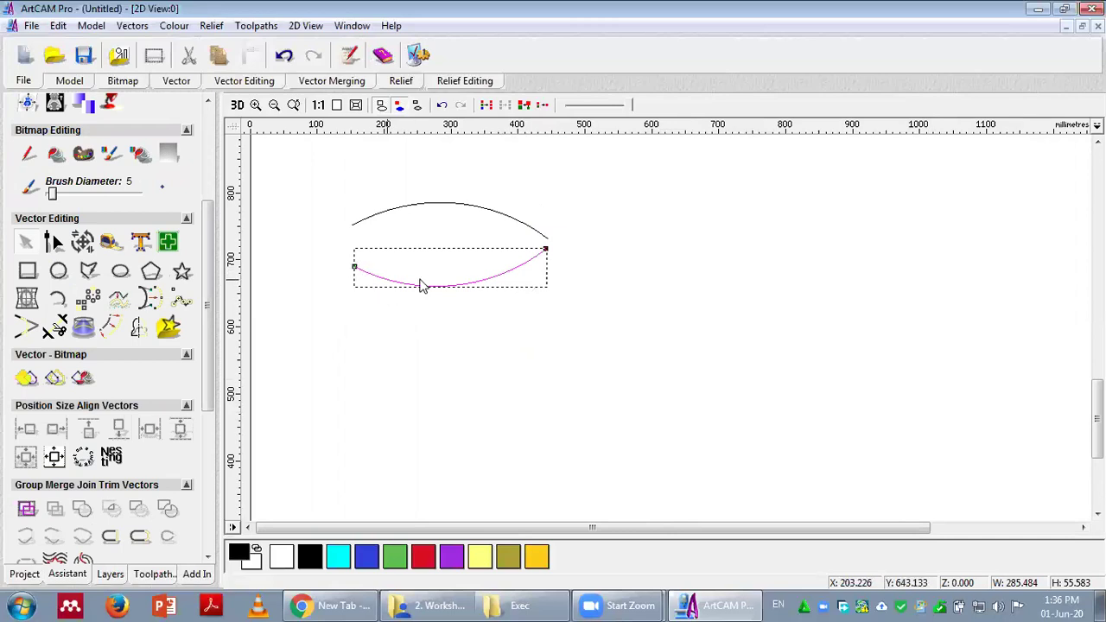
left_click_drag(406, 283, 407, 250)
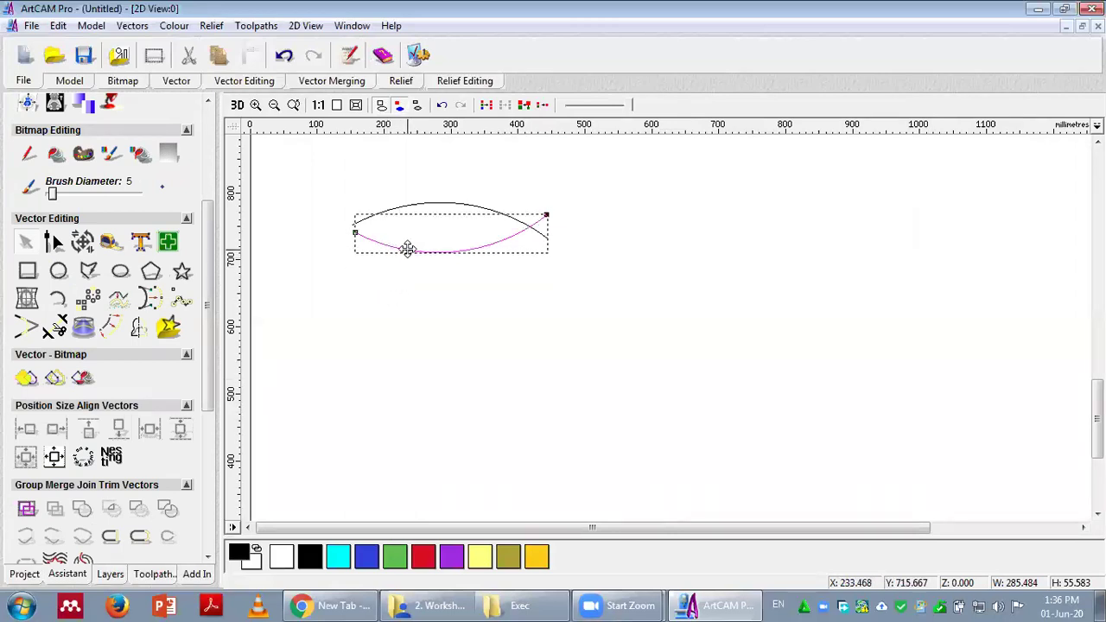
left_click(434, 343)
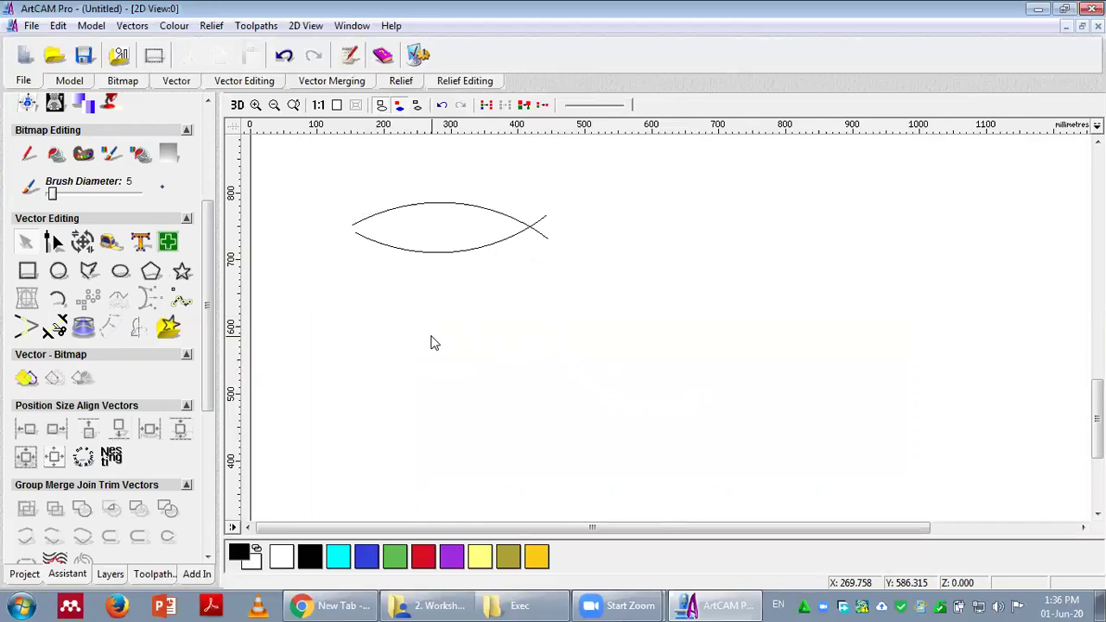
- Select the lower and upper arcs together for joining
scroll(445, 348, "up", 1)
scroll(444, 349, "down", 1)
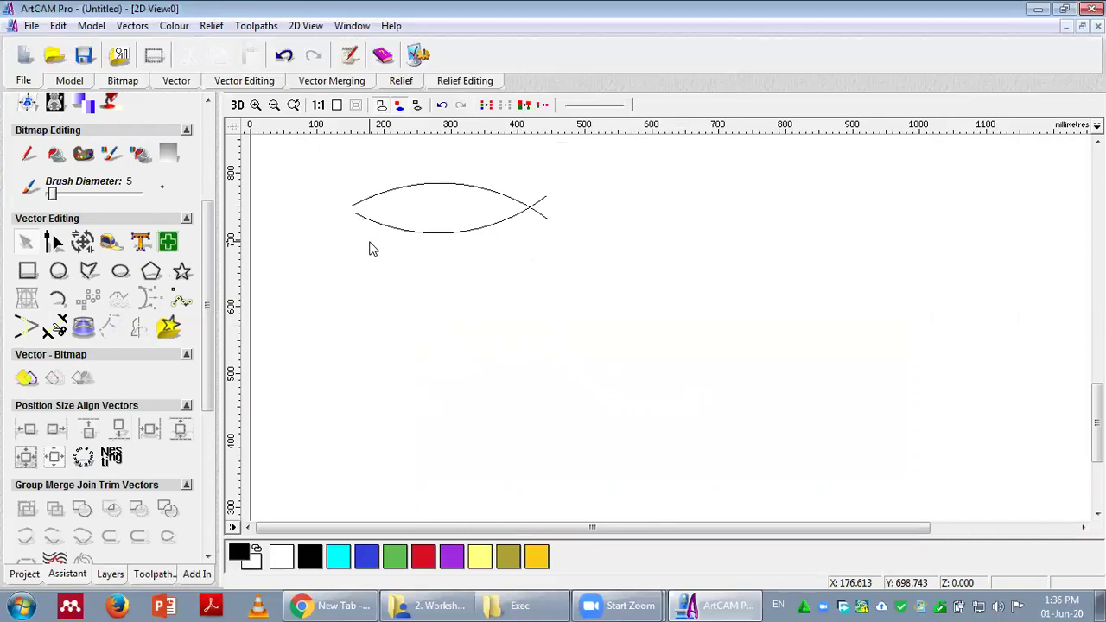
left_click_drag(207, 311, 191, 372)
scroll(191, 371, "up", 3)
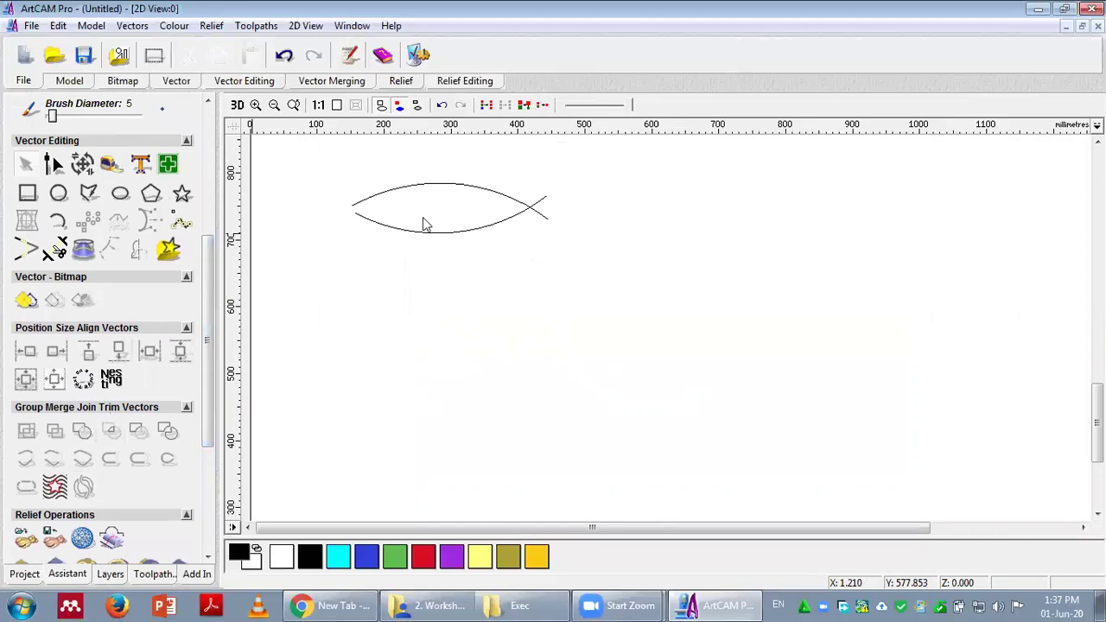
left_click(394, 229)
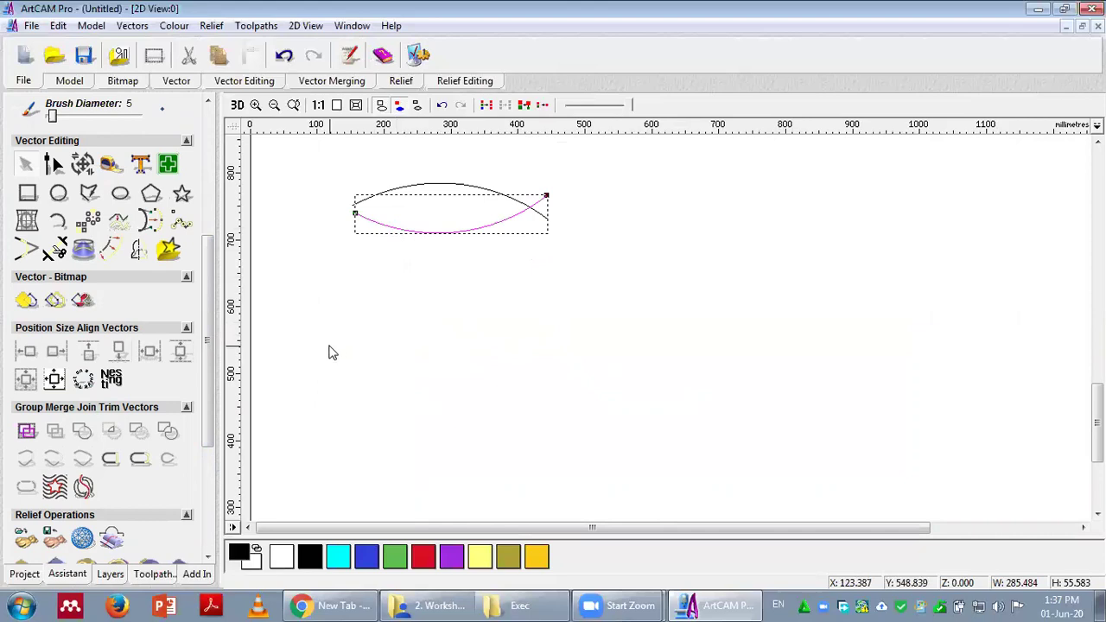
left_click(389, 257)
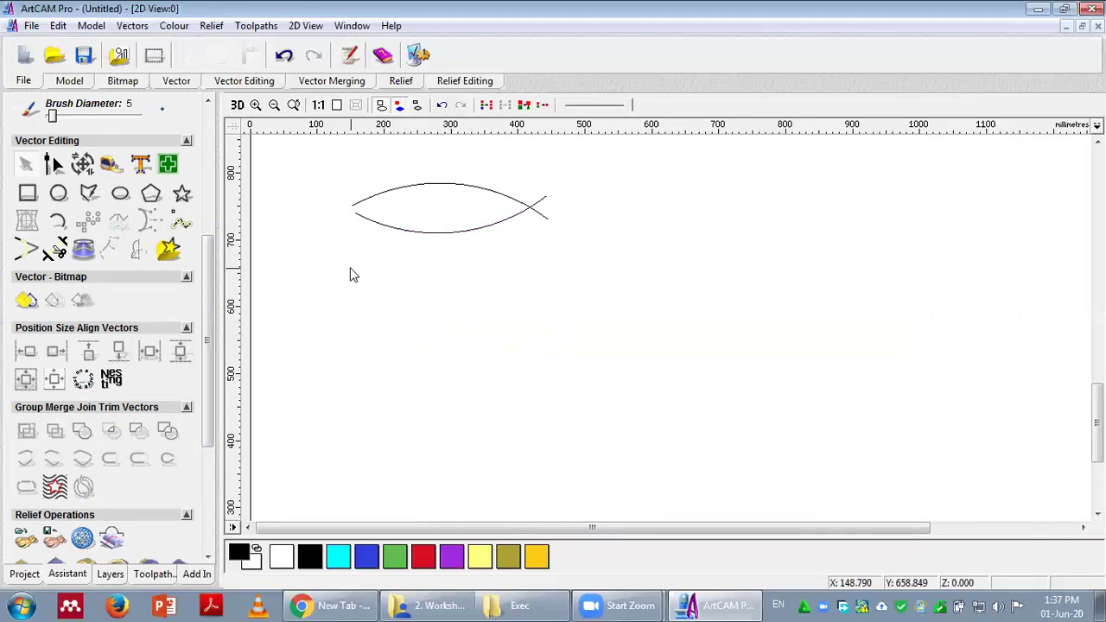
left_click(378, 223)
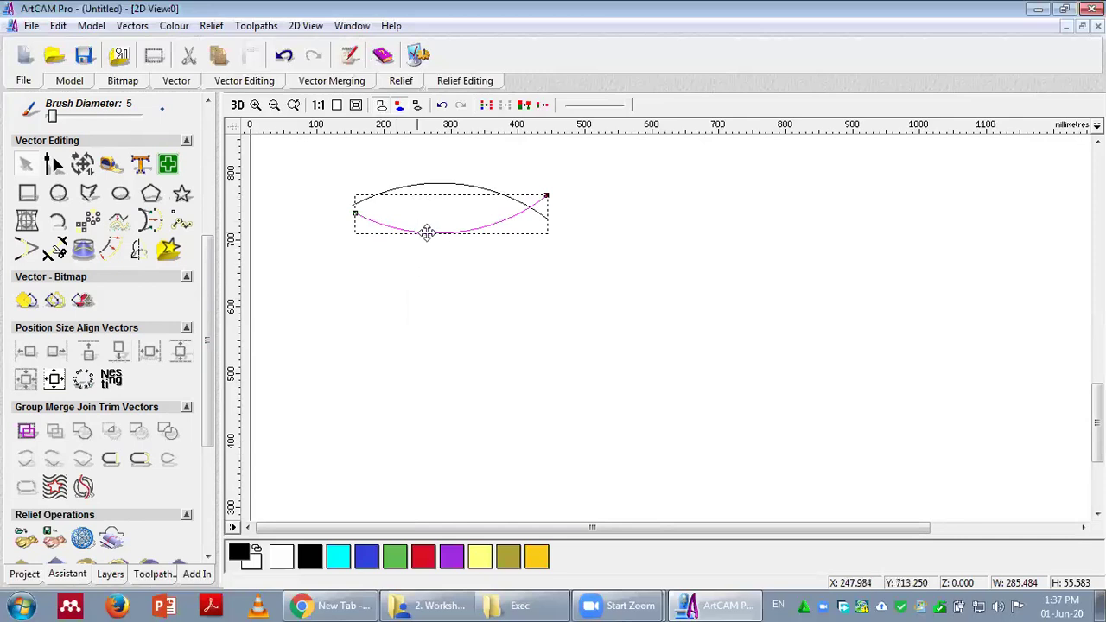
left_click(420, 184, "shift")
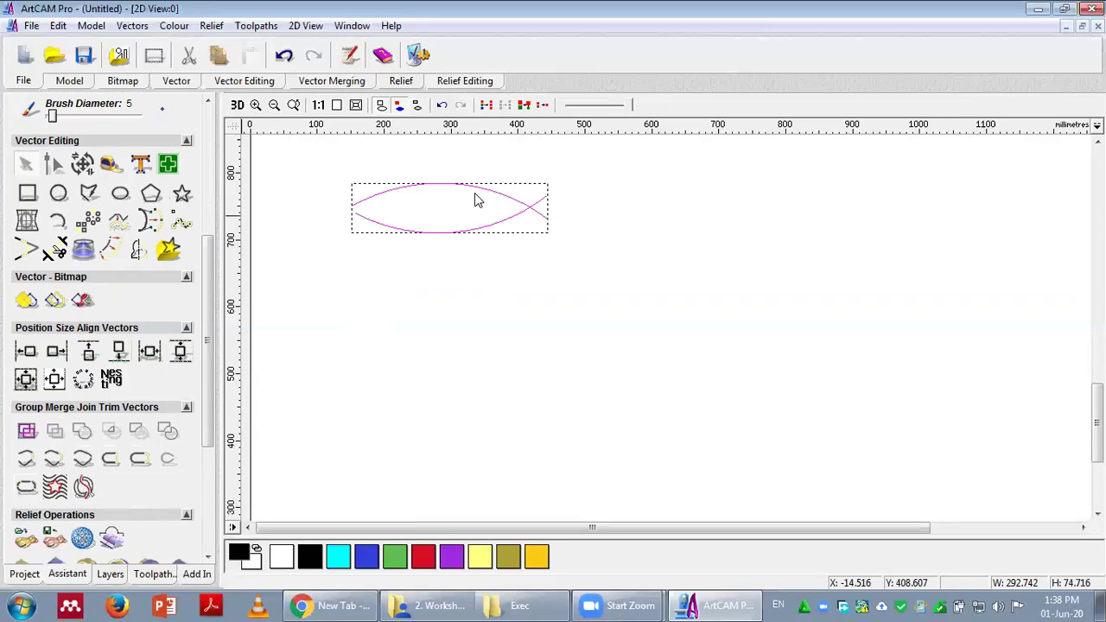
- Try joining the two arcs' left ends with a straight line, examine the joined outline close up, and undo the join
left_click(32, 461)
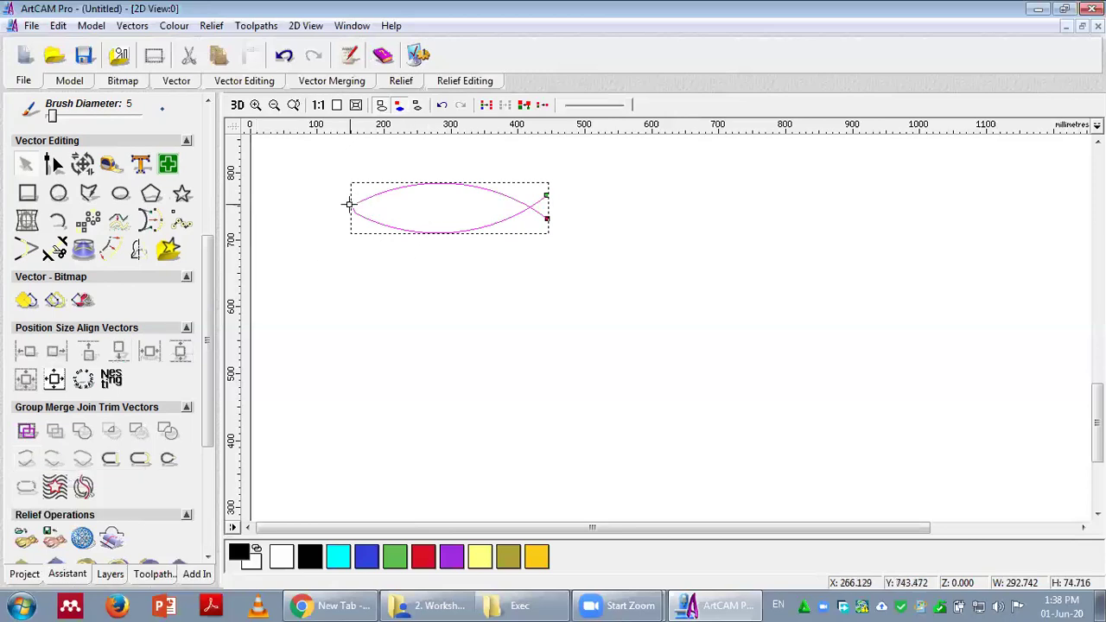
left_click(358, 282)
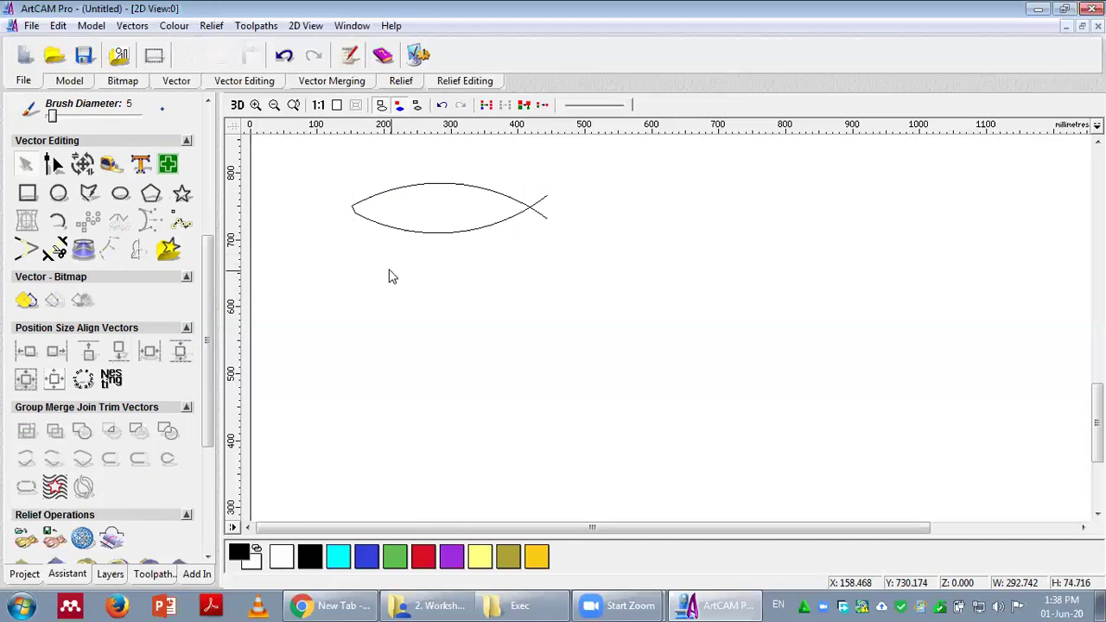
left_click_drag(333, 148, 563, 299)
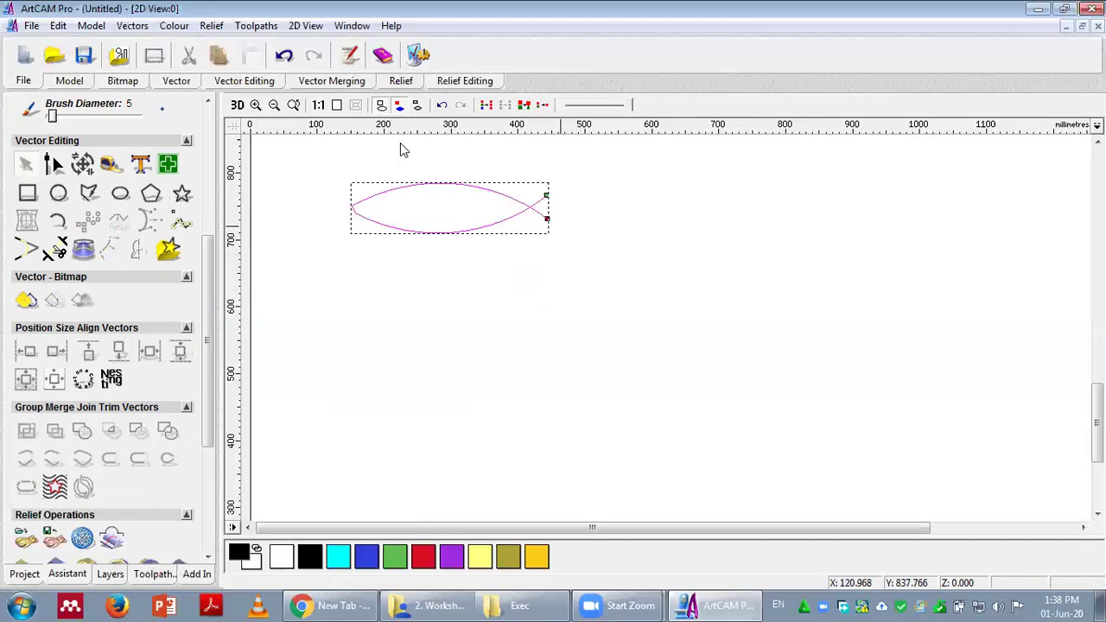
left_click(355, 104)
left_click(492, 455)
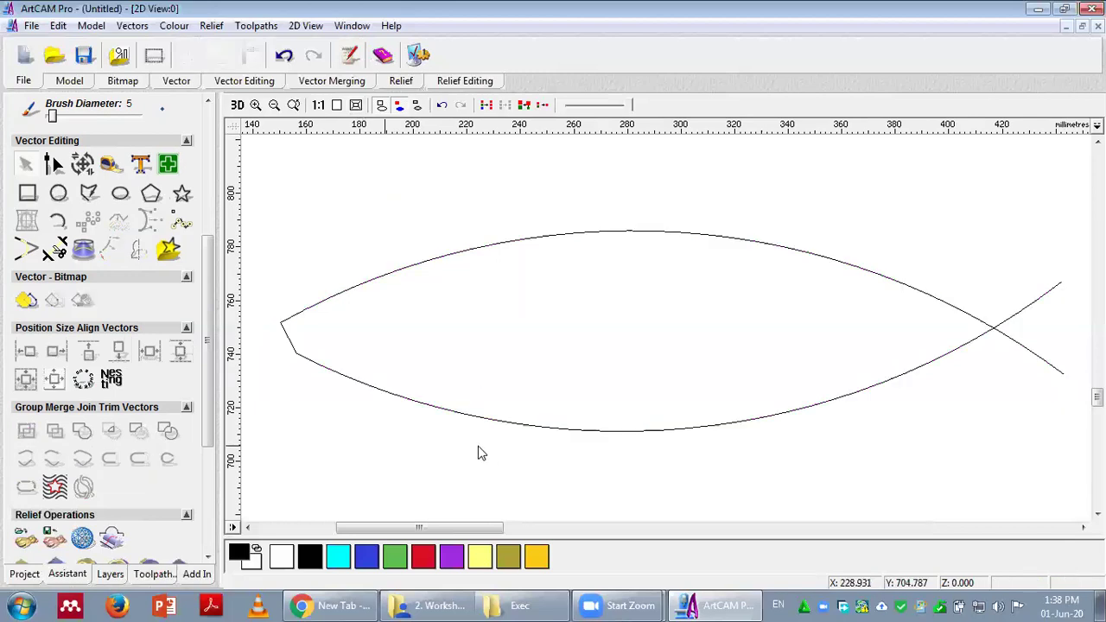
left_click(289, 339)
left_click(332, 421)
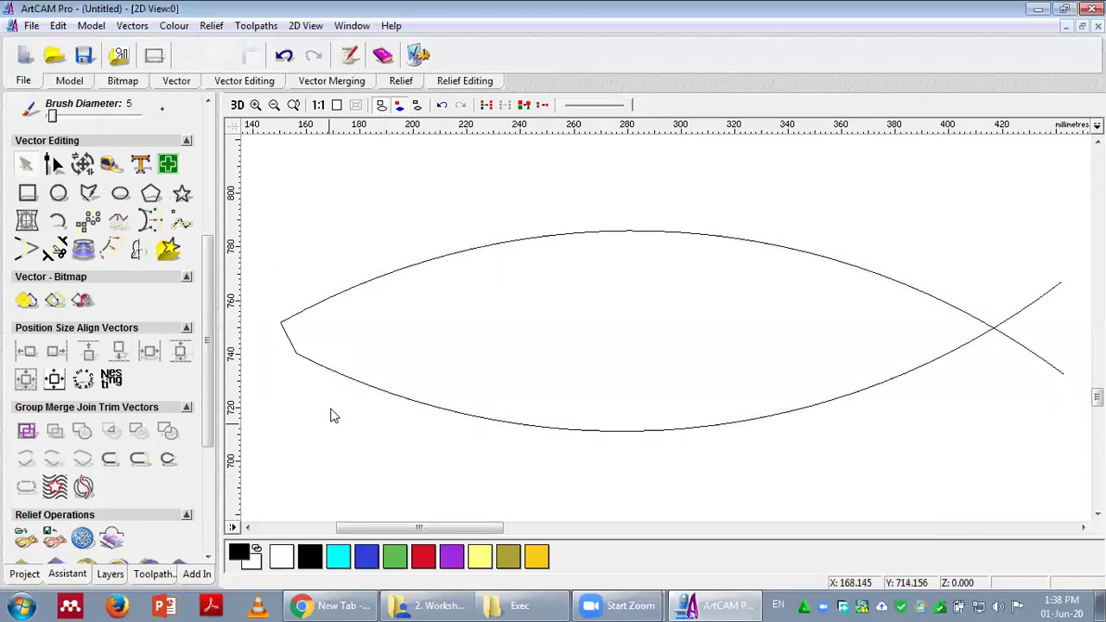
key("ctrl+z")
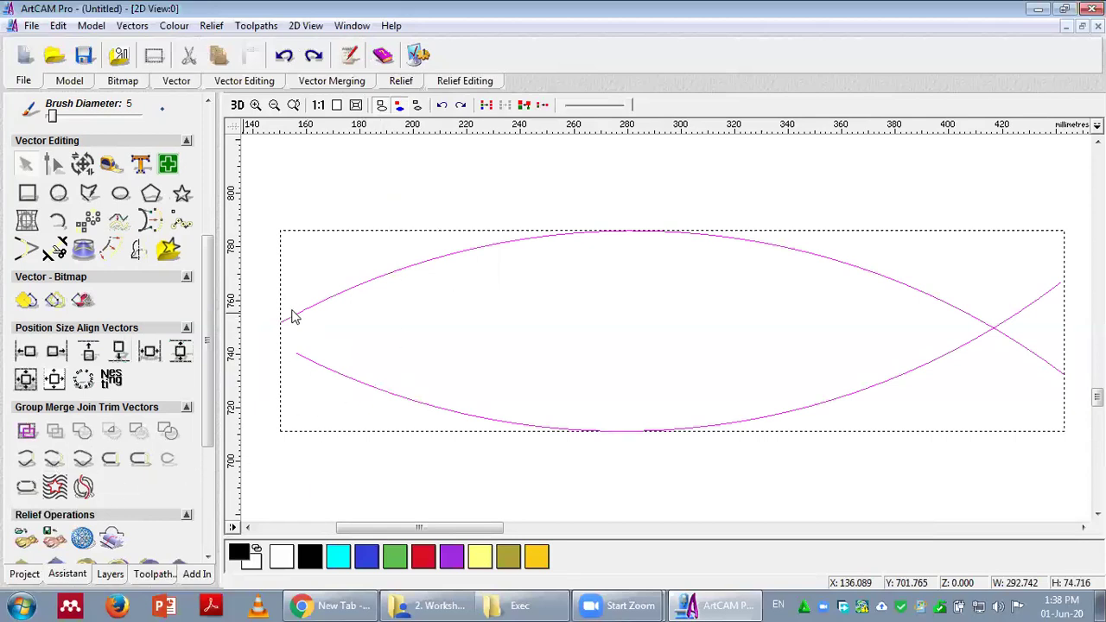
- Repeat the straight-line join between the arcs' left ends and undo it again
left_click(26, 460)
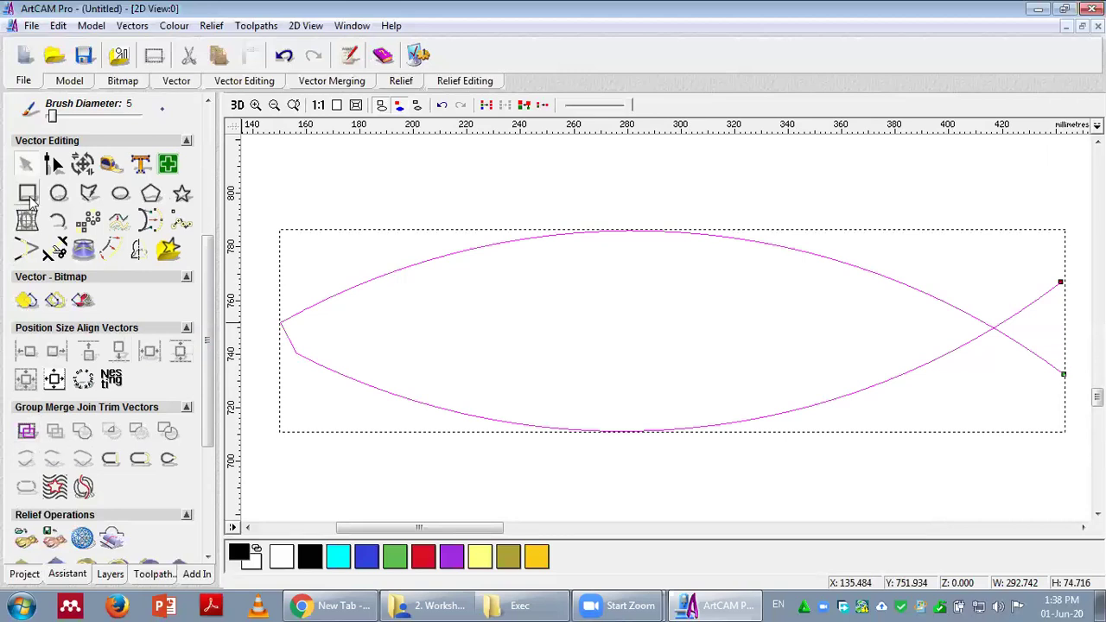
scroll(54, 225, "up", 5)
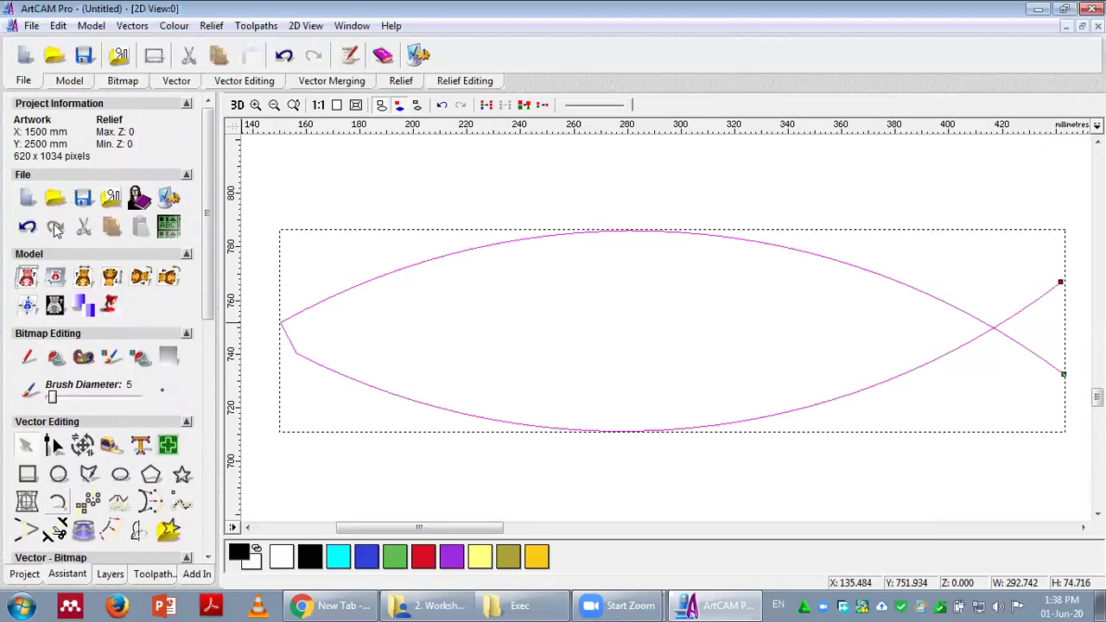
left_click(27, 229)
- Join the left ends of the two selected arcs with a smooth curve
scroll(54, 458, "down", 5)
scroll(61, 540, "down", 3)
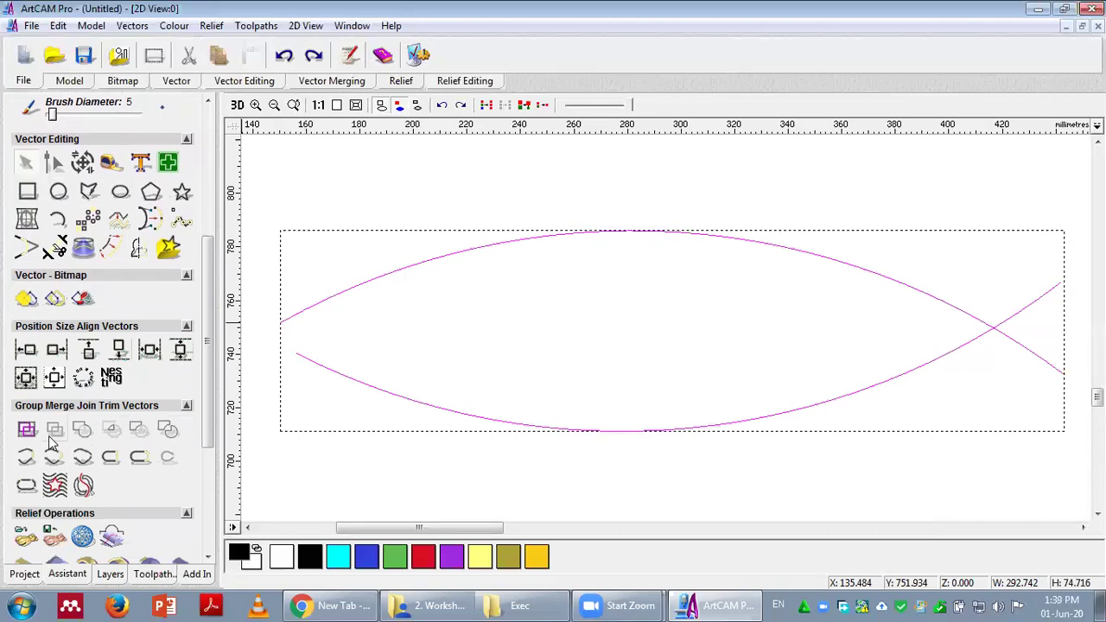
left_click(52, 464)
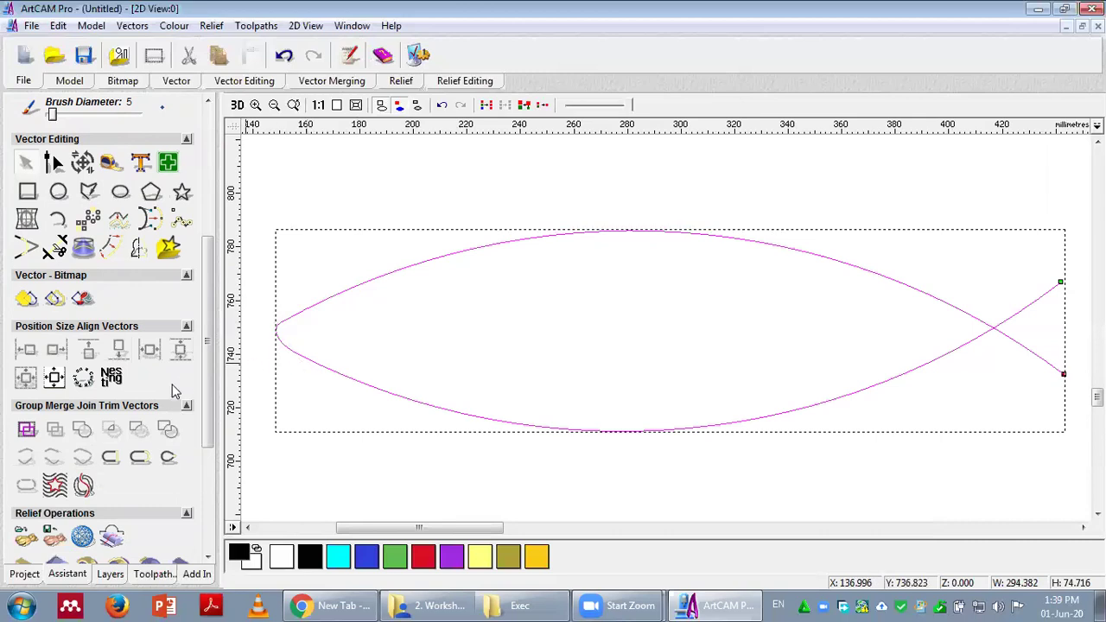
- Undo the smooth-curve join, try joining the arcs' left ends by moving them together, and undo that join as well
left_click(82, 429)
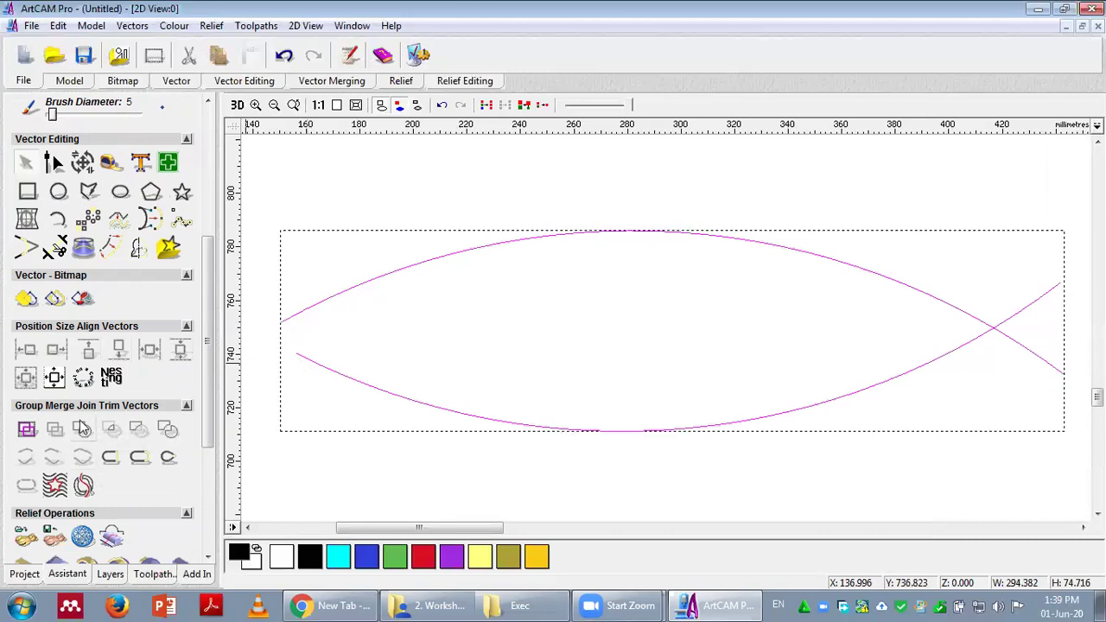
key("ctrl+z")
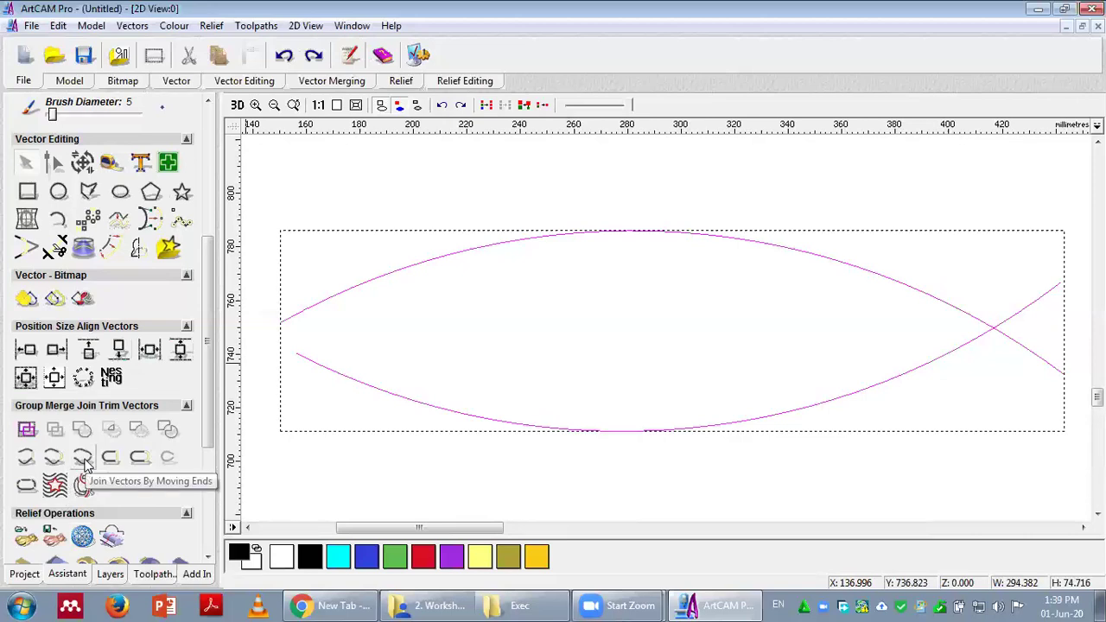
left_click(83, 458)
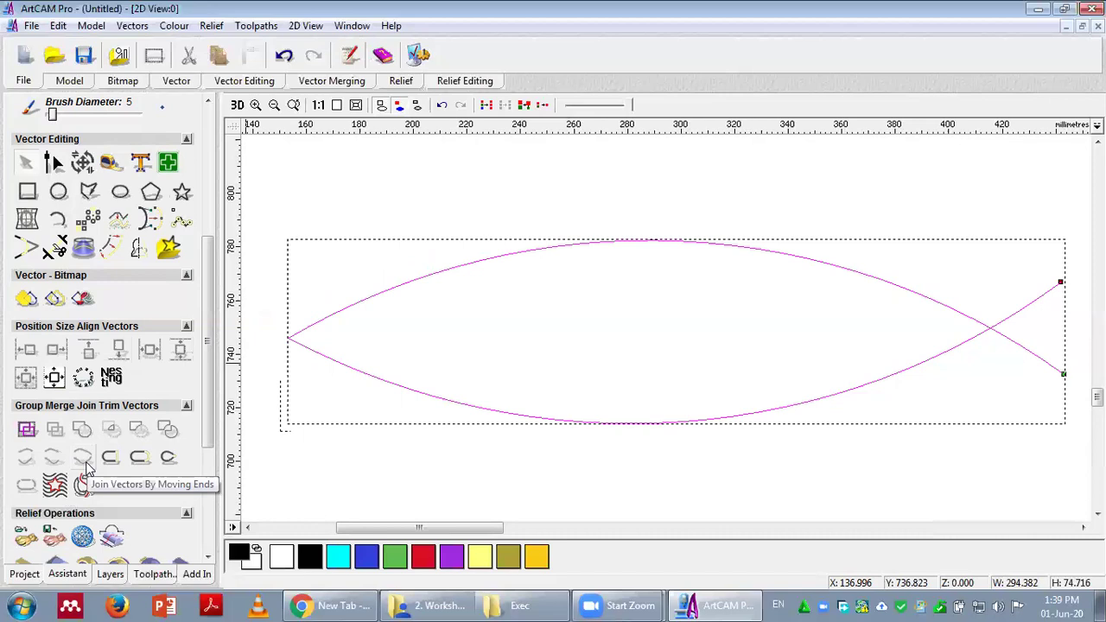
key("ctrl+z")
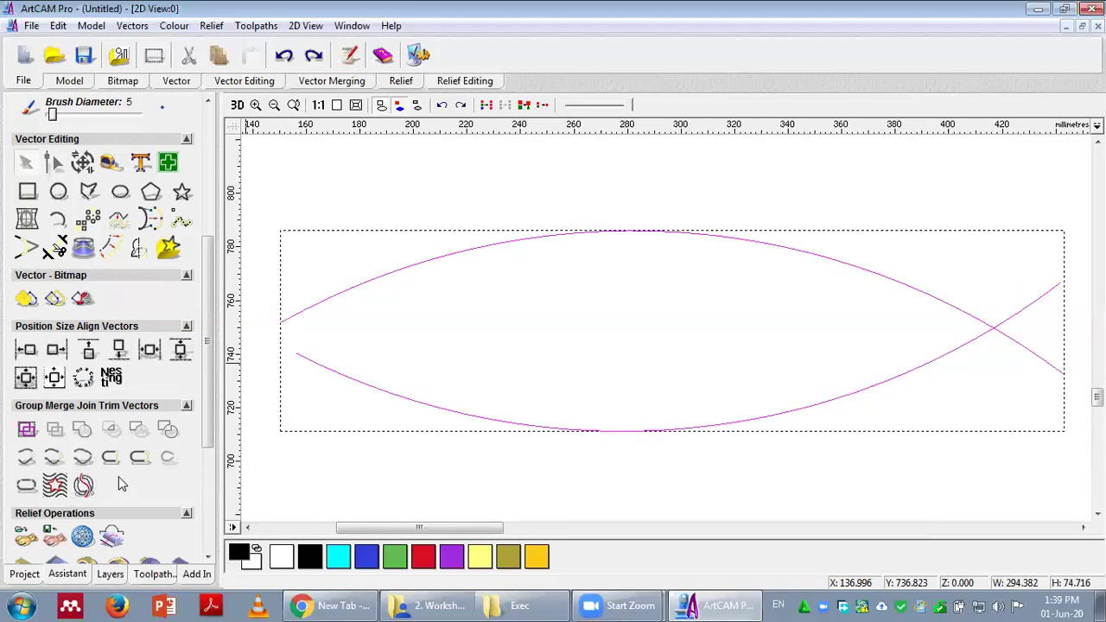
- Try a smooth-curve join of the arcs' left ends, try closing each arc with a straight line, and undo both
left_click(63, 456)
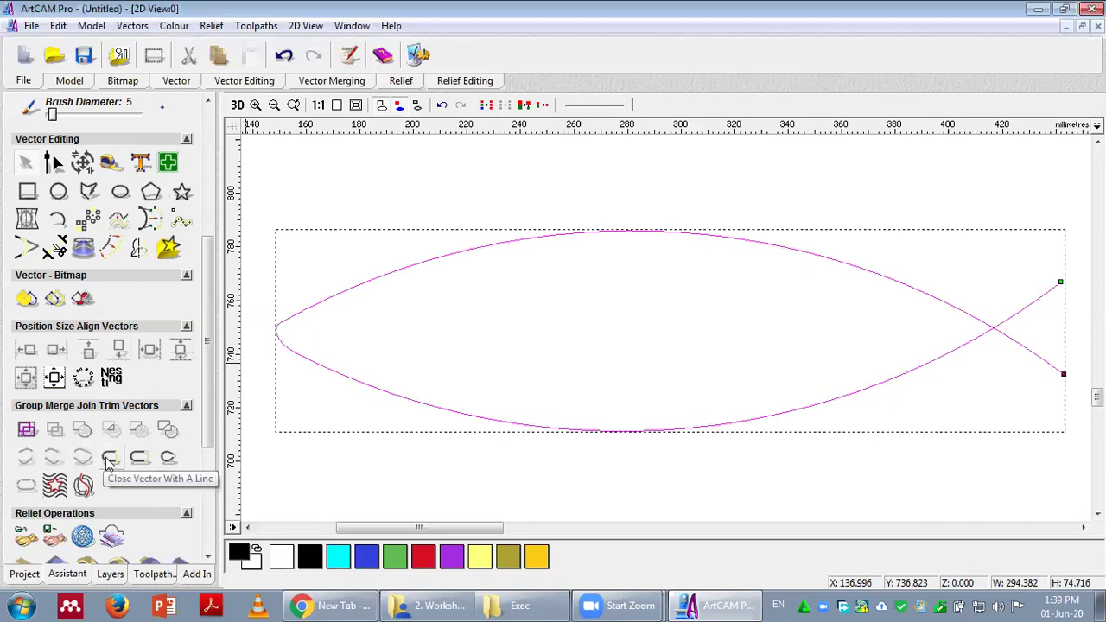
key("ctrl+z")
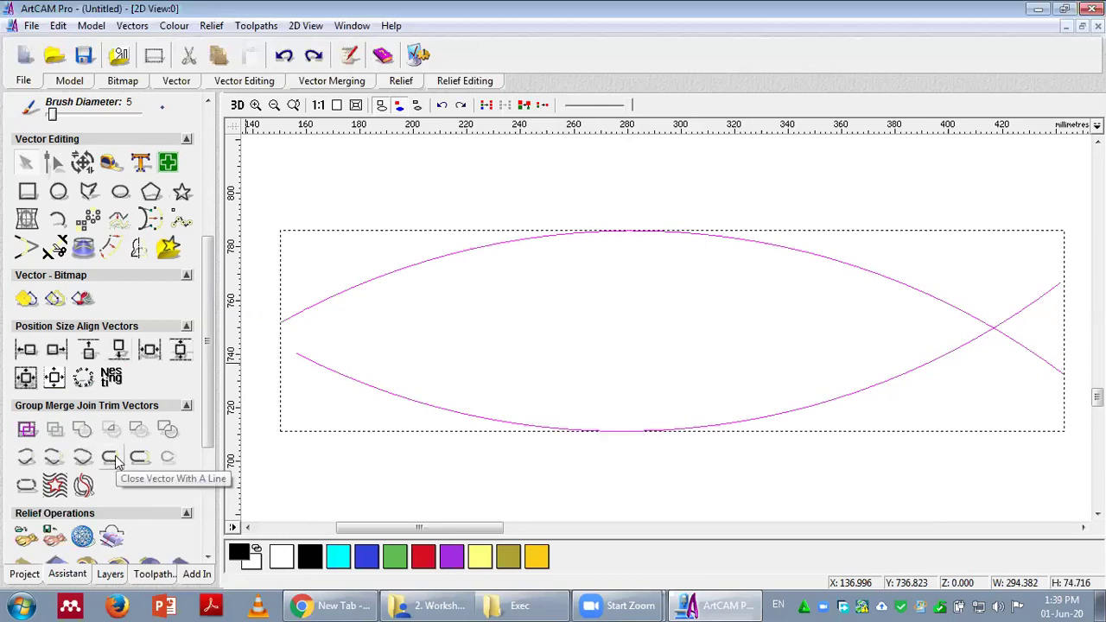
left_click(117, 462)
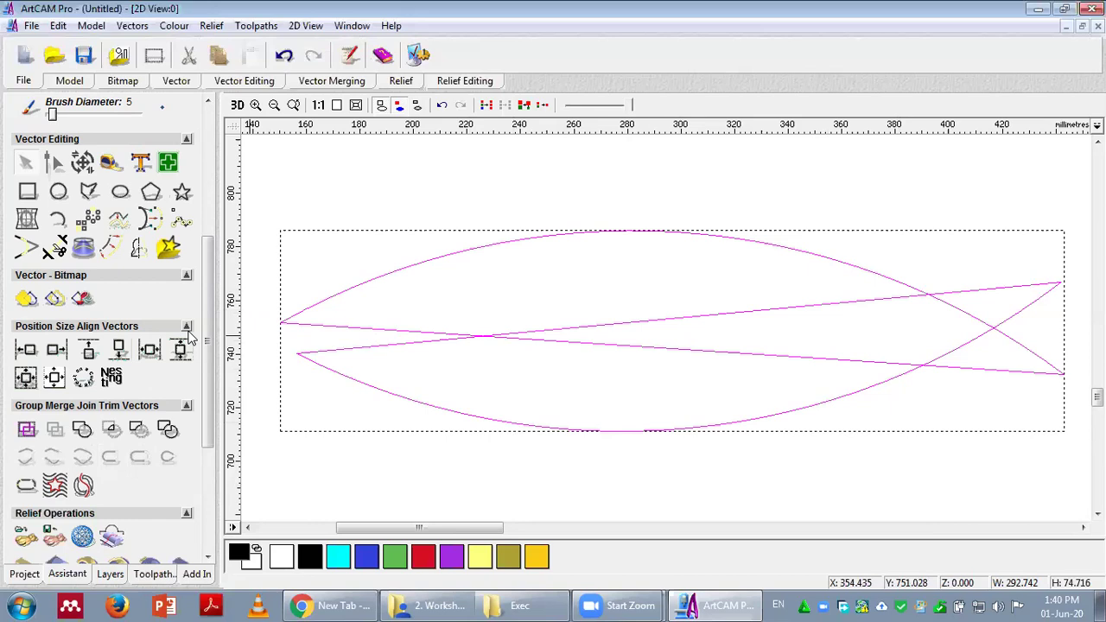
key("ctrl+z")
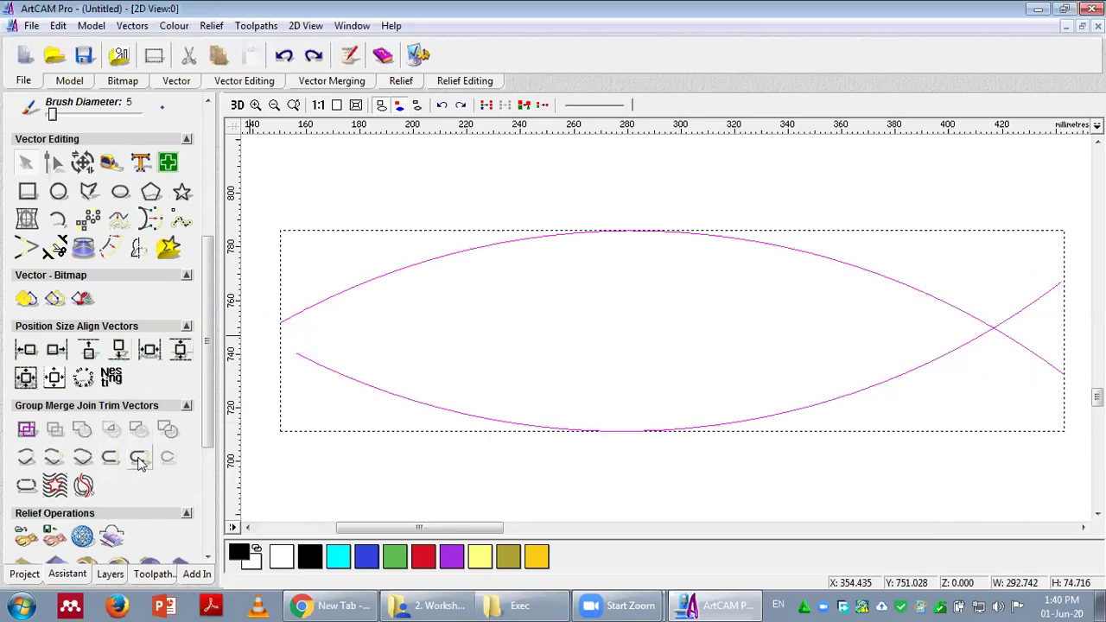
- Try closing each of the two arcs with a smooth curve, view the resulting outlines, and undo the closure
left_click(139, 458)
left_click_drag(497, 529, 456, 534)
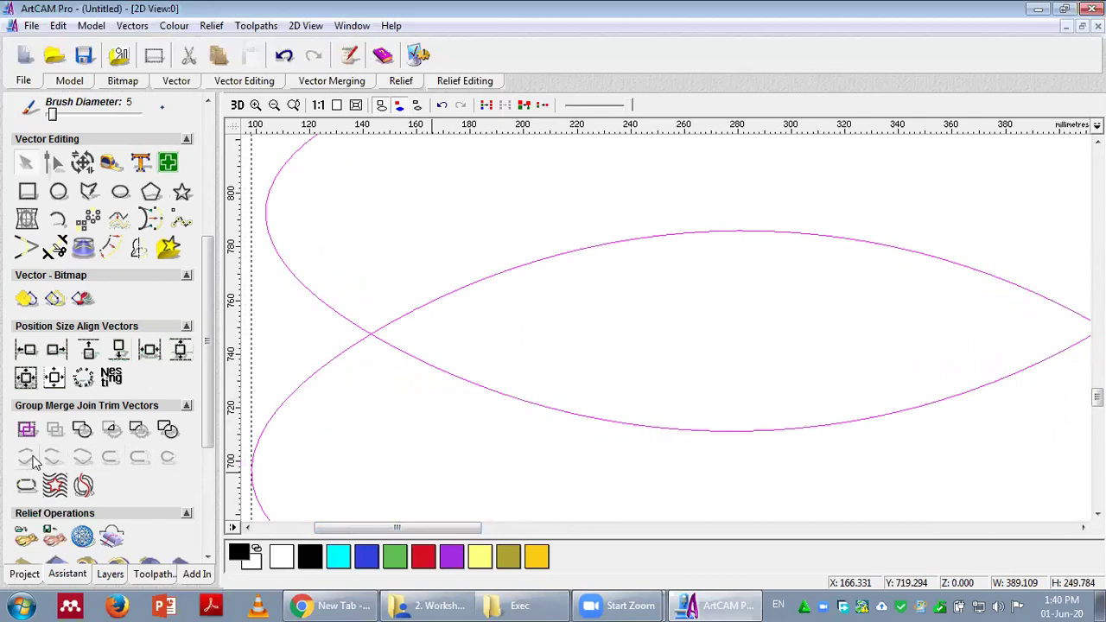
left_click(119, 458)
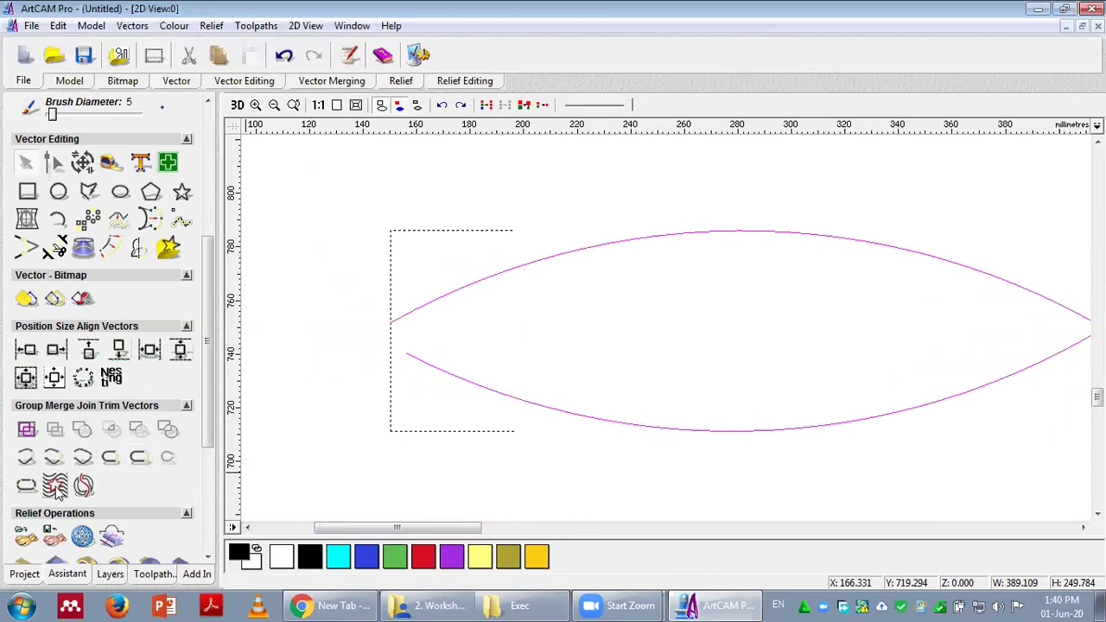
key("ctrl+z")
- Try to join the upper and lower arcs with Join Multiple Vectors at a tolerance of 0.01
left_click(25, 488)
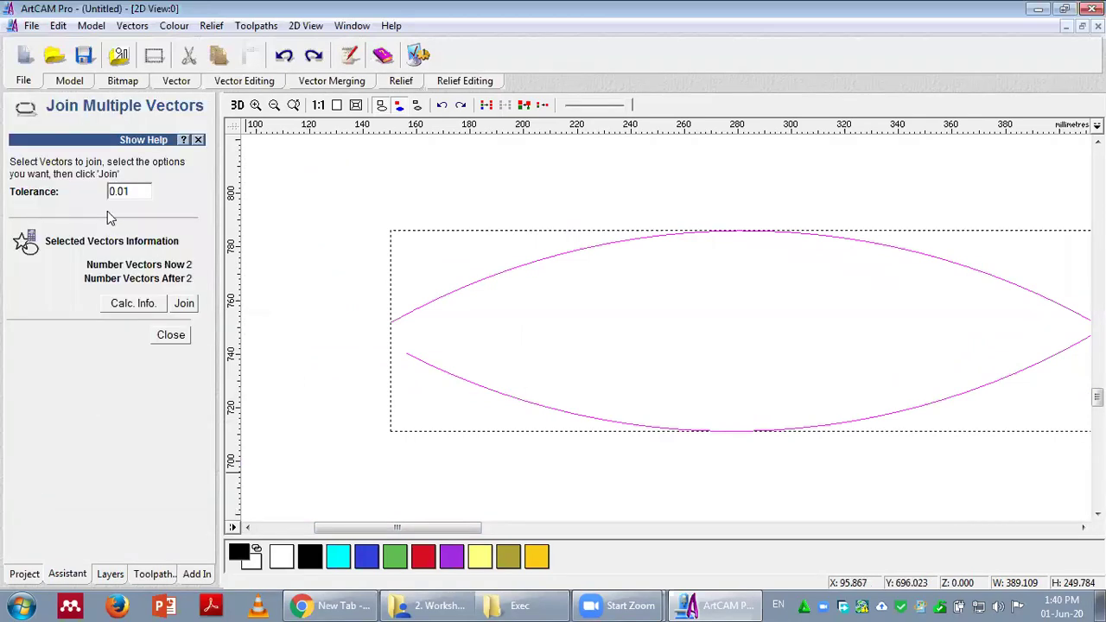
left_click(184, 304)
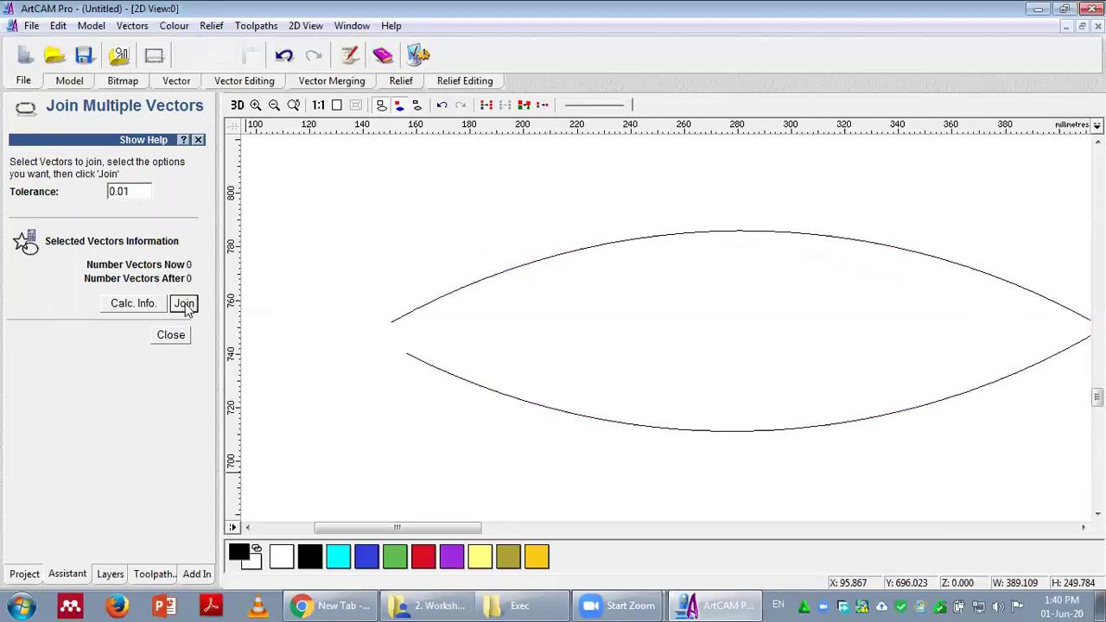
left_click(476, 288)
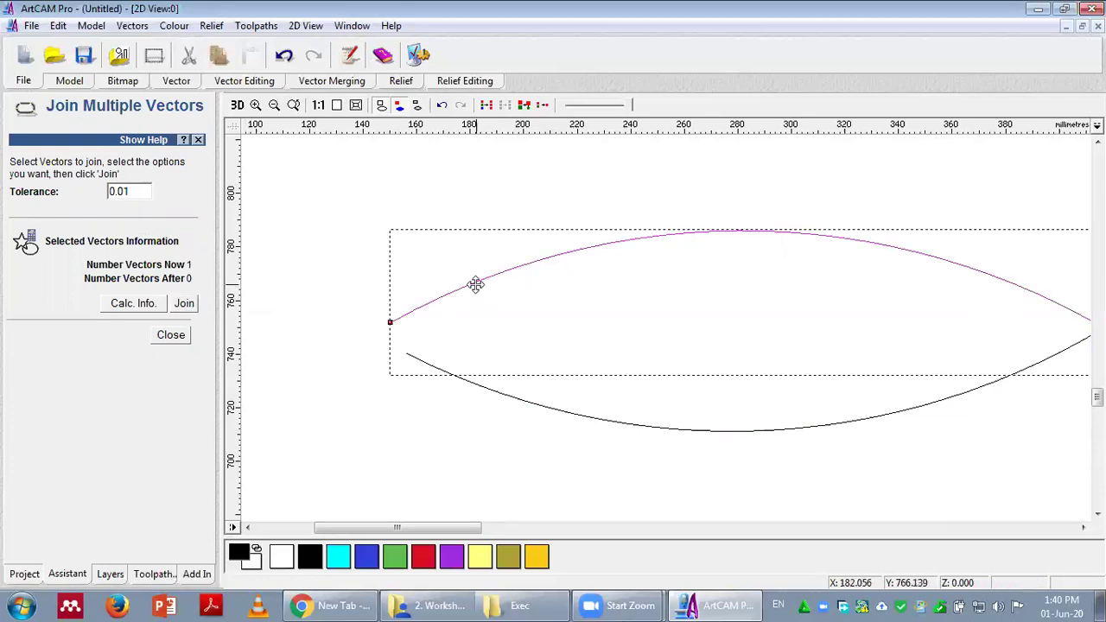
left_click(568, 415, "shift")
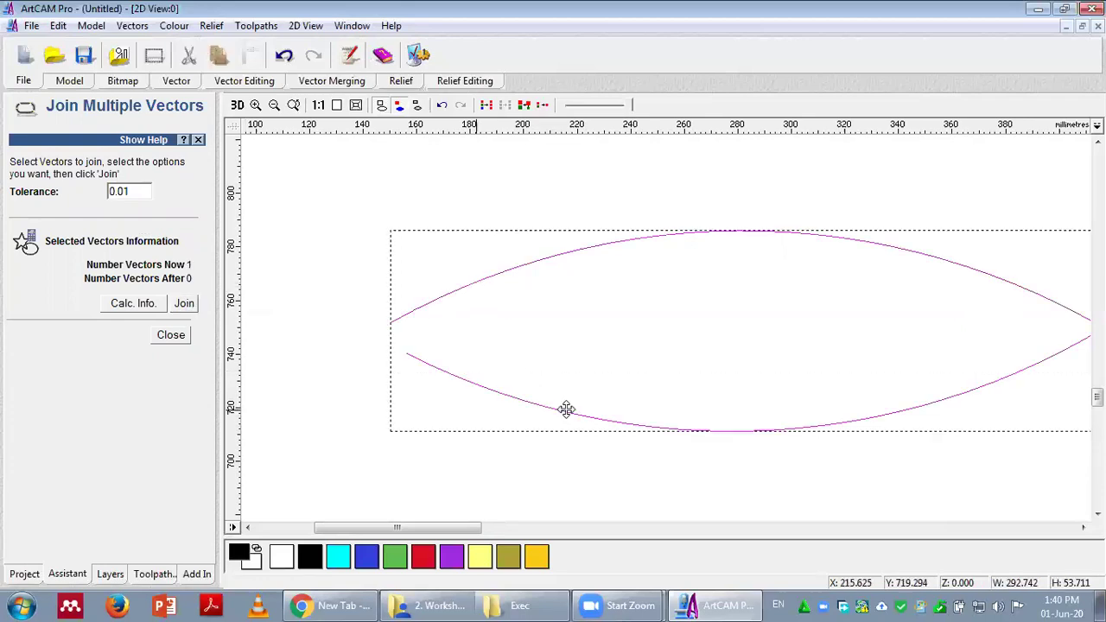
left_click(184, 307)
left_click(169, 334)
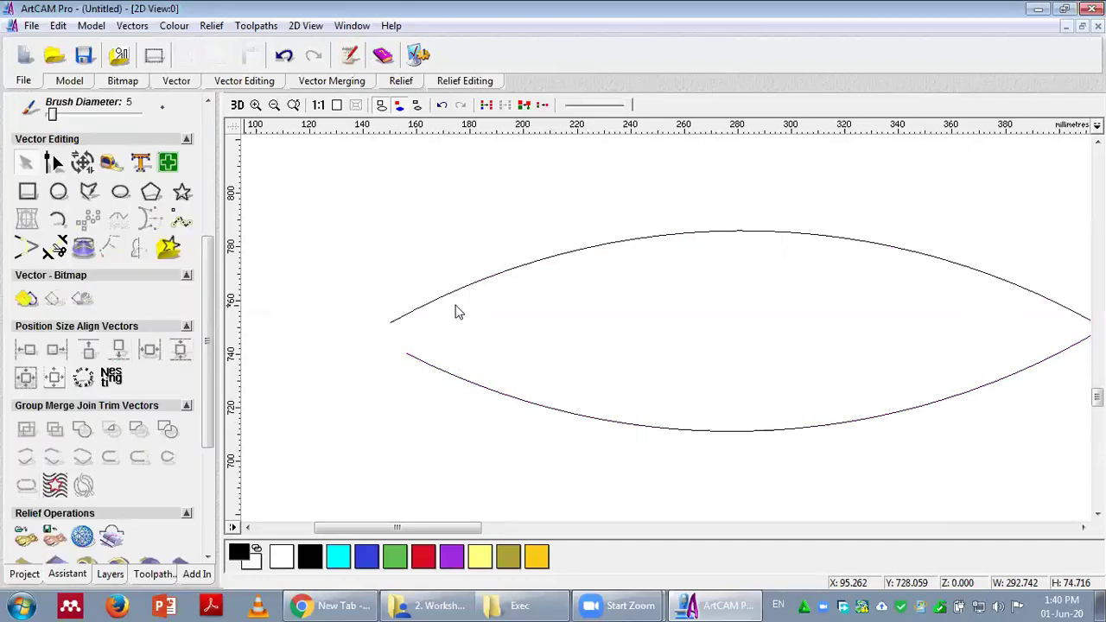
- Move the lower arc up until its left end nearly meets the upper arc's left end, and select both arcs
left_click(436, 367)
left_click_drag(443, 375, 439, 348)
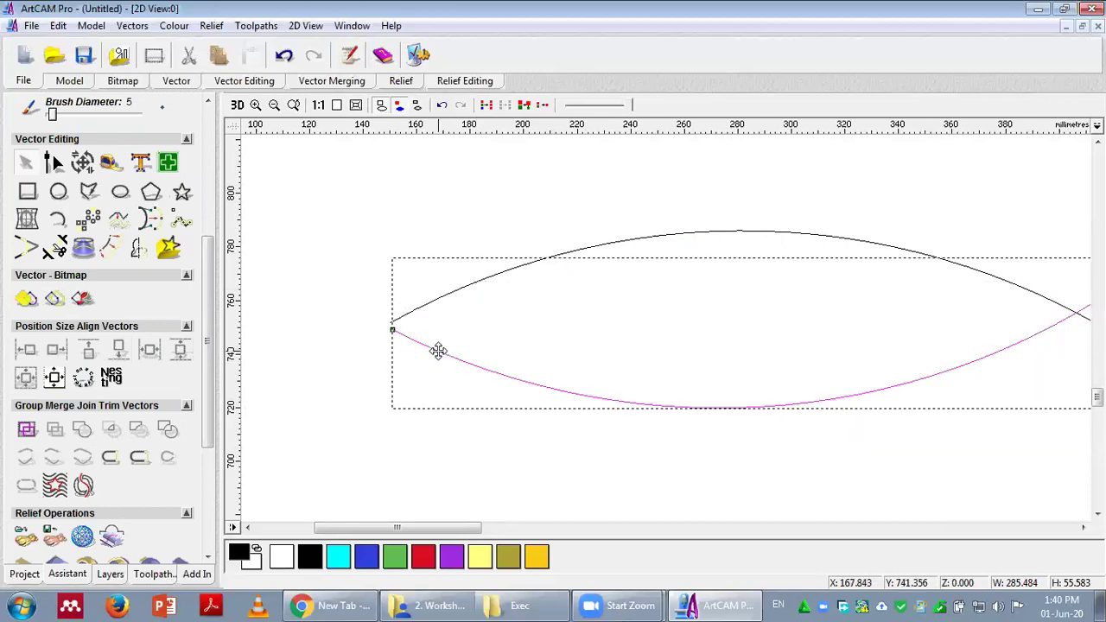
left_click(338, 400)
left_click(440, 298)
left_click(547, 392)
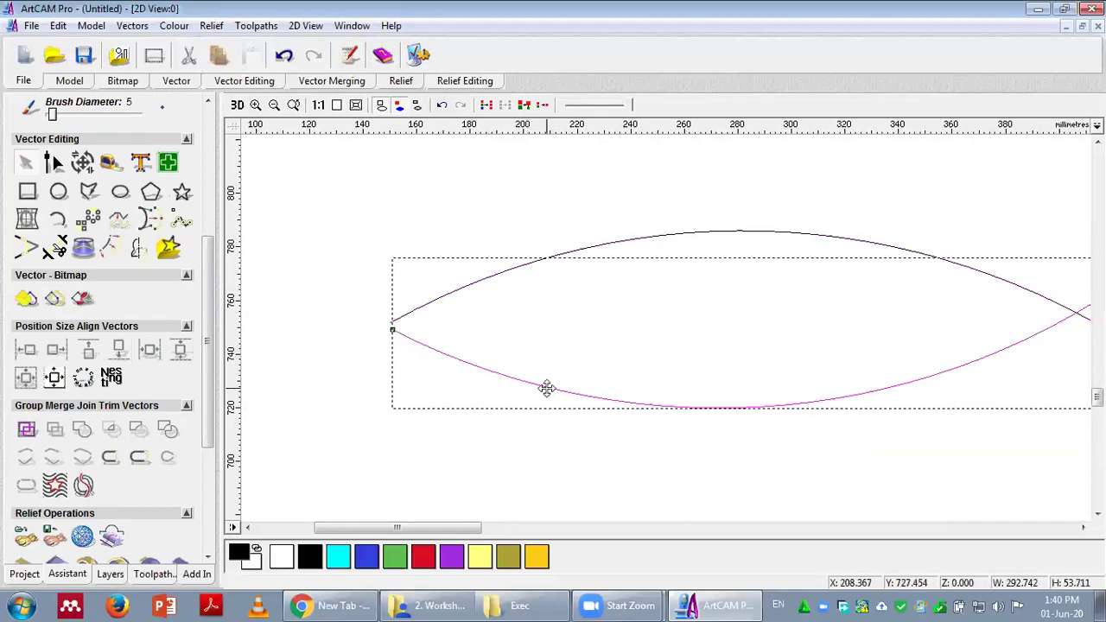
left_click(489, 281, "shift")
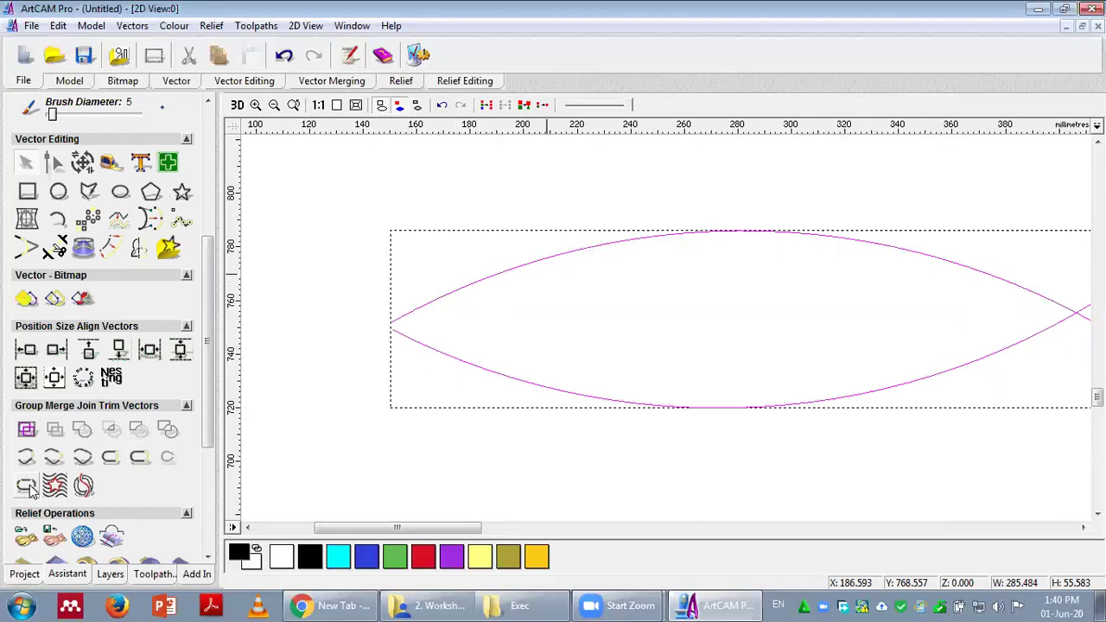
- Retry Join Multiple Vectors on the repositioned arcs at the 0.01 tolerance, recalculating the vector information before joining
left_click(28, 488)
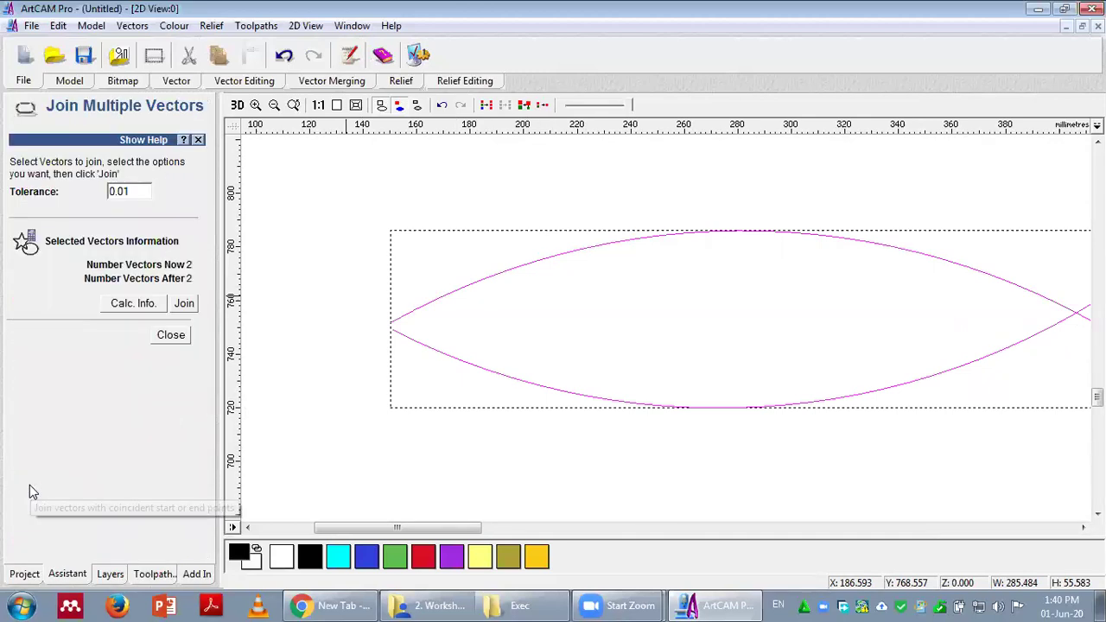
left_click(171, 336)
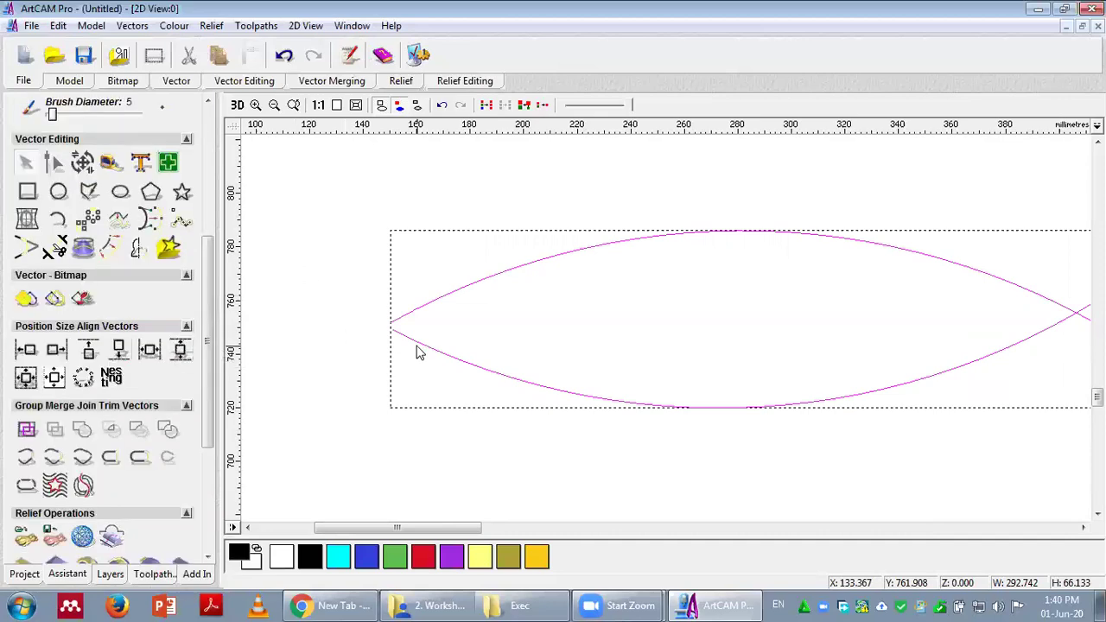
left_click(455, 304)
left_click(456, 303)
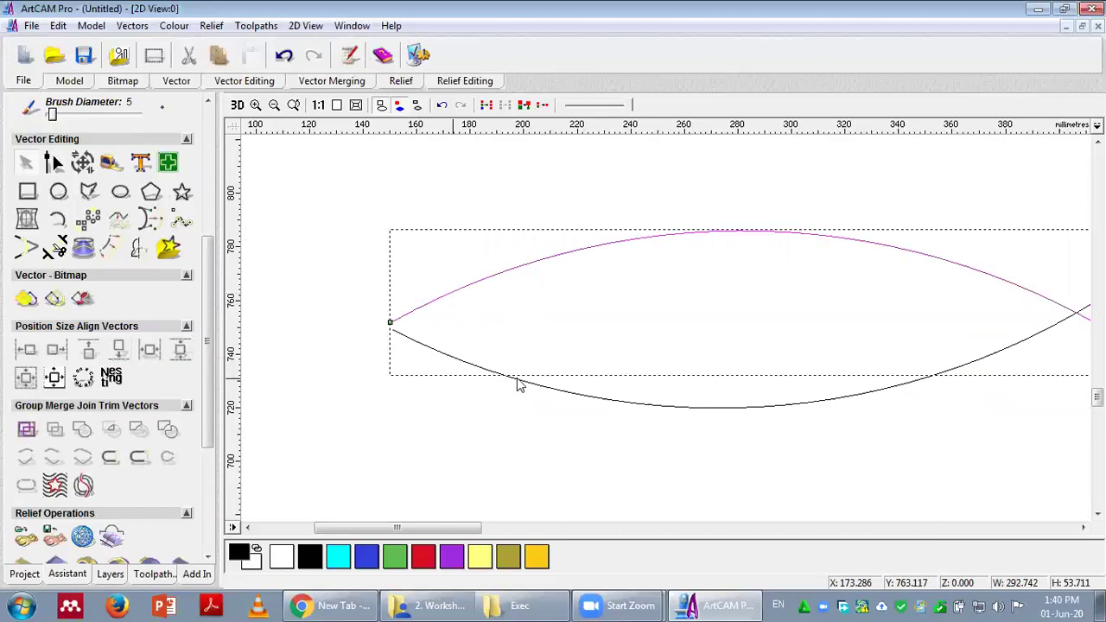
left_click(557, 395, "shift")
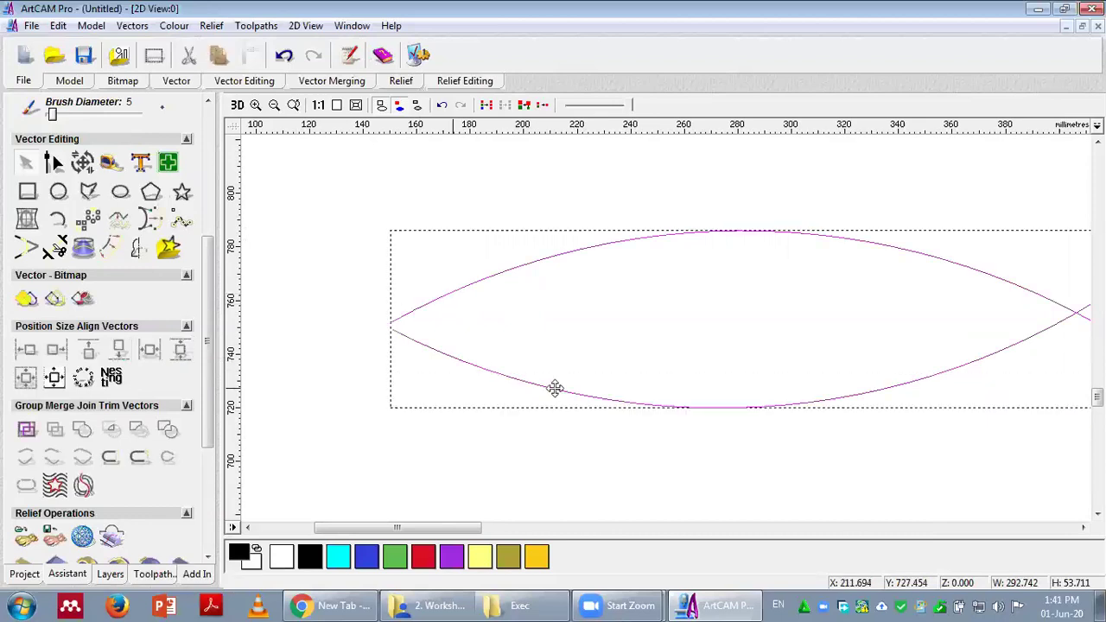
left_click(25, 487)
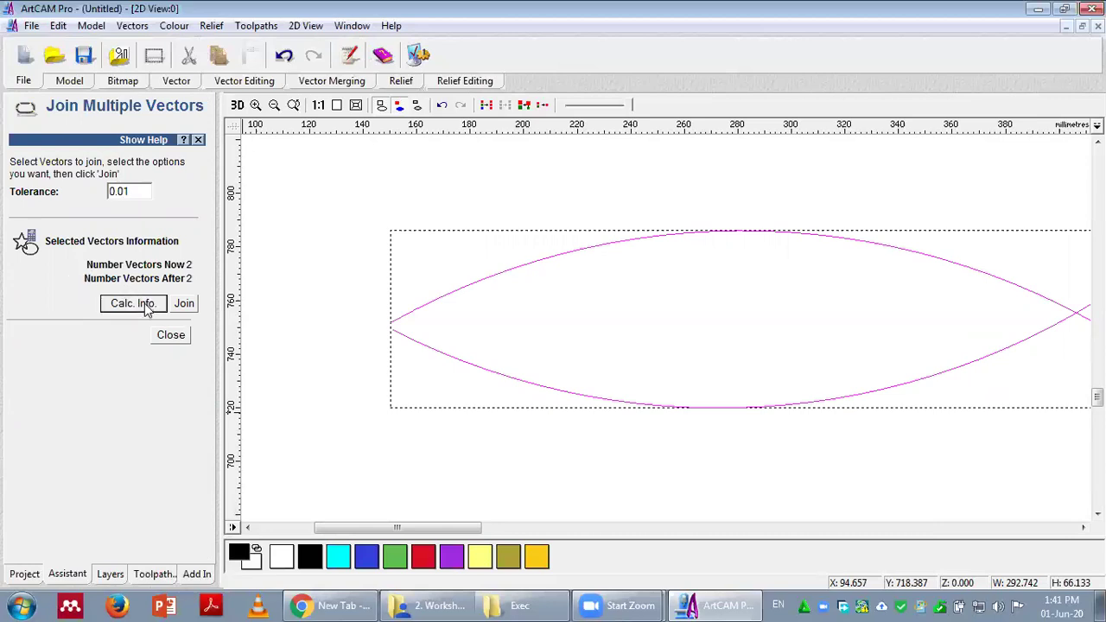
left_click(184, 304)
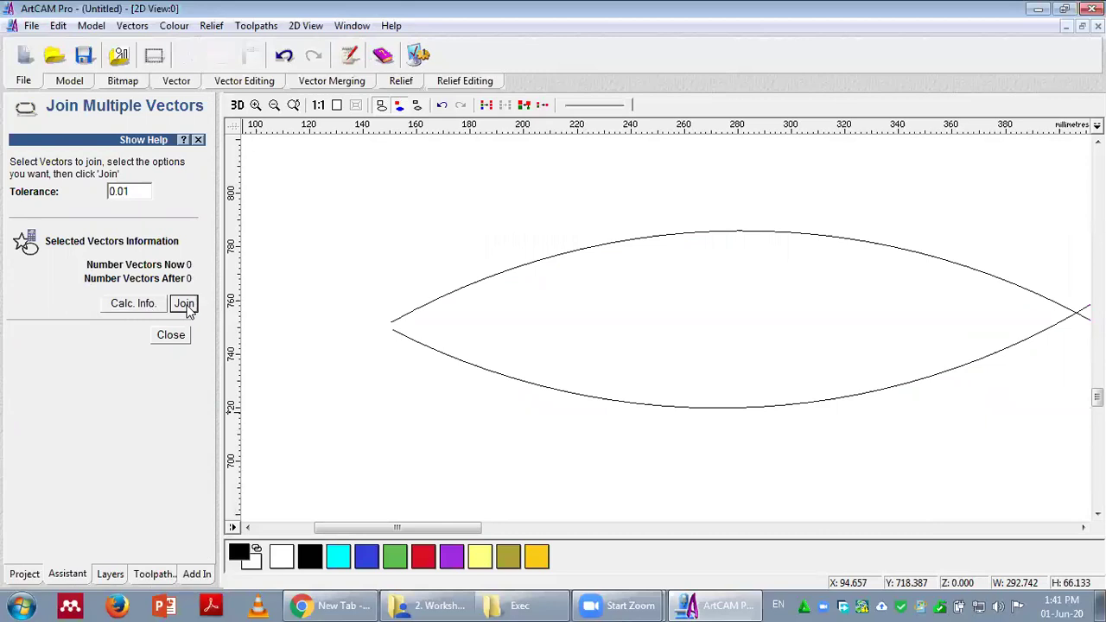
mouse_move(412, 529)
left_mouse_down()
mouse_move(439, 529)
mouse_move(422, 529)
left_mouse_up()
left_click(170, 334)
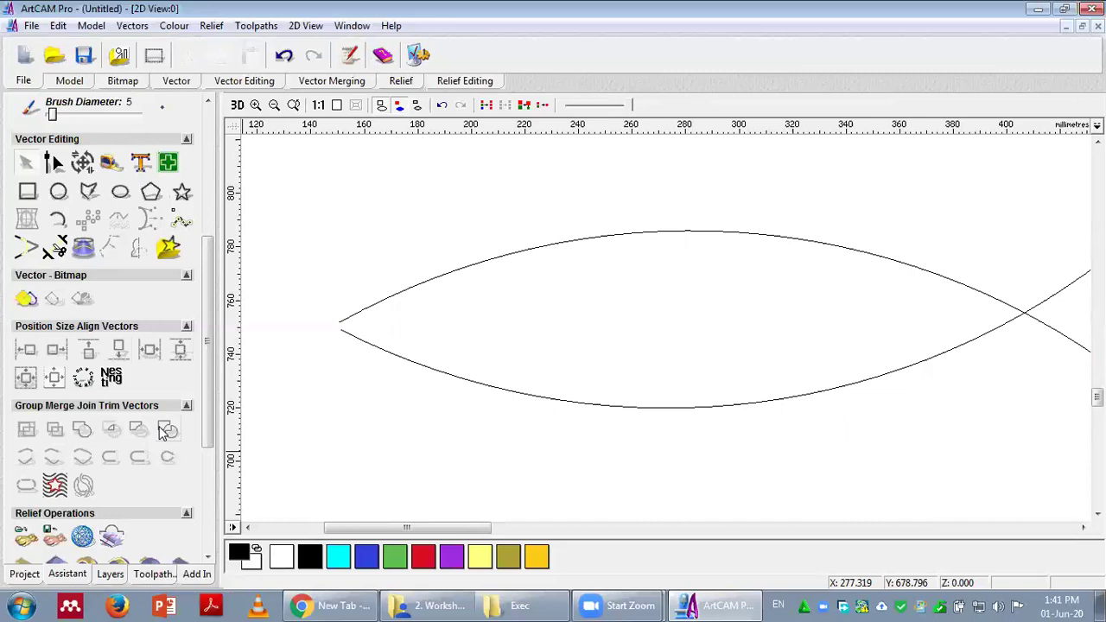
- Delete both arcs from the model, leaving the small rectangle with its circle at the origin
scroll(164, 432, "down", 3)
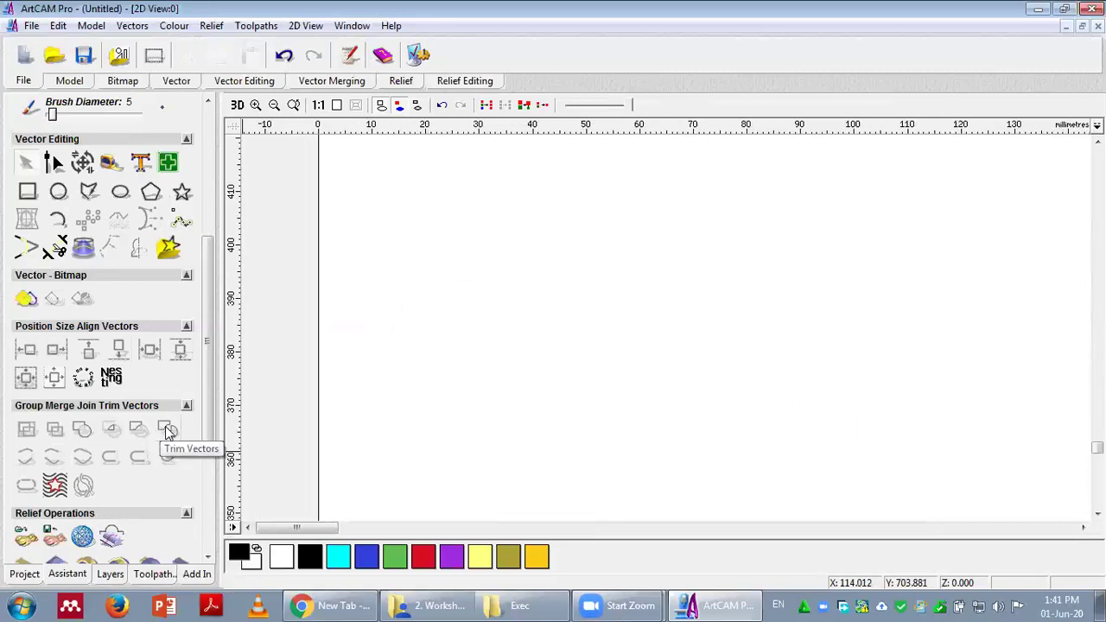
key("F3")
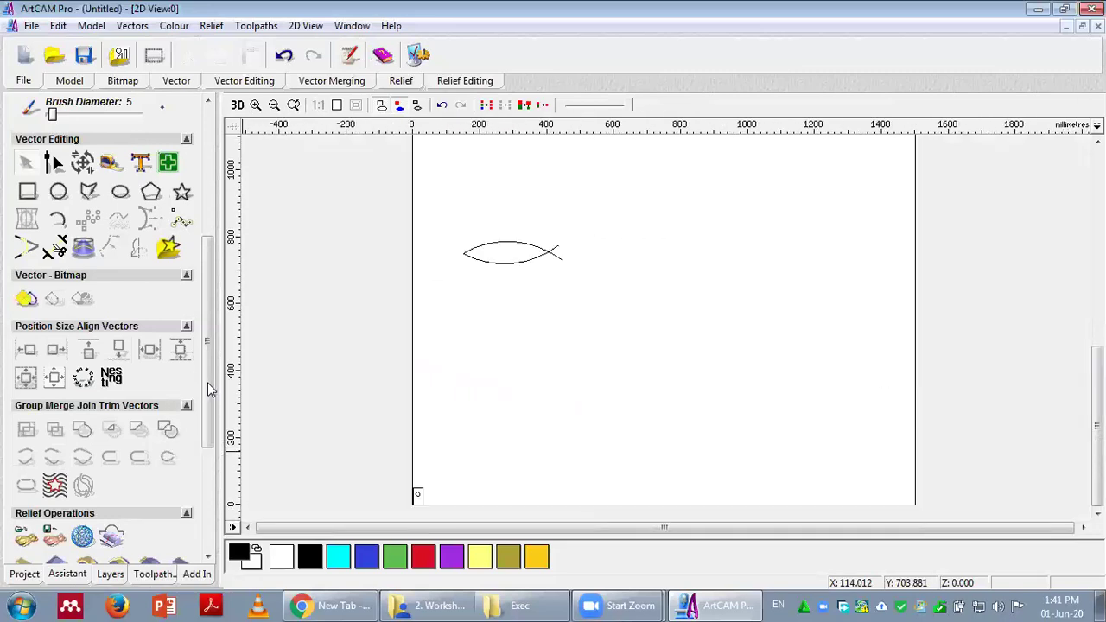
scroll(208, 388, "down", 5)
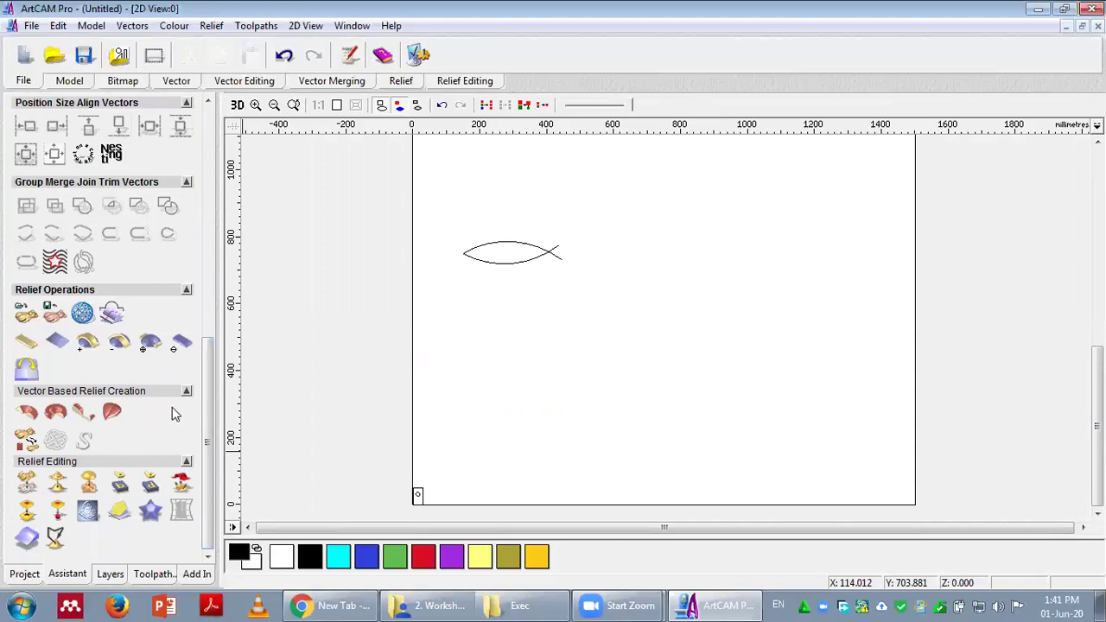
left_click_drag(458, 177, 622, 358)
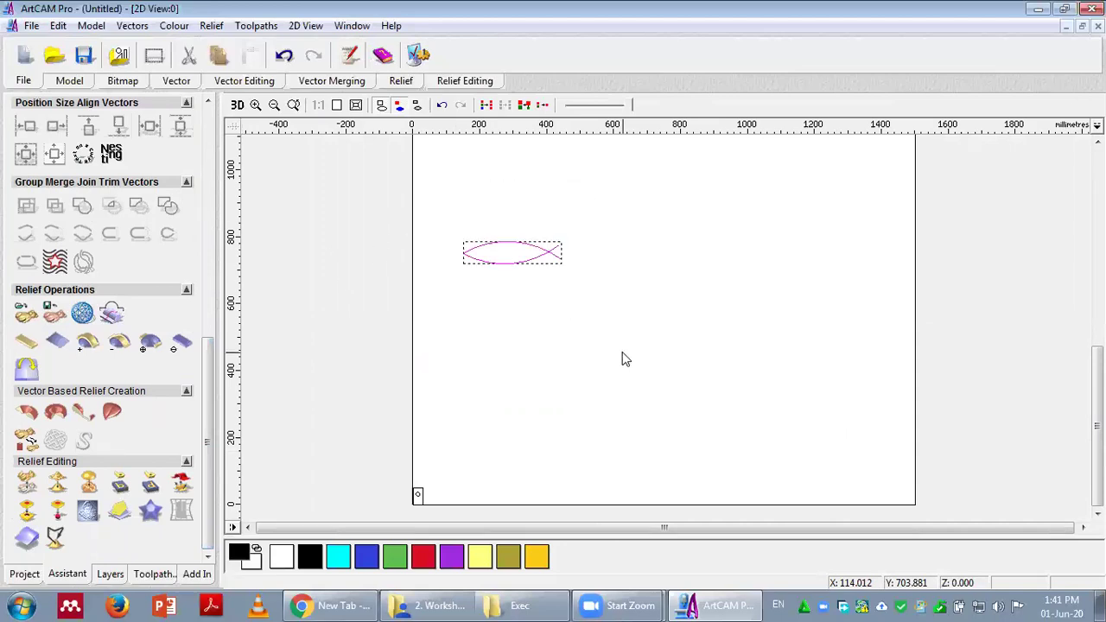
key("Delete")
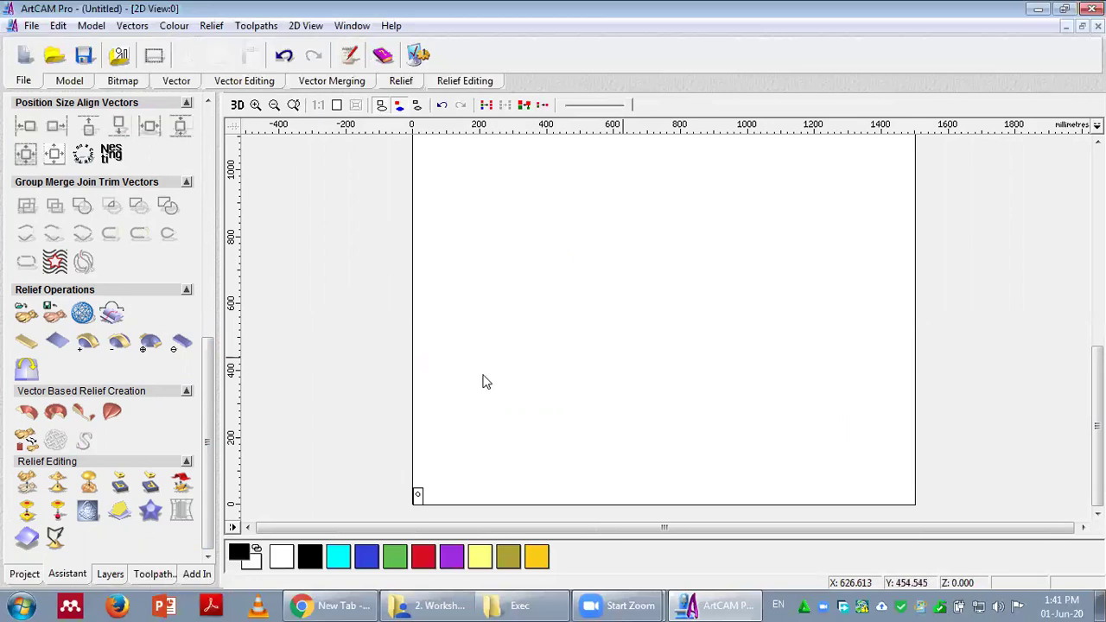
- Copy the small rectangle and its circle from the model origin to about X 420, Y 545 mm
left_click_drag(394, 458, 434, 513)
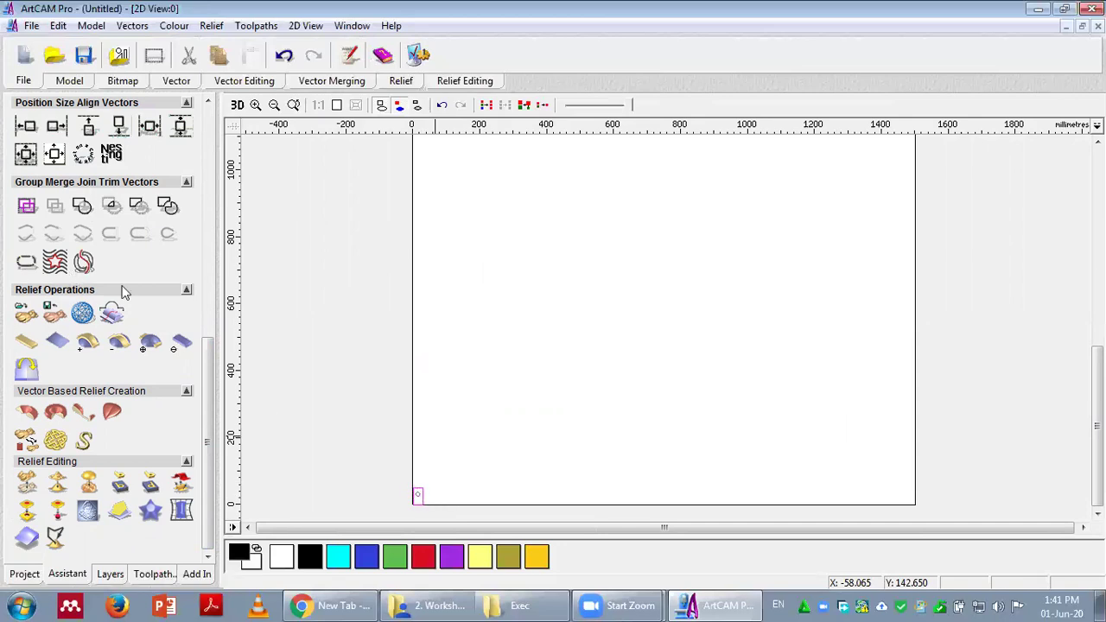
left_click_drag(207, 411, 216, 169)
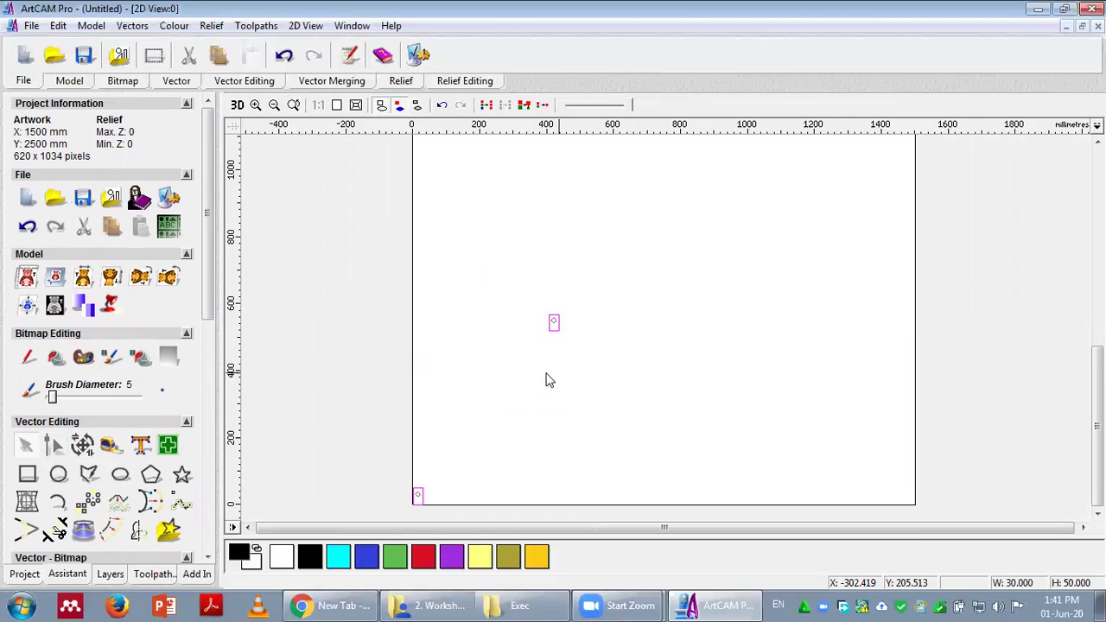
- Select the copied rectangle and circle and zoom in so both fill the 2D view
scroll(551, 382, "up", 2)
scroll(551, 381, "down", 2)
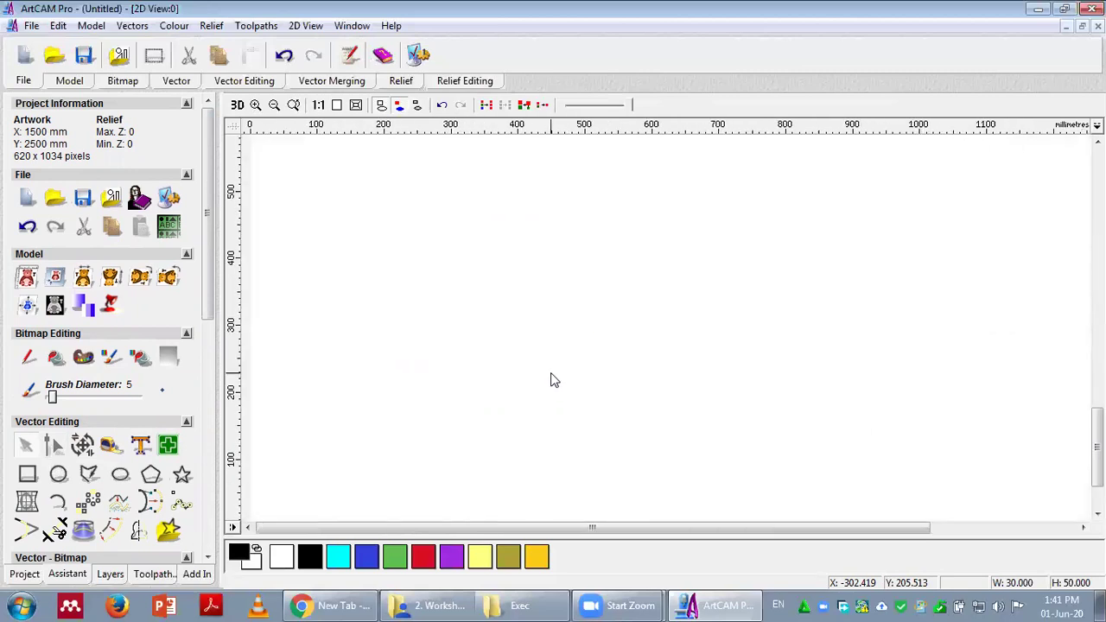
scroll(560, 393, "down", 1)
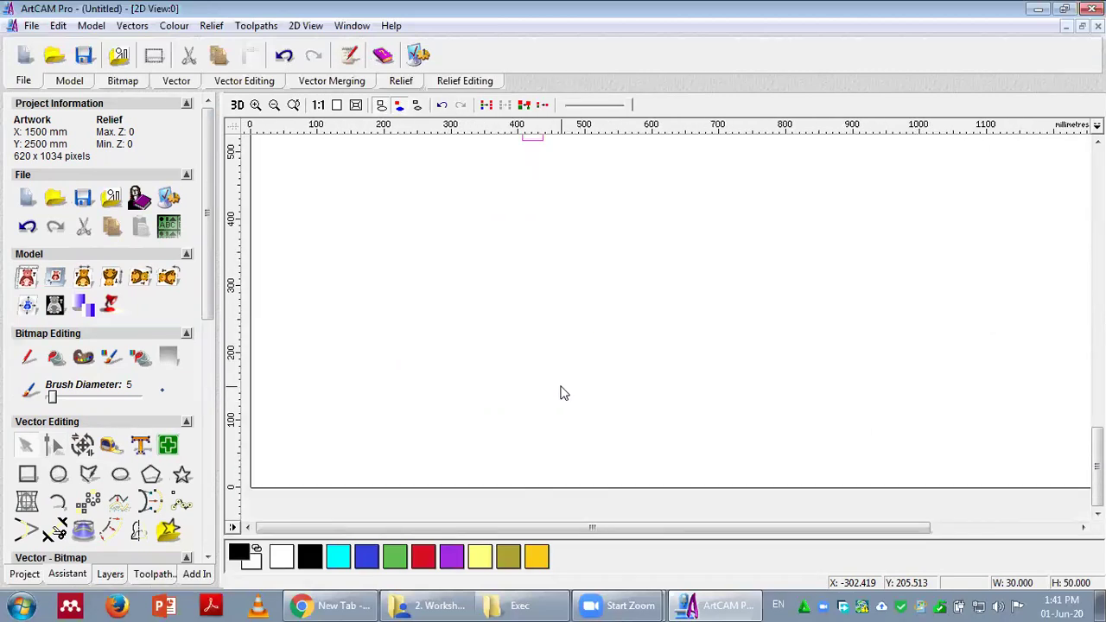
scroll(620, 299, "up", 2)
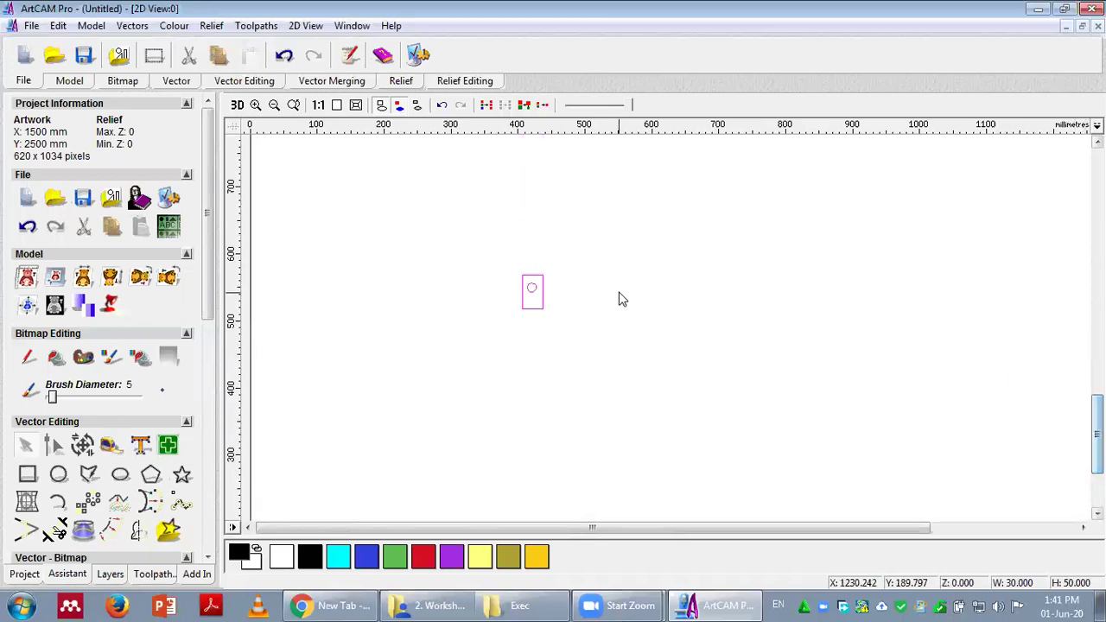
left_click_drag(482, 245, 586, 392)
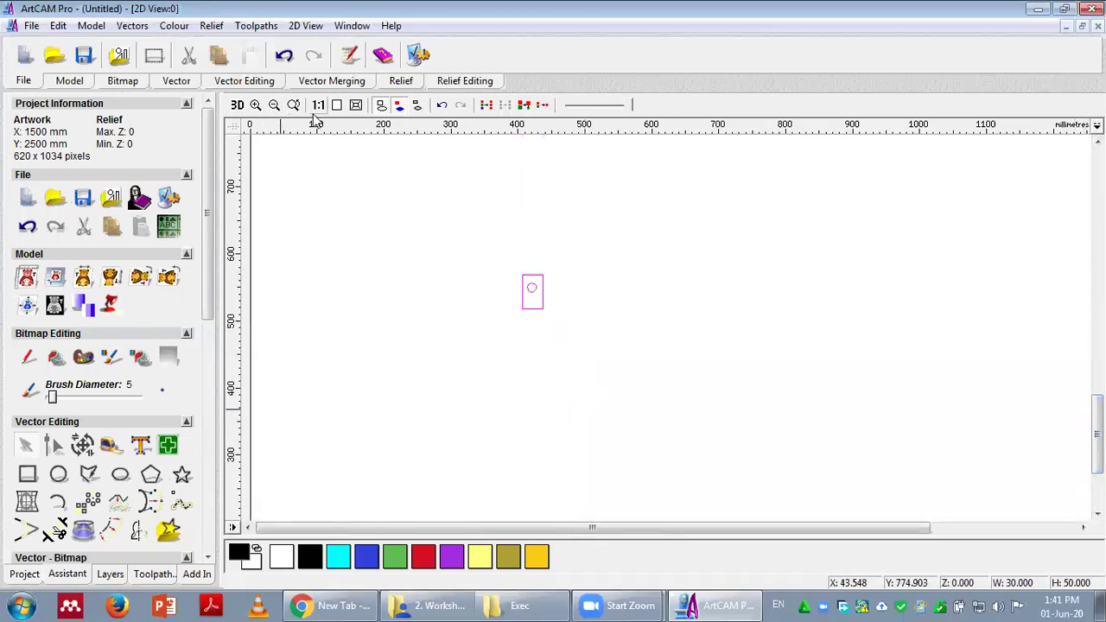
left_click(356, 104)
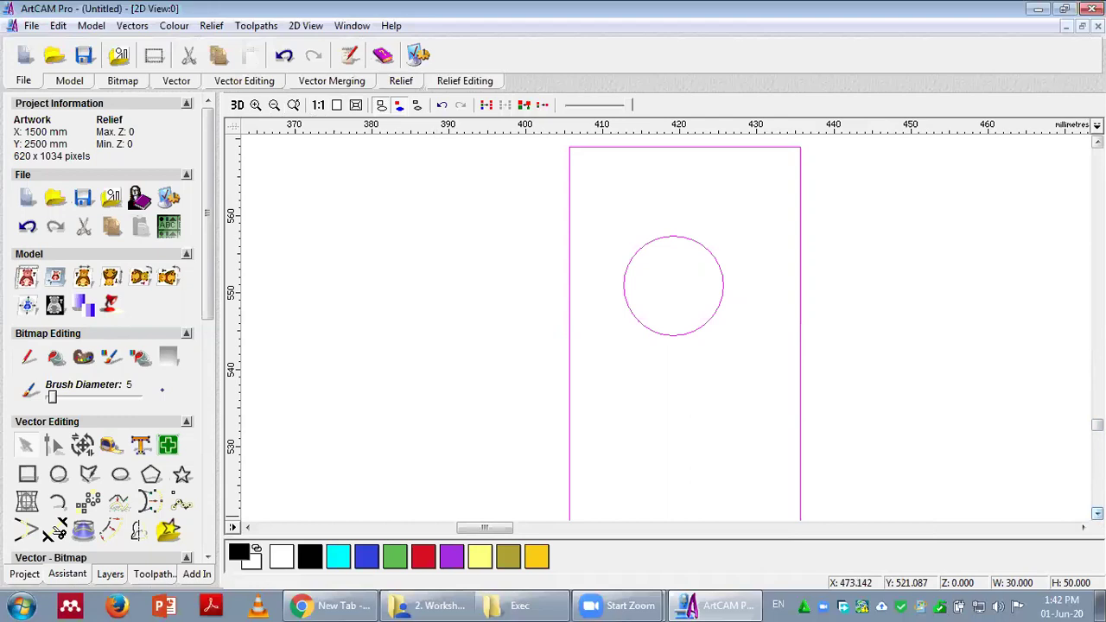
scroll(1048, 237, "down", 1)
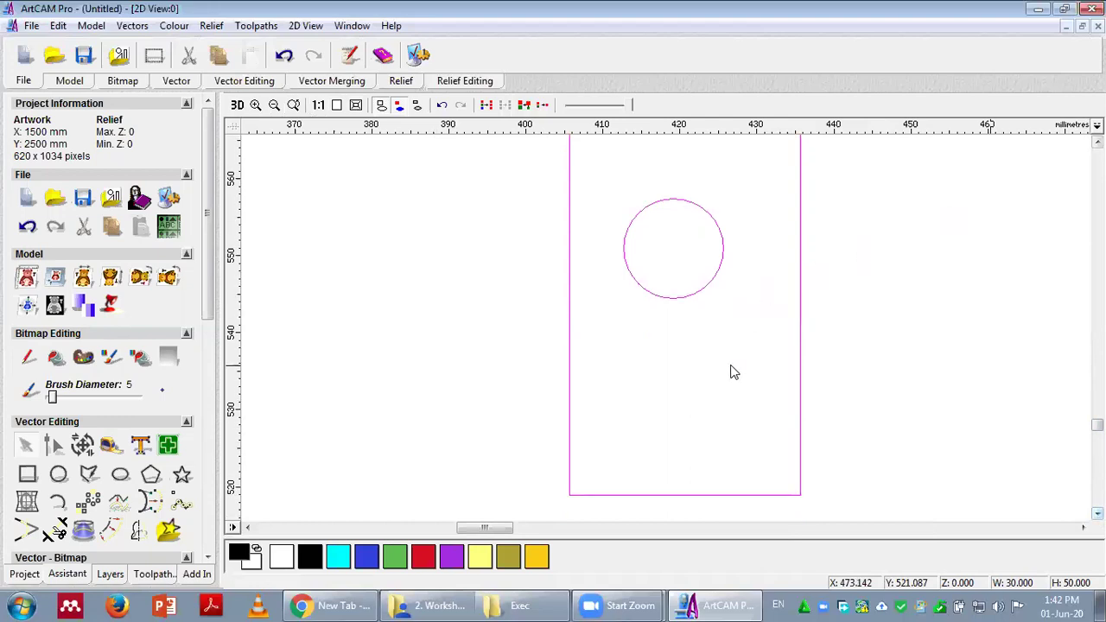